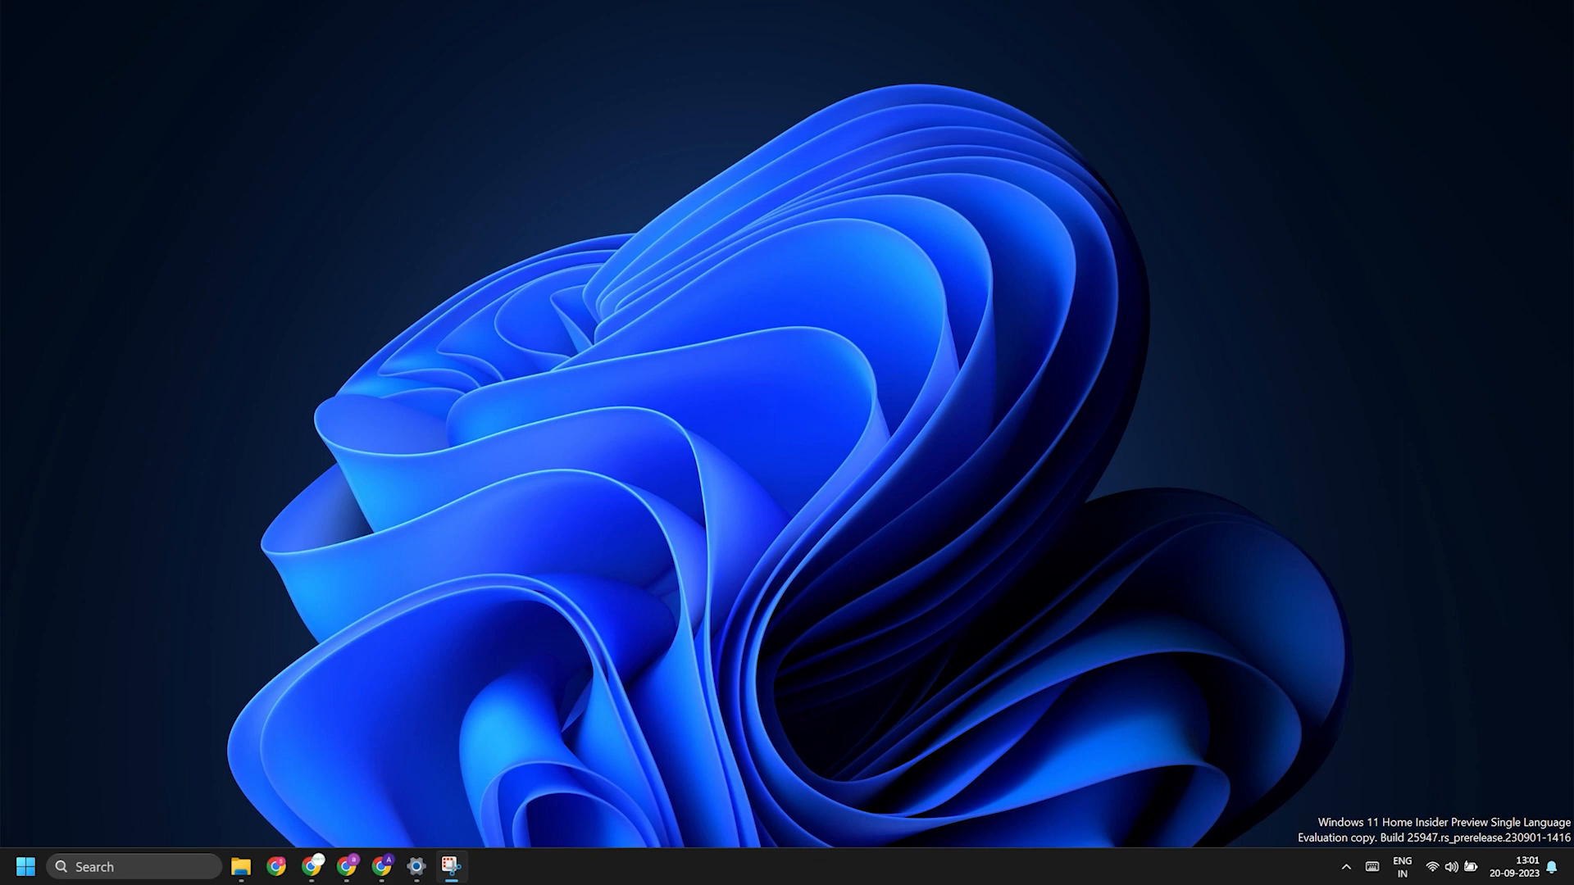
# Step: Switch to Canva in the browser, search for the YouTube Video design type and create a blank design from it
pyautogui.click(313, 868)
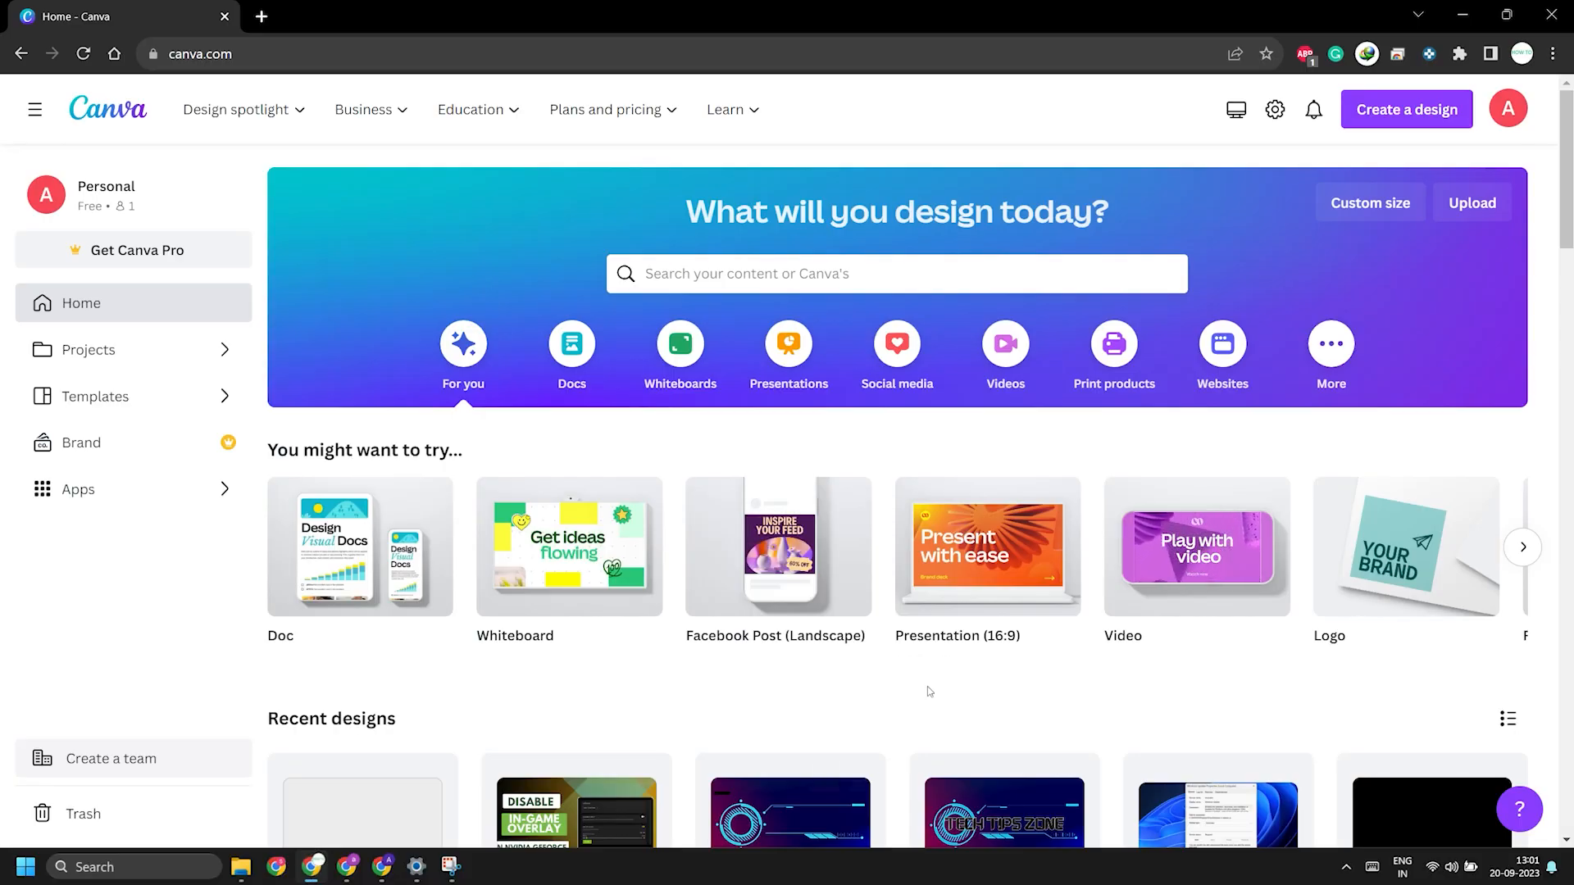
pyautogui.click(720, 279)
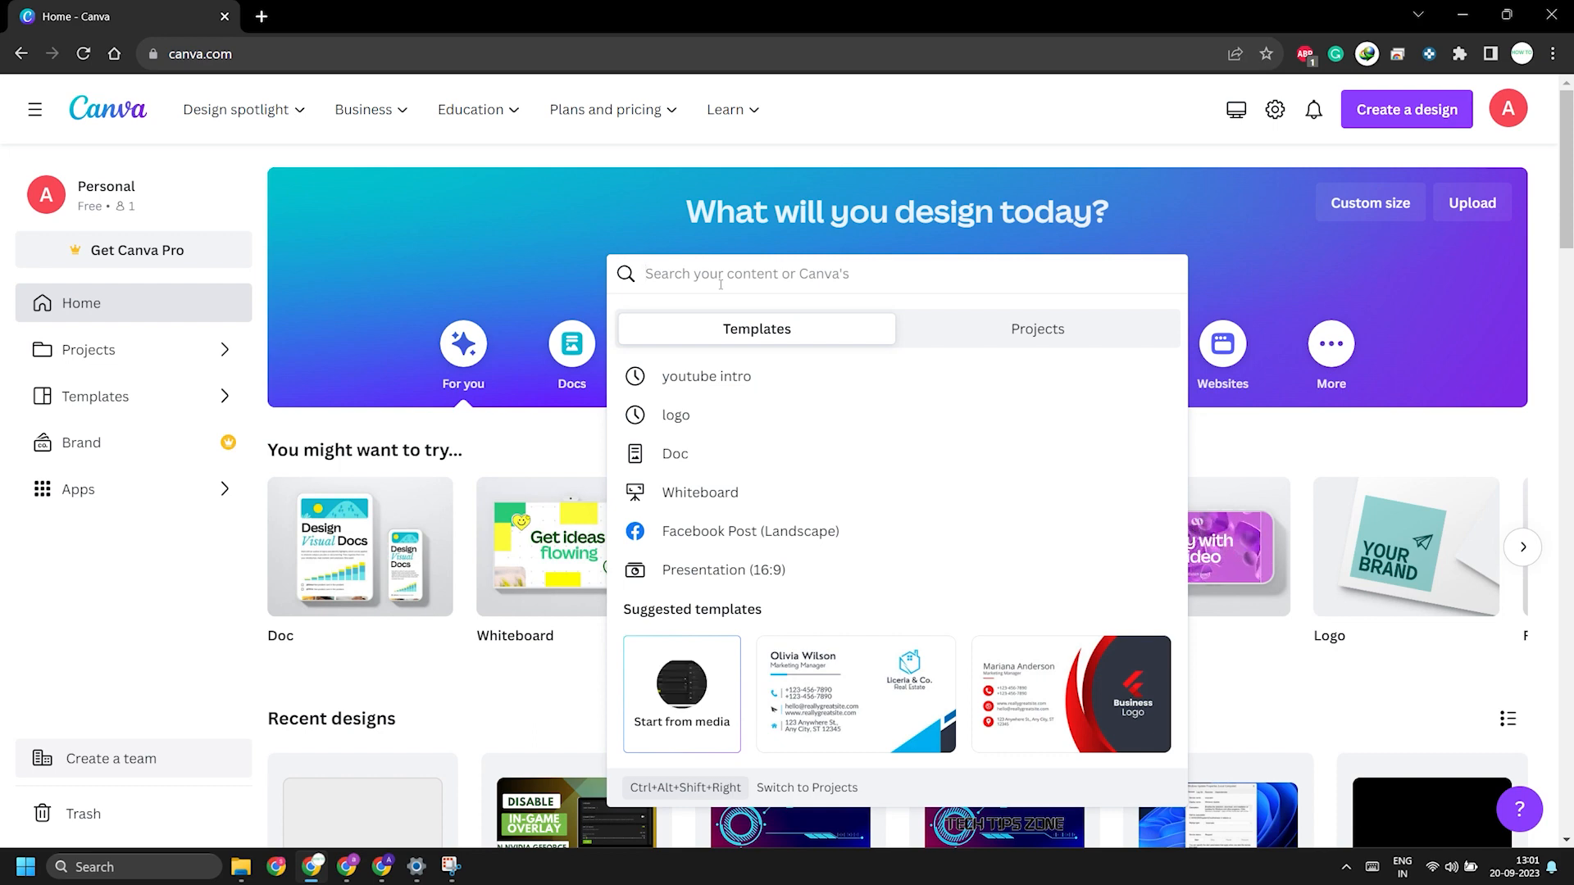
pyautogui.write('youtube')
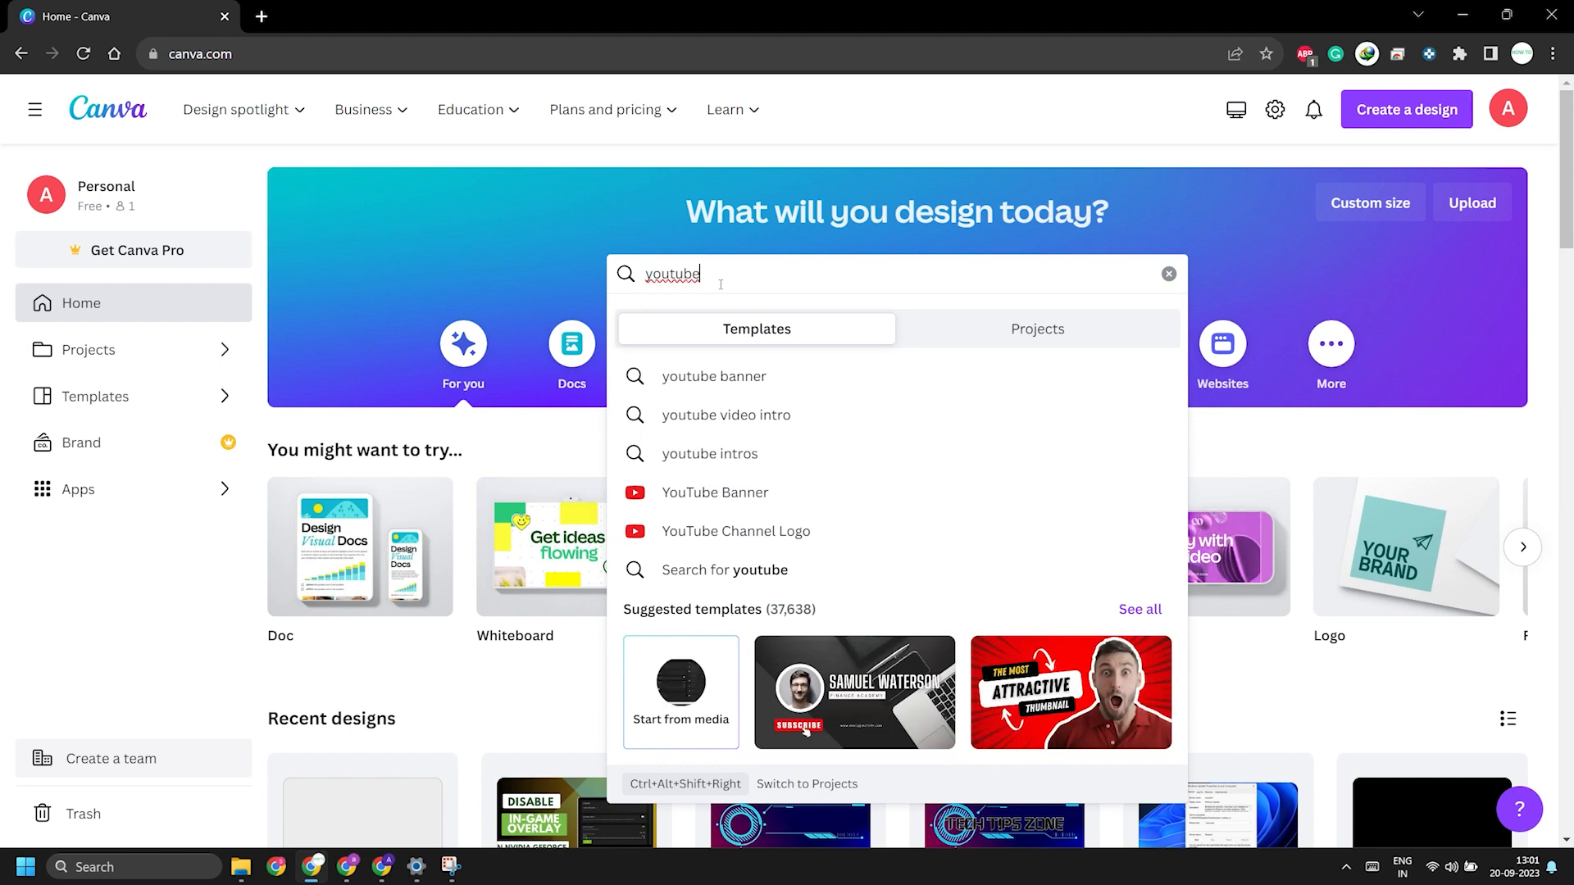
pyautogui.write('video')
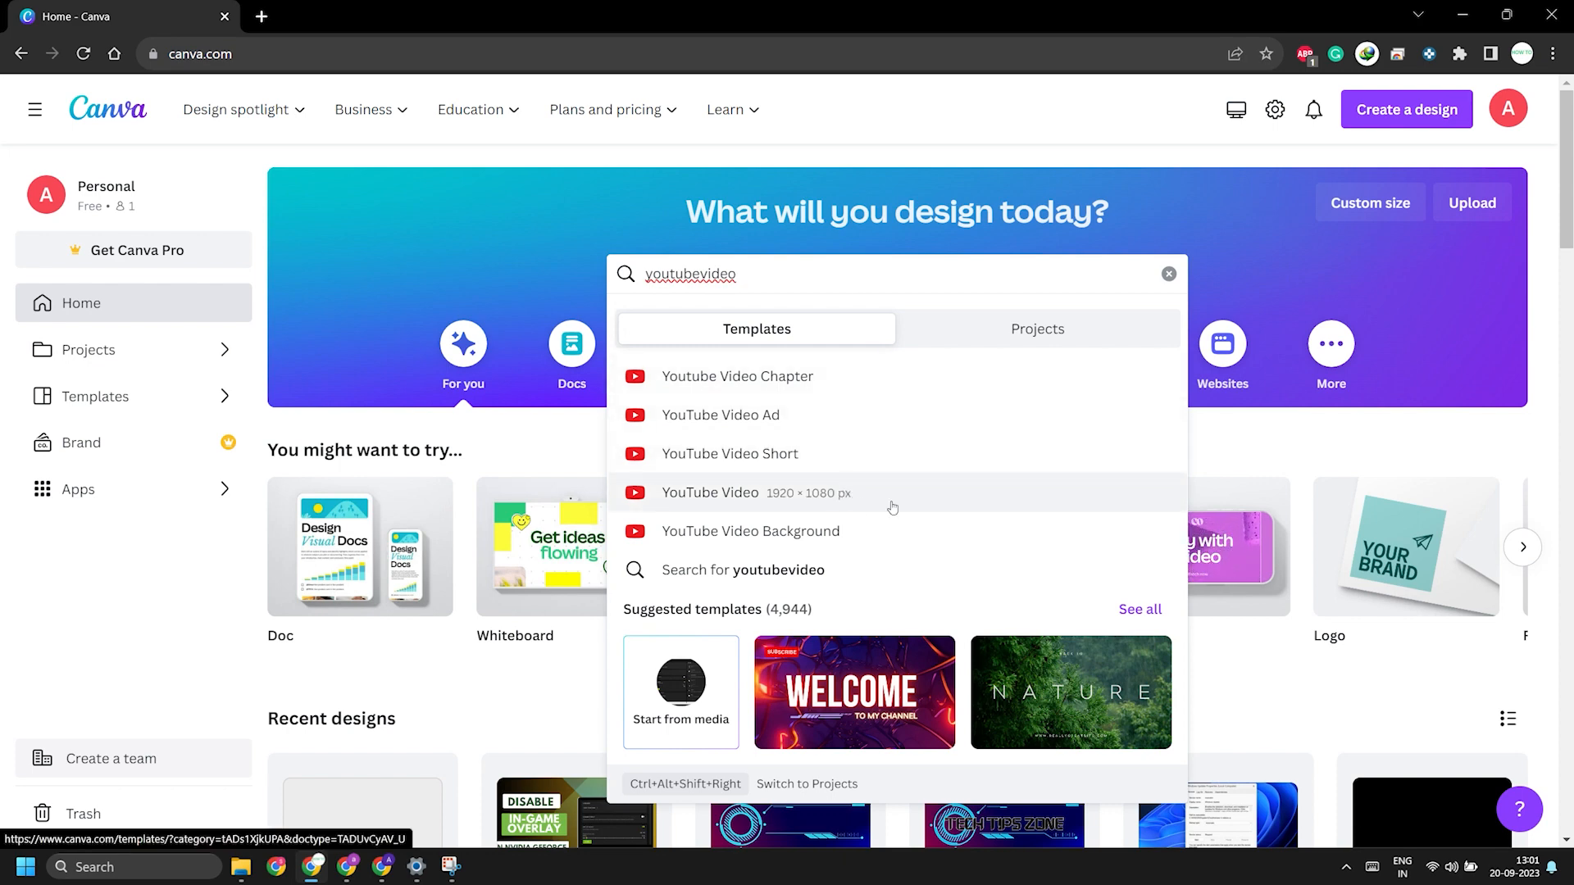
pyautogui.click(885, 496)
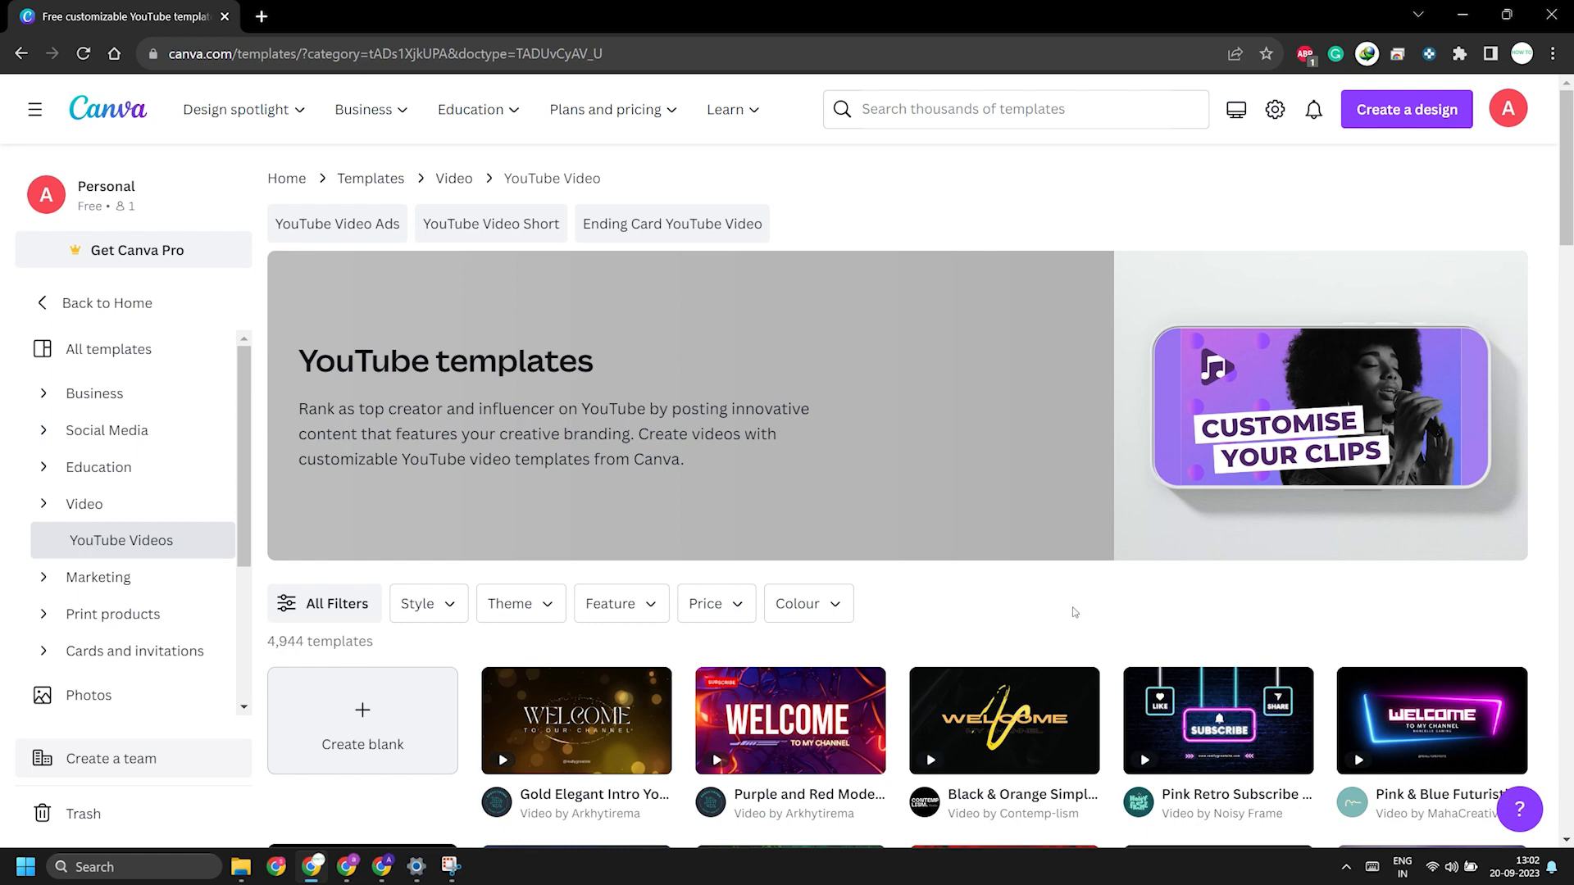
pyautogui.click(358, 721)
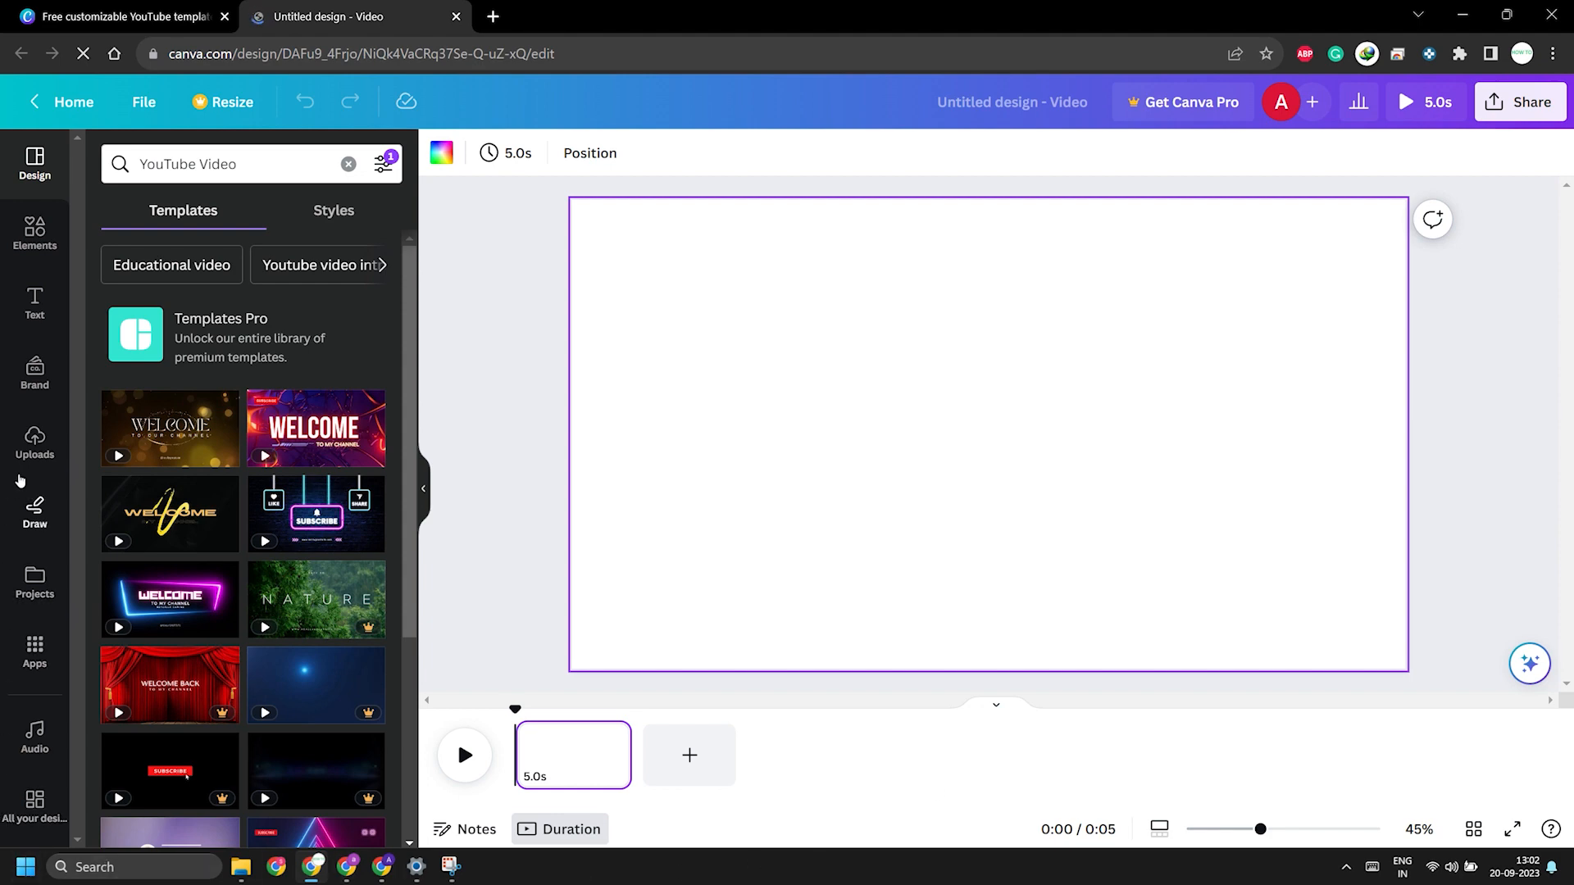
# Step: Upload the screen recording video from the New Volume (E:) drive to the design's uploads
pyautogui.click(36, 442)
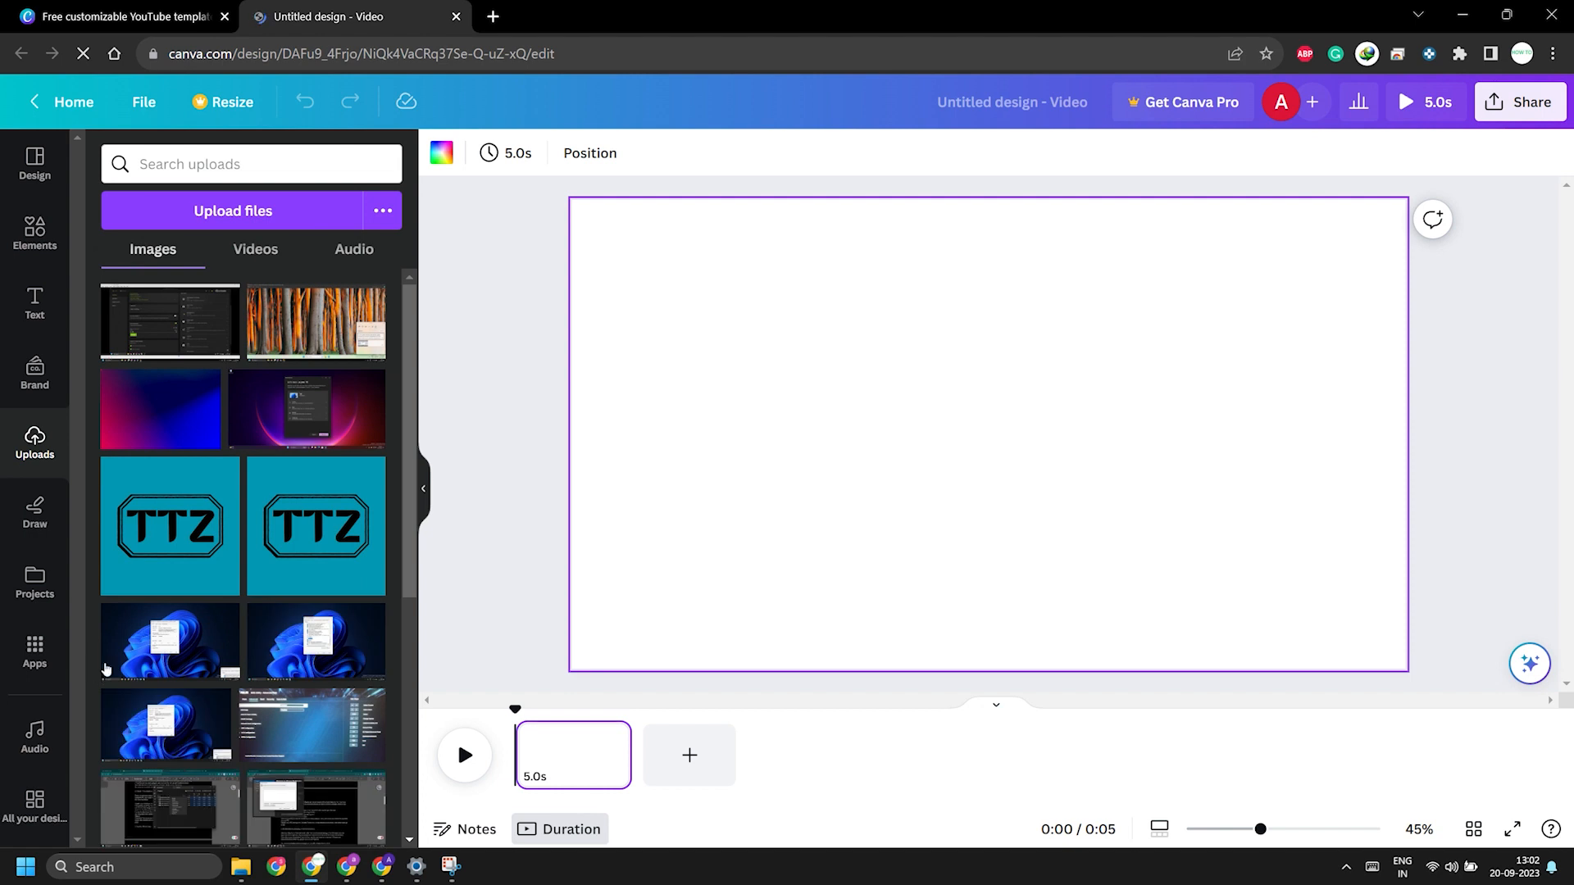
pyautogui.click(224, 212)
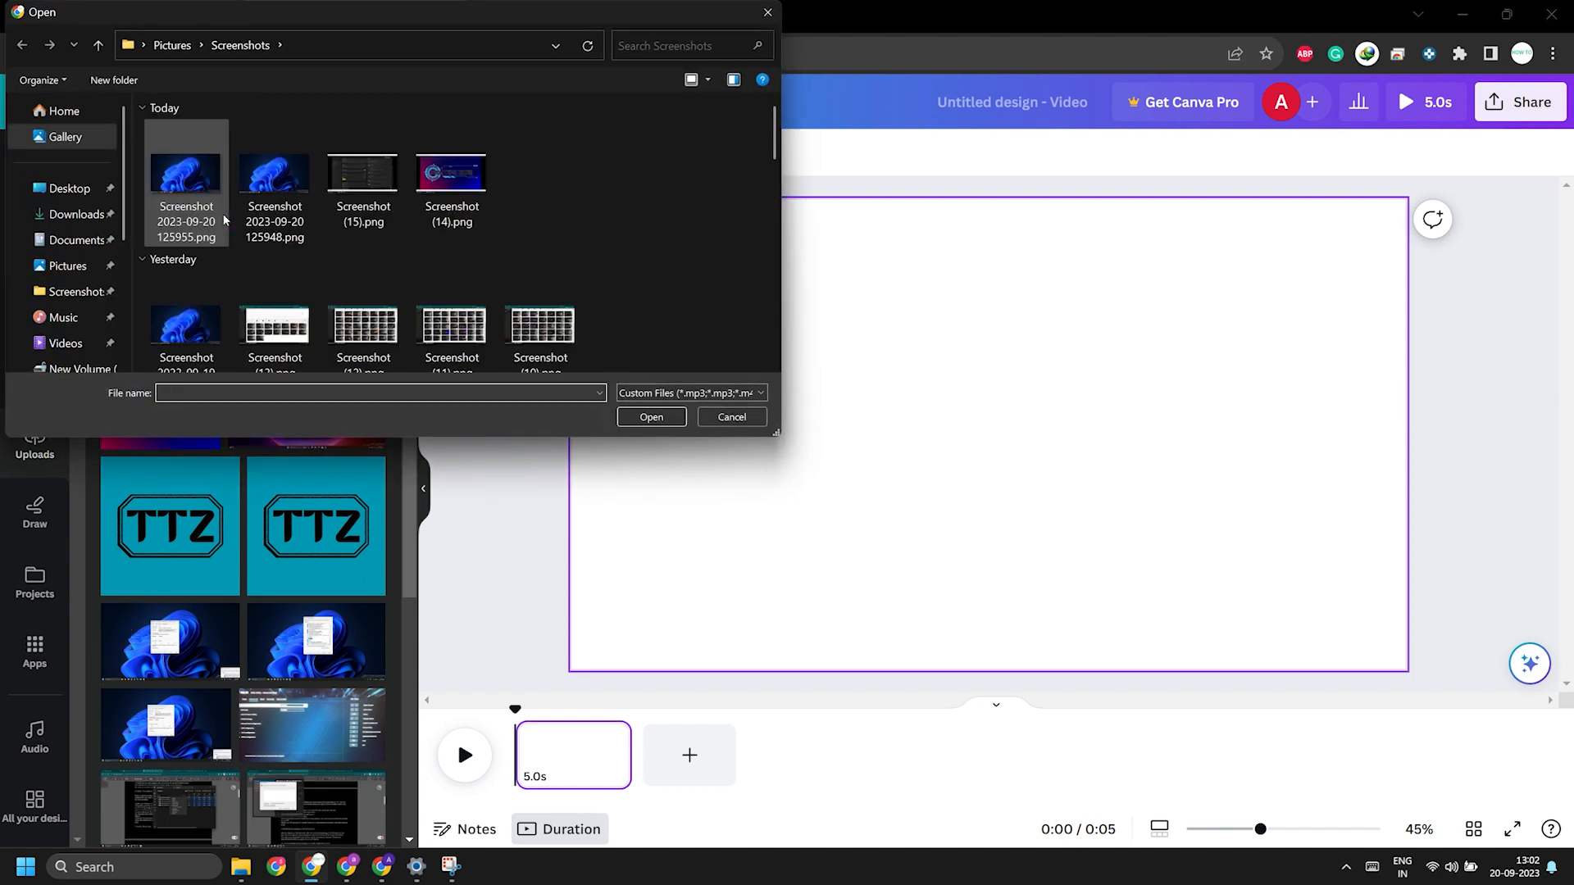
pyautogui.scroll(-2, 79, 361)
pyautogui.click(79, 286)
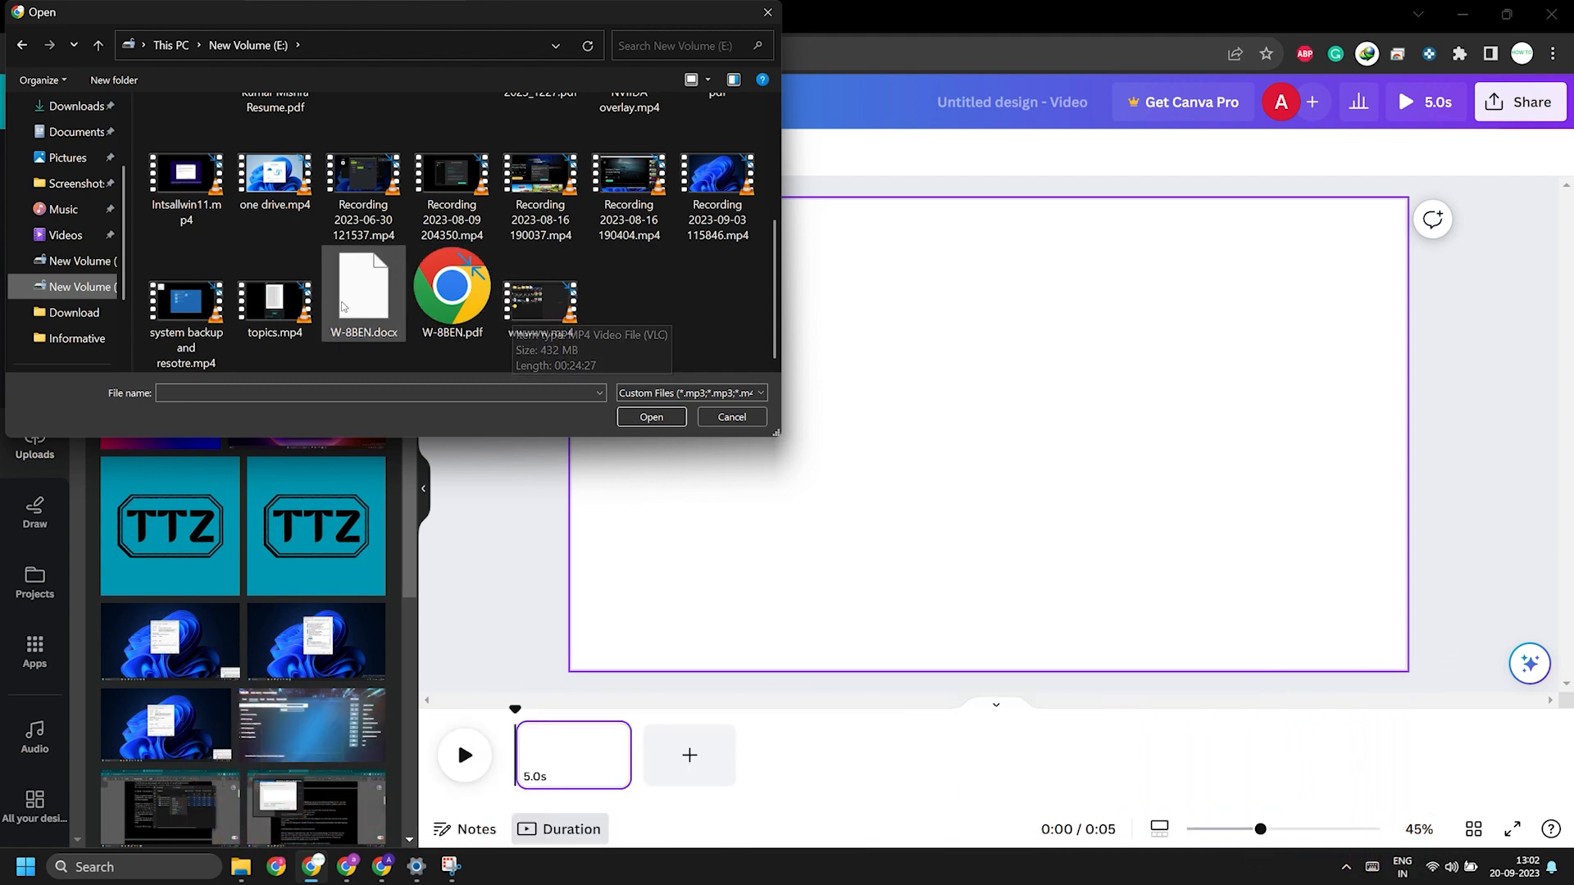
pyautogui.press('Escape')
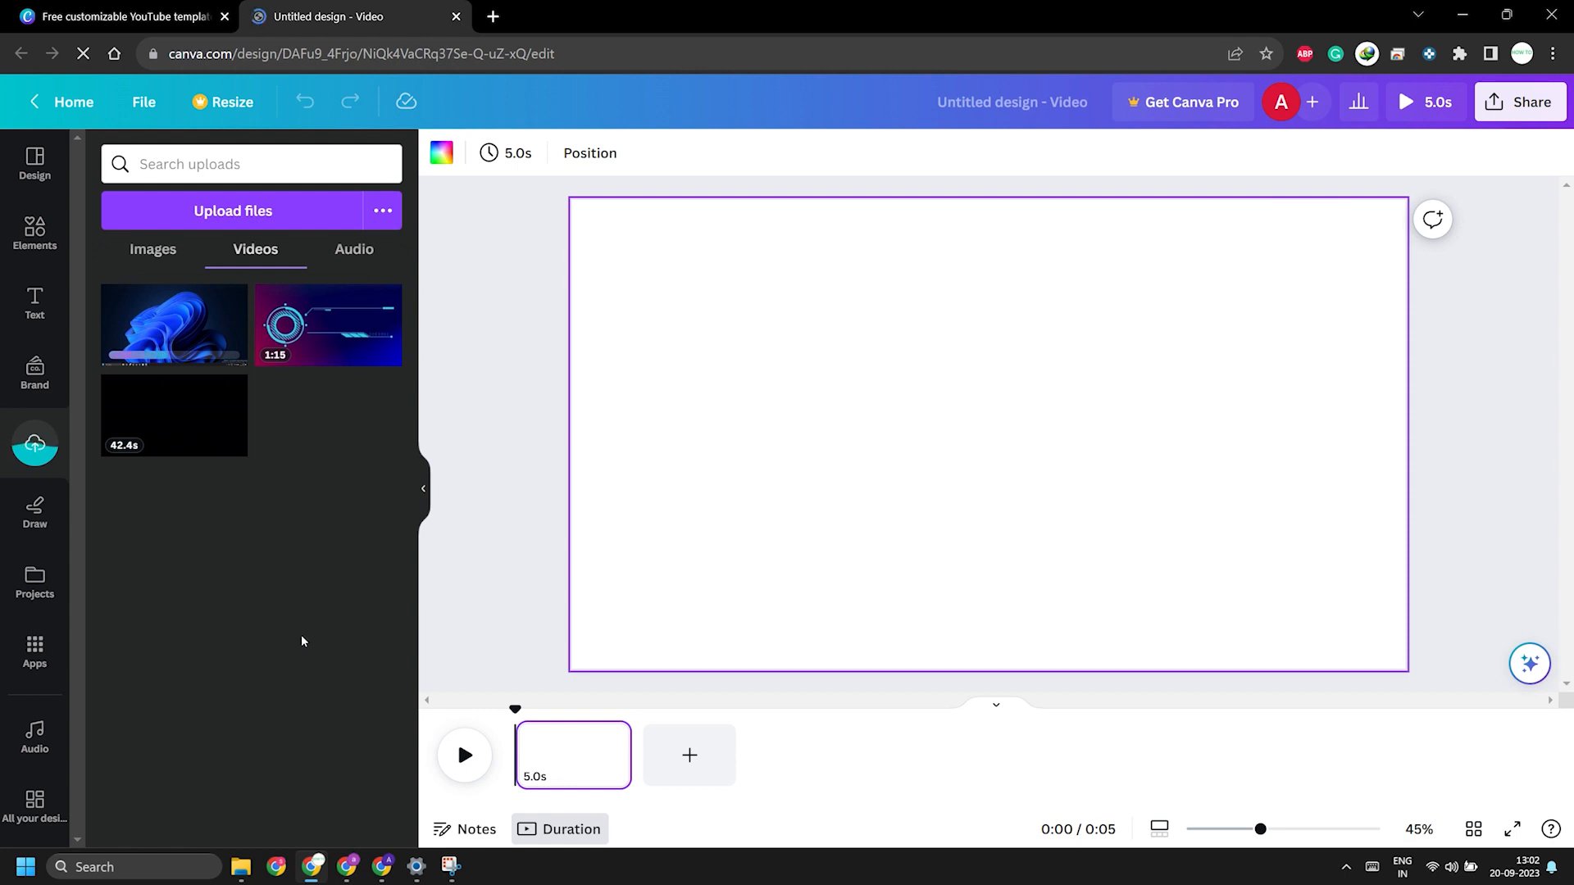
# Step: Add the uploaded screen recording to the blank page and enlarge it to fill the whole canvas
pyautogui.click(168, 322)
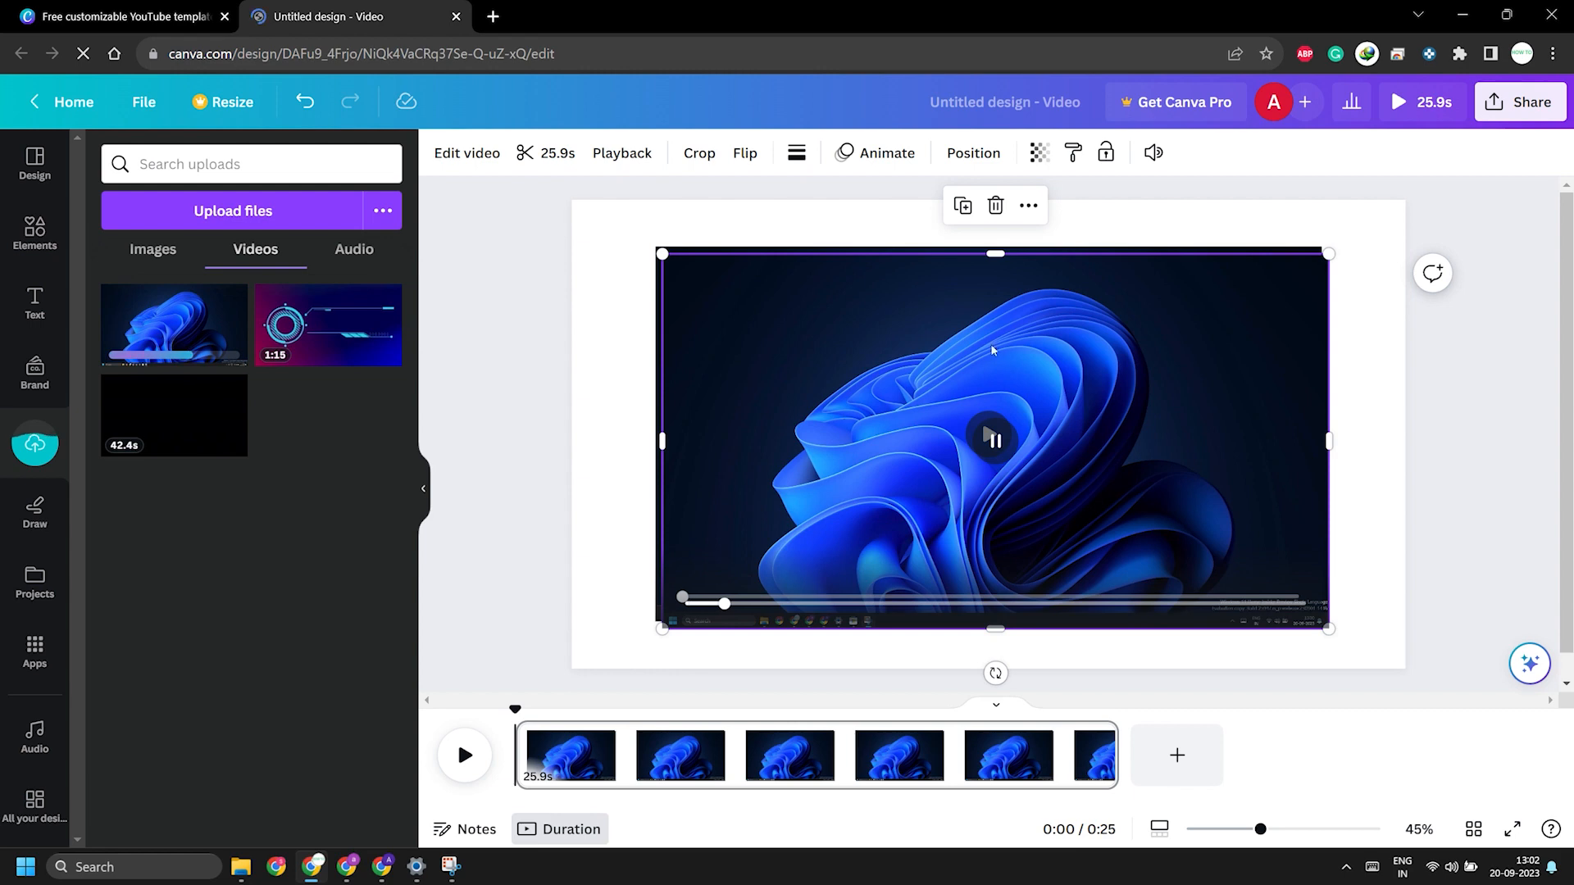
pyautogui.click(1019, 232)
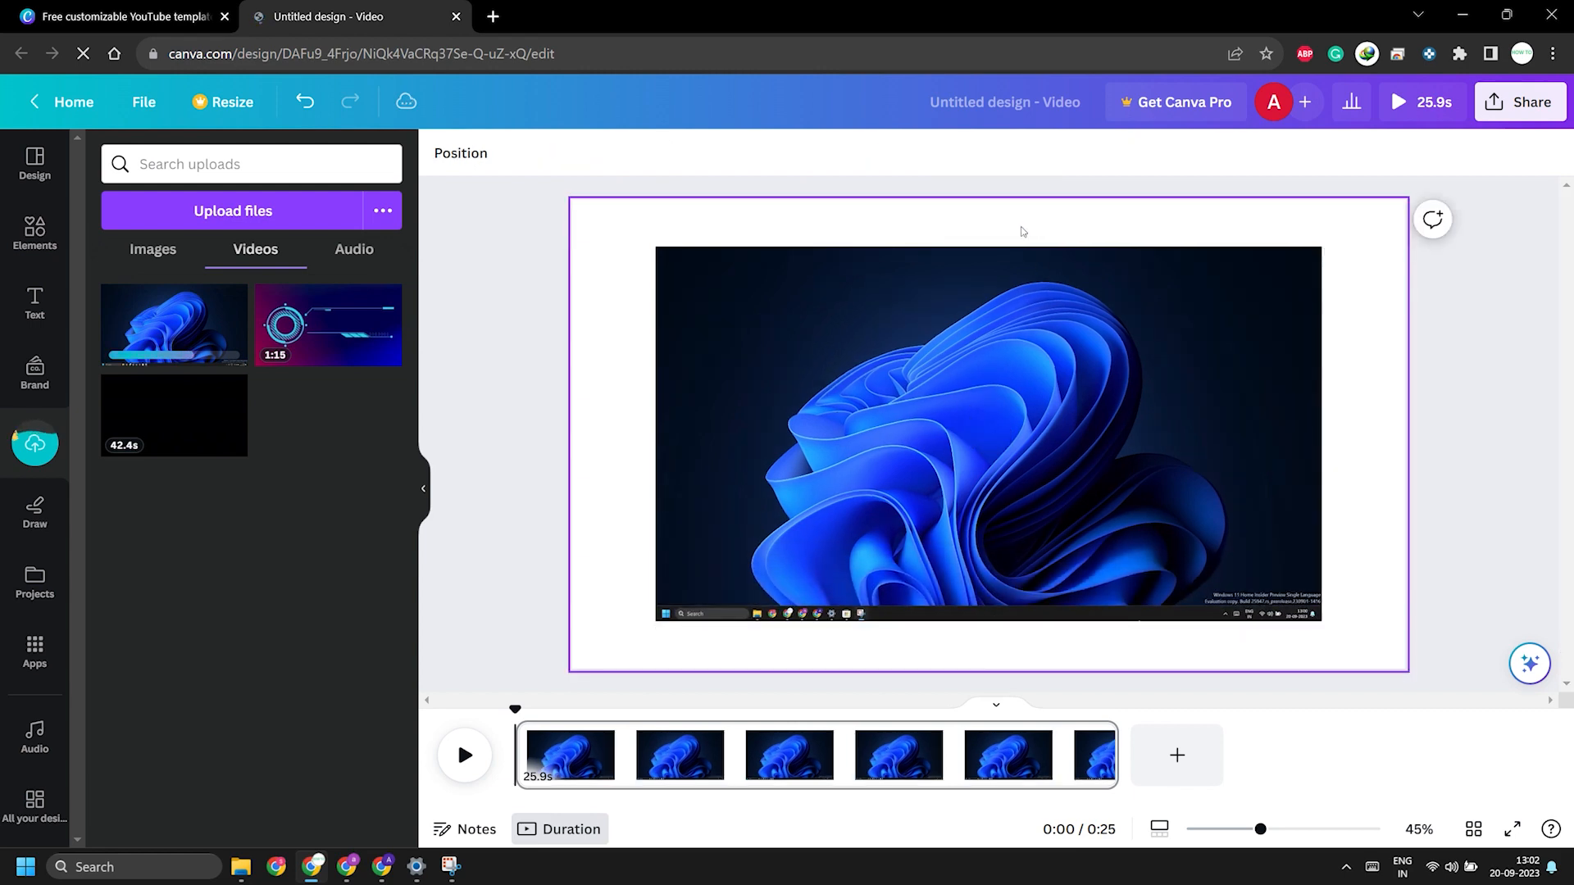
pyautogui.moveTo(1145, 401); pyautogui.dragTo(1055, 351)
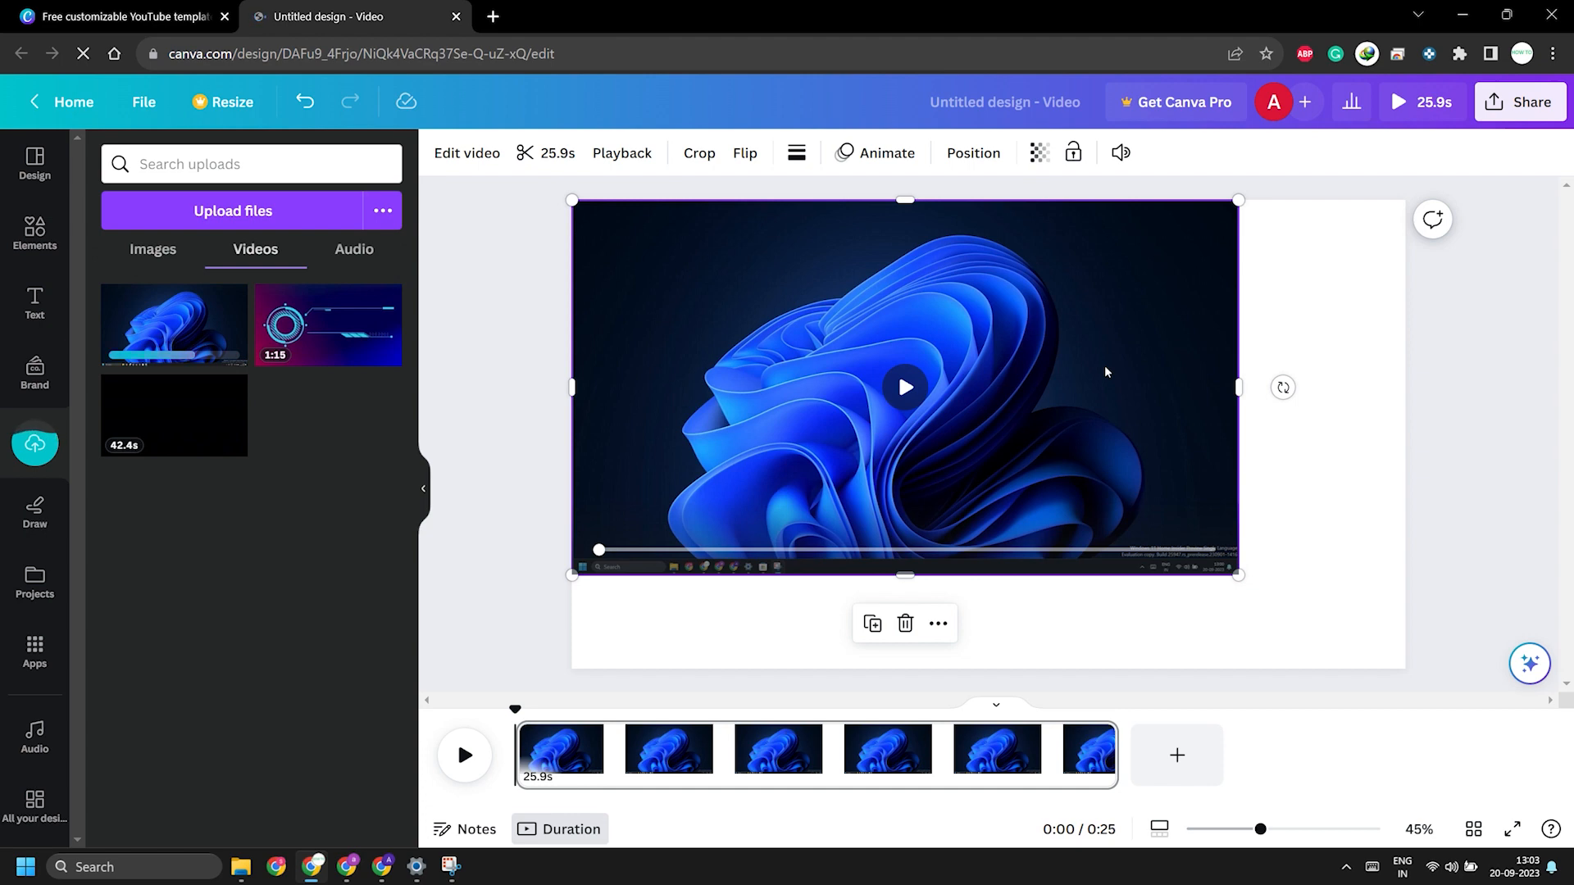
pyautogui.moveTo(1239, 575); pyautogui.dragTo(1404, 690)
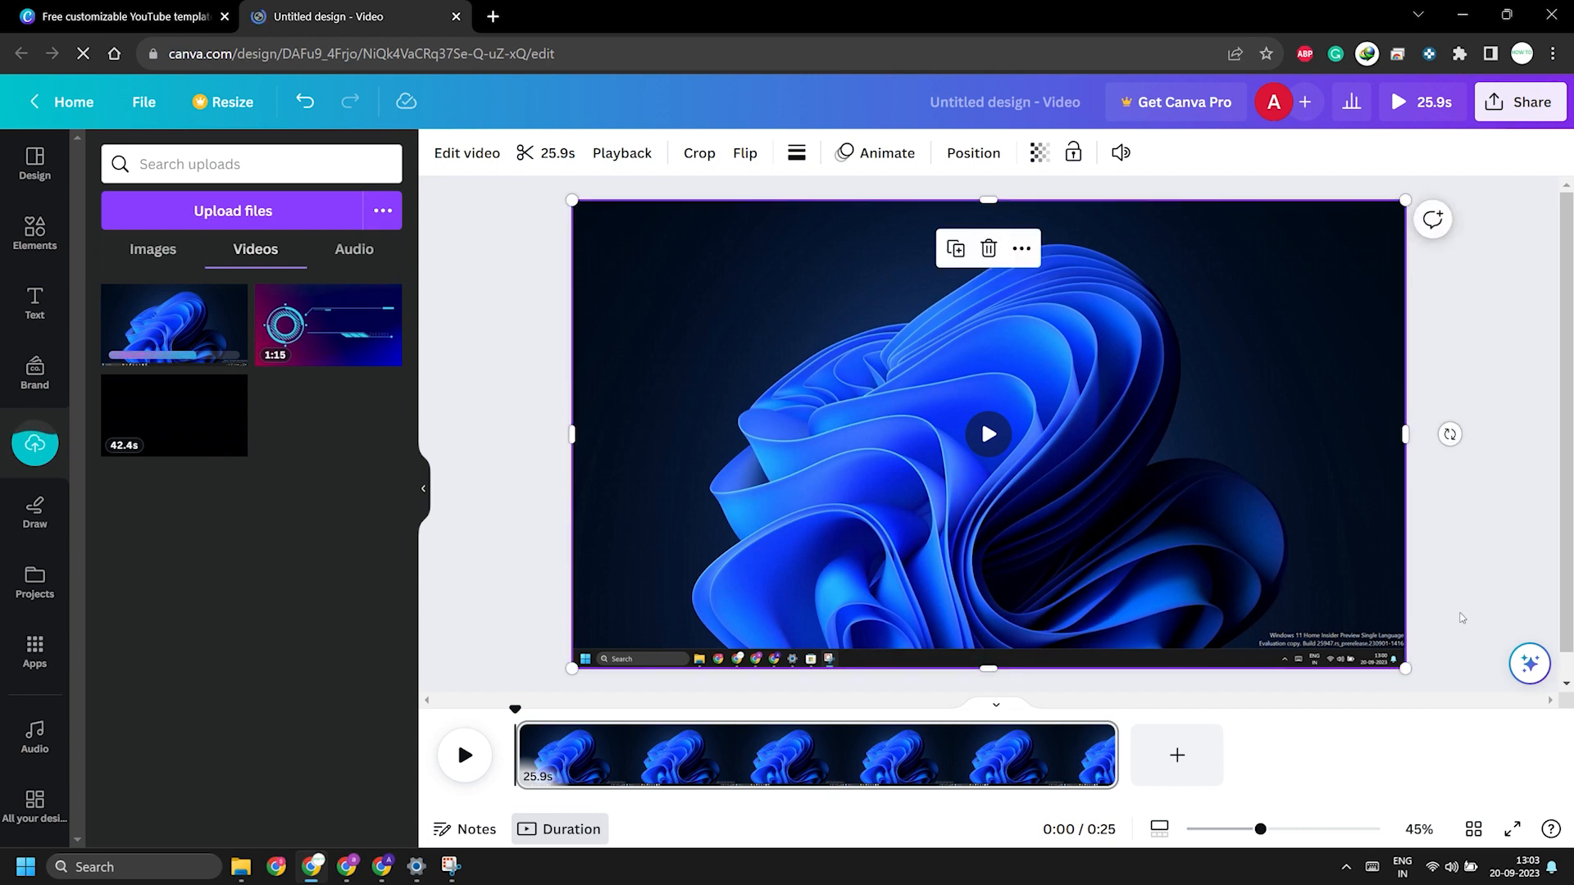
pyautogui.click(1486, 613)
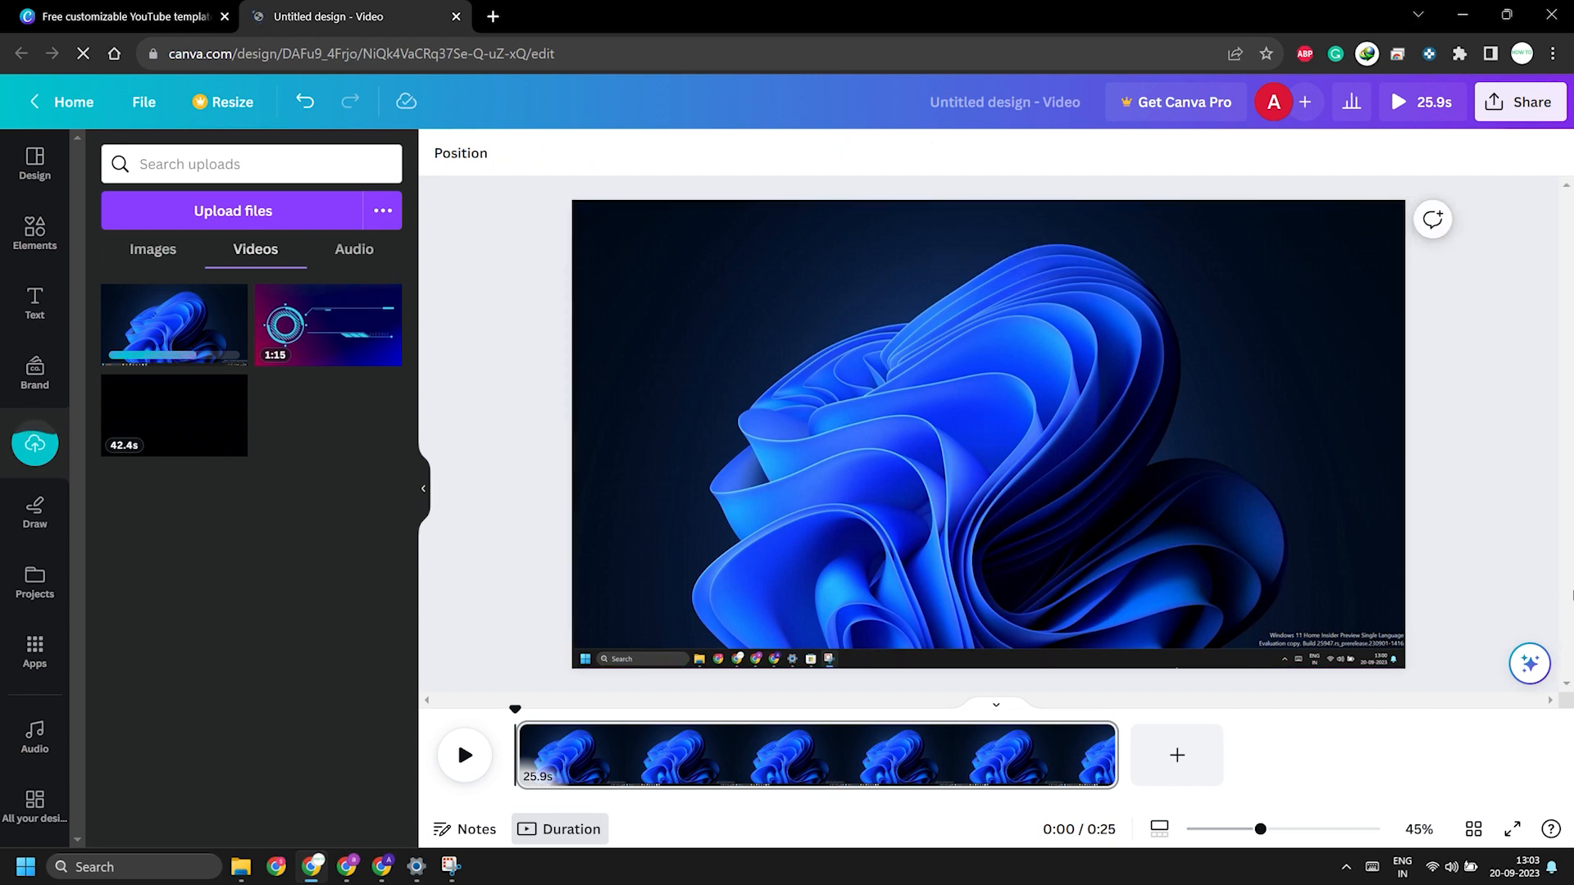
# Step: Play through the video, then return the playhead to about 4 seconds, where the Microsoft Store window appears
pyautogui.click(465, 755)
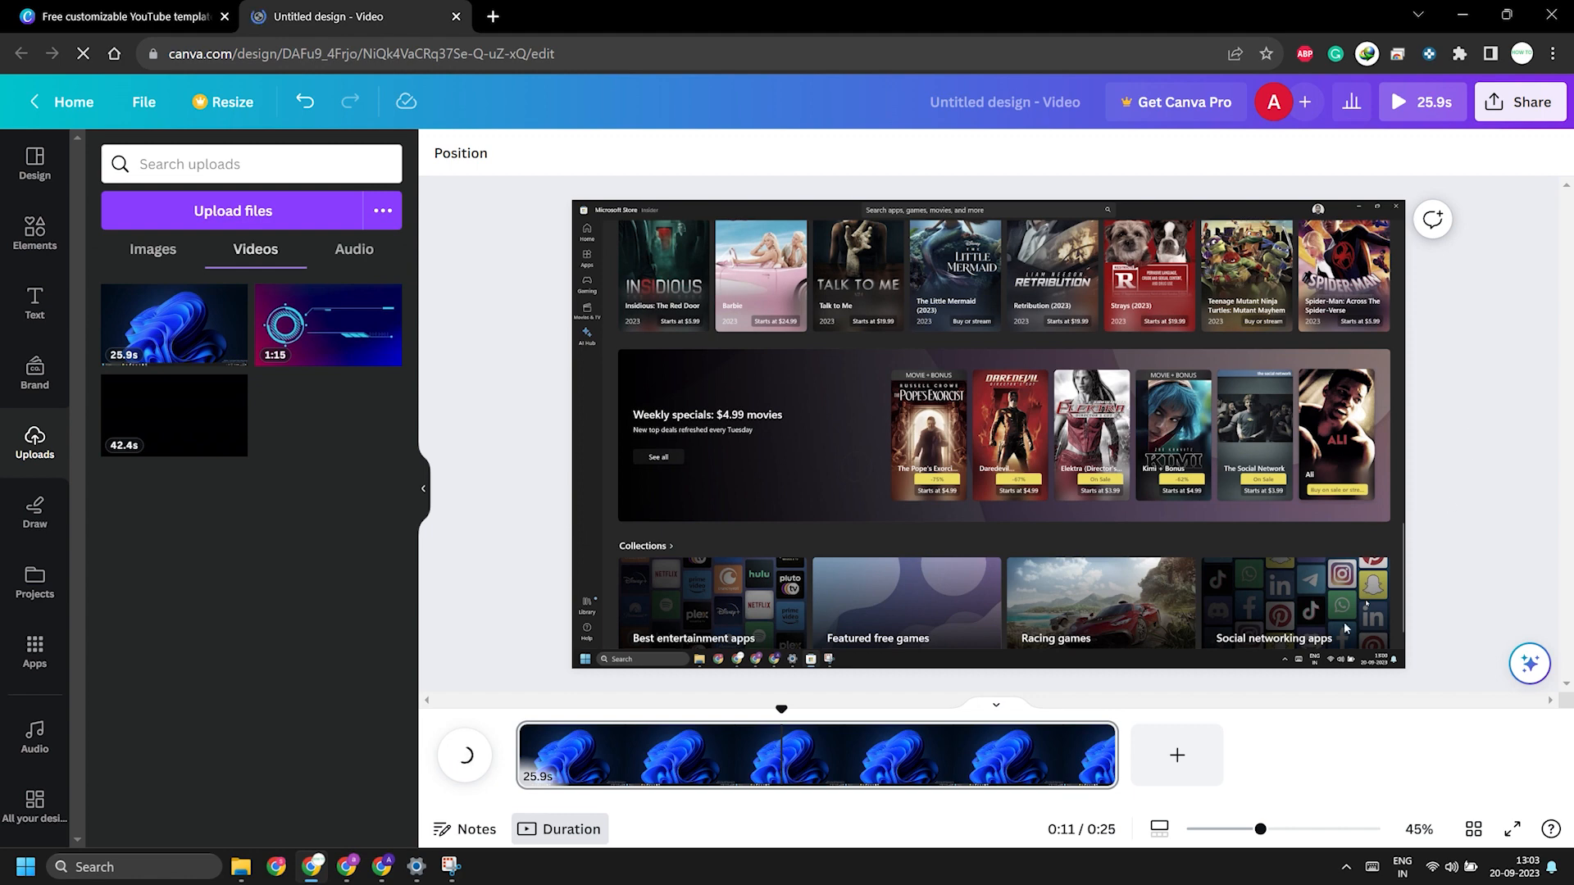
pyautogui.click(1115, 759)
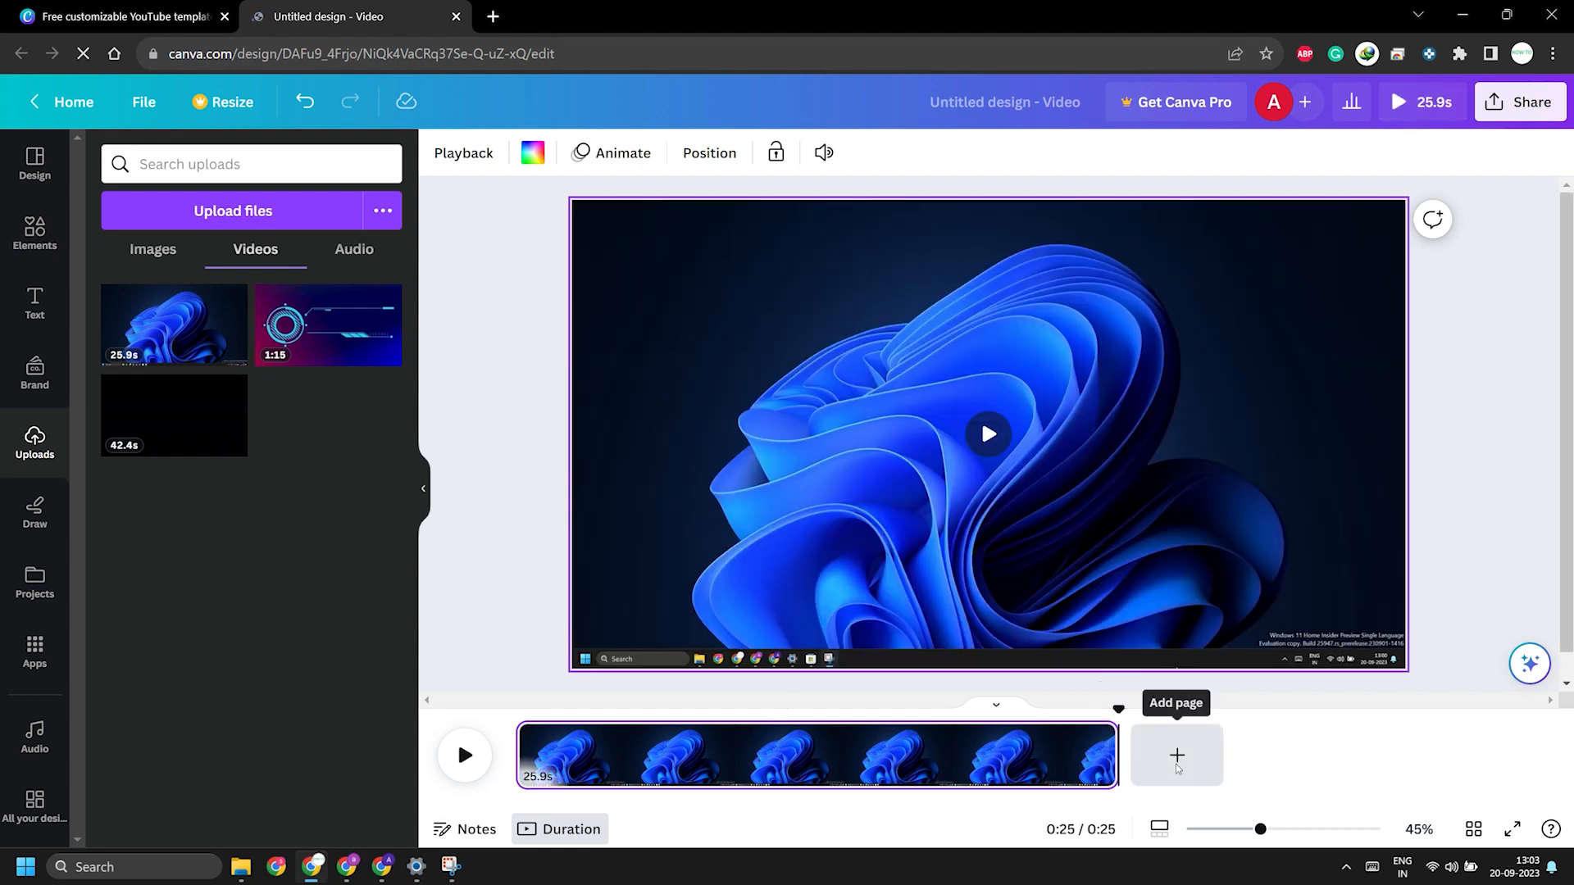
pyautogui.click(459, 758)
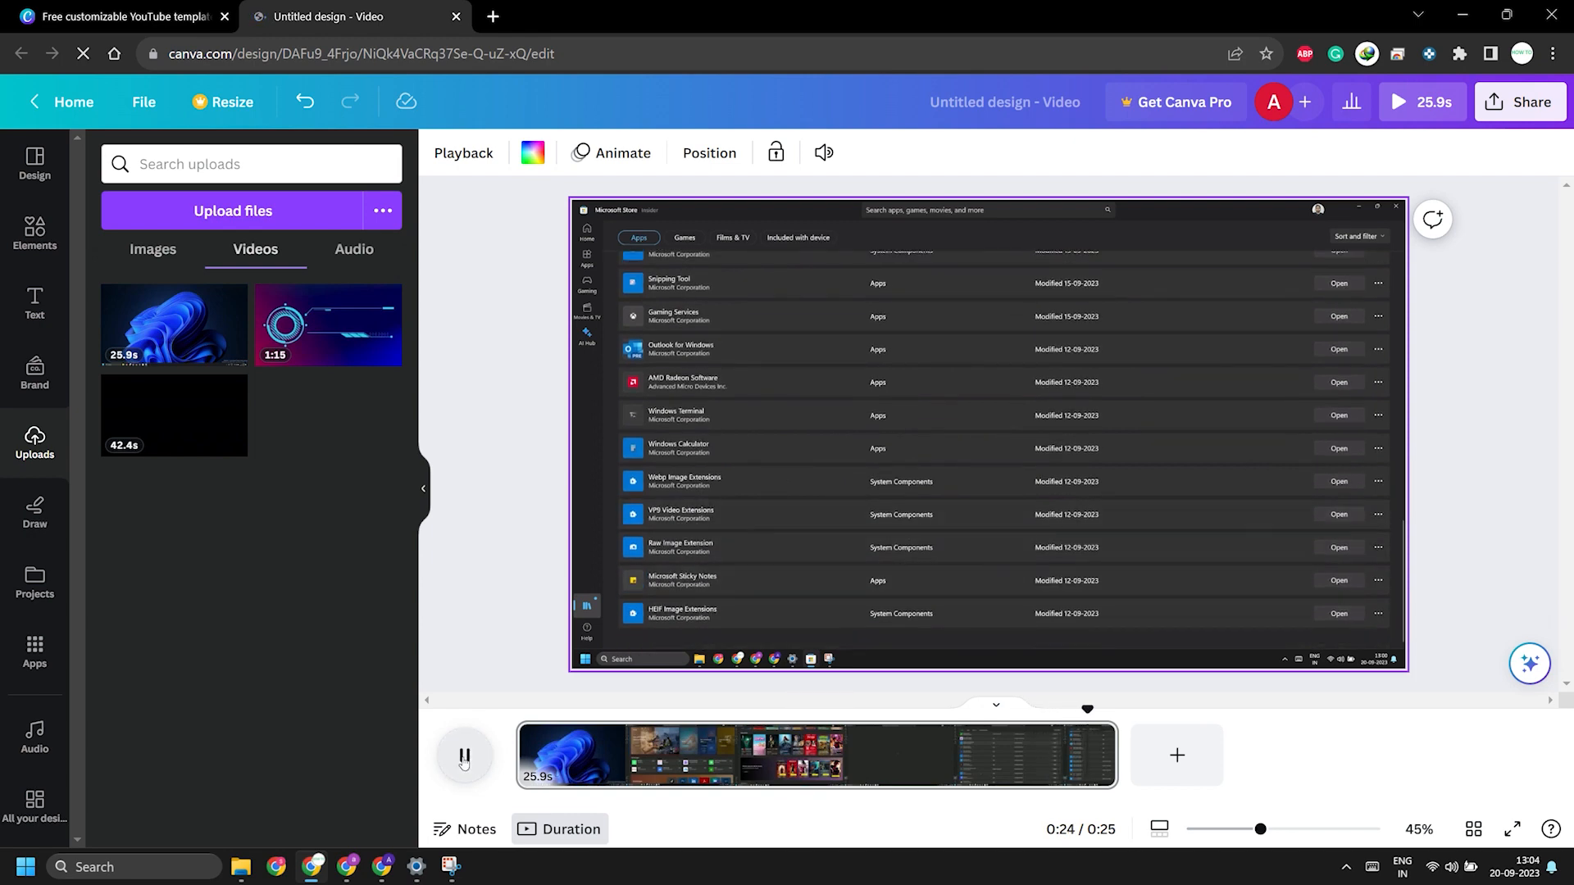
pyautogui.click(464, 758)
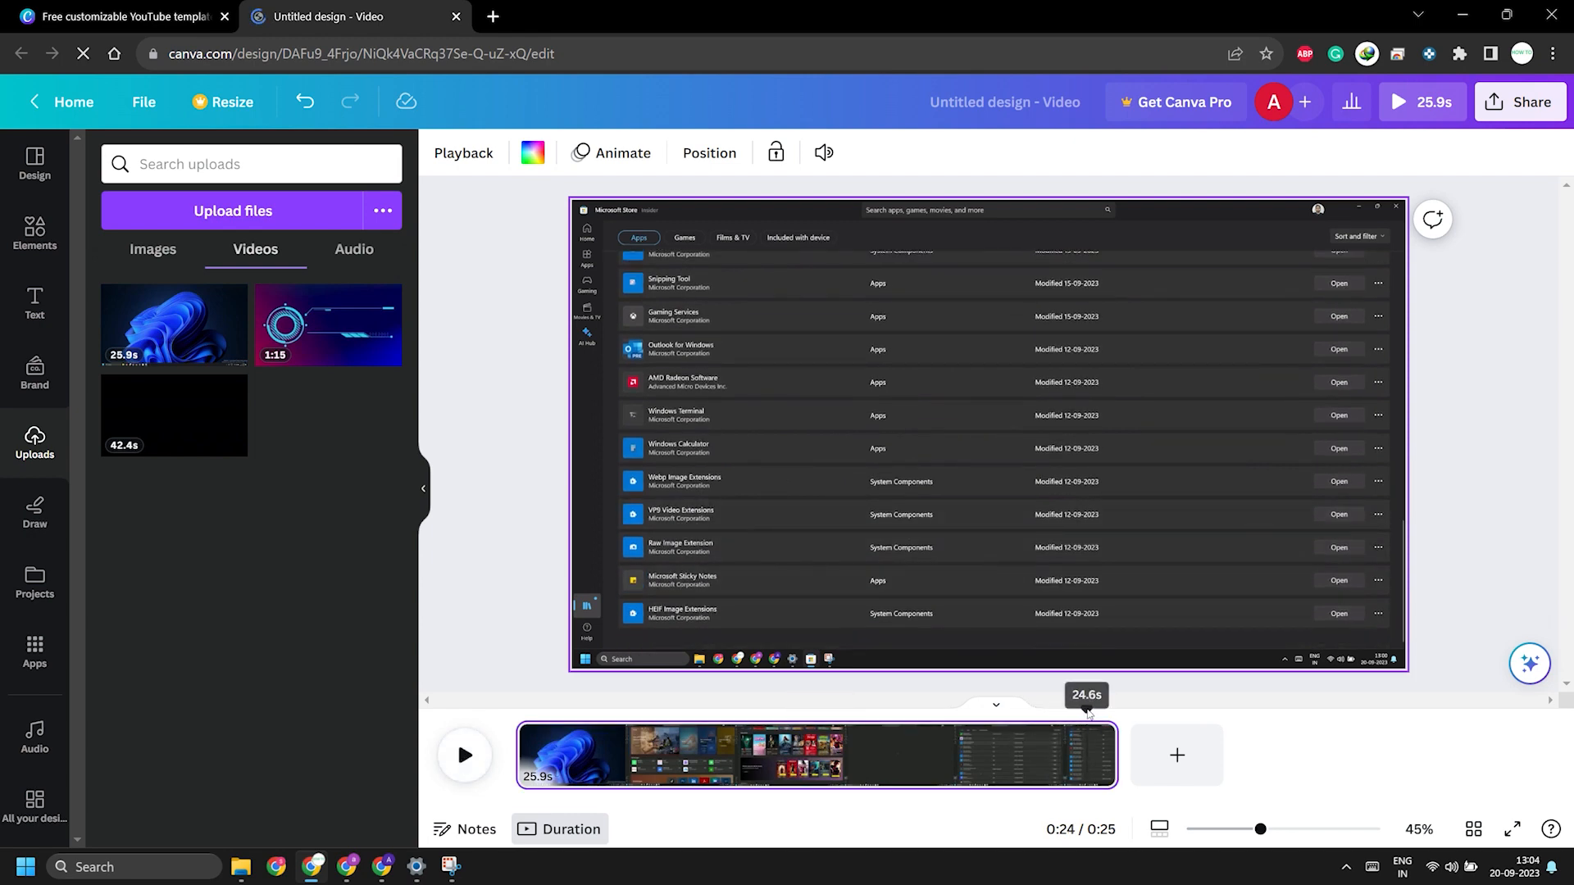
pyautogui.moveTo(1088, 713); pyautogui.dragTo(618, 721)
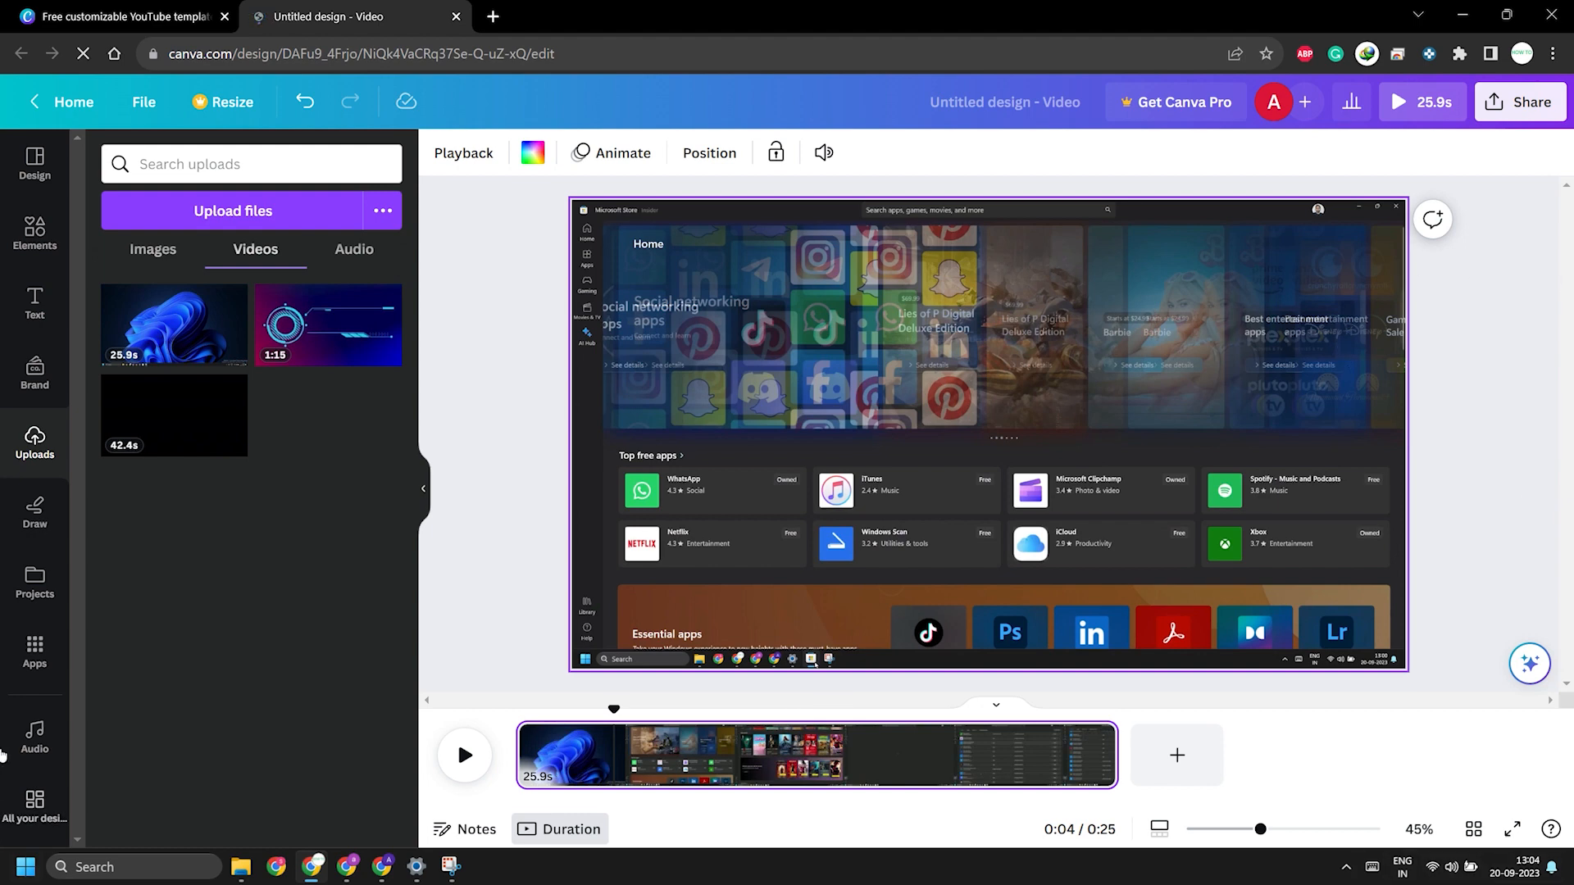
# Step: Search the elements for "blur", show all matching graphics and add the round black blur to the video
pyautogui.click(36, 238)
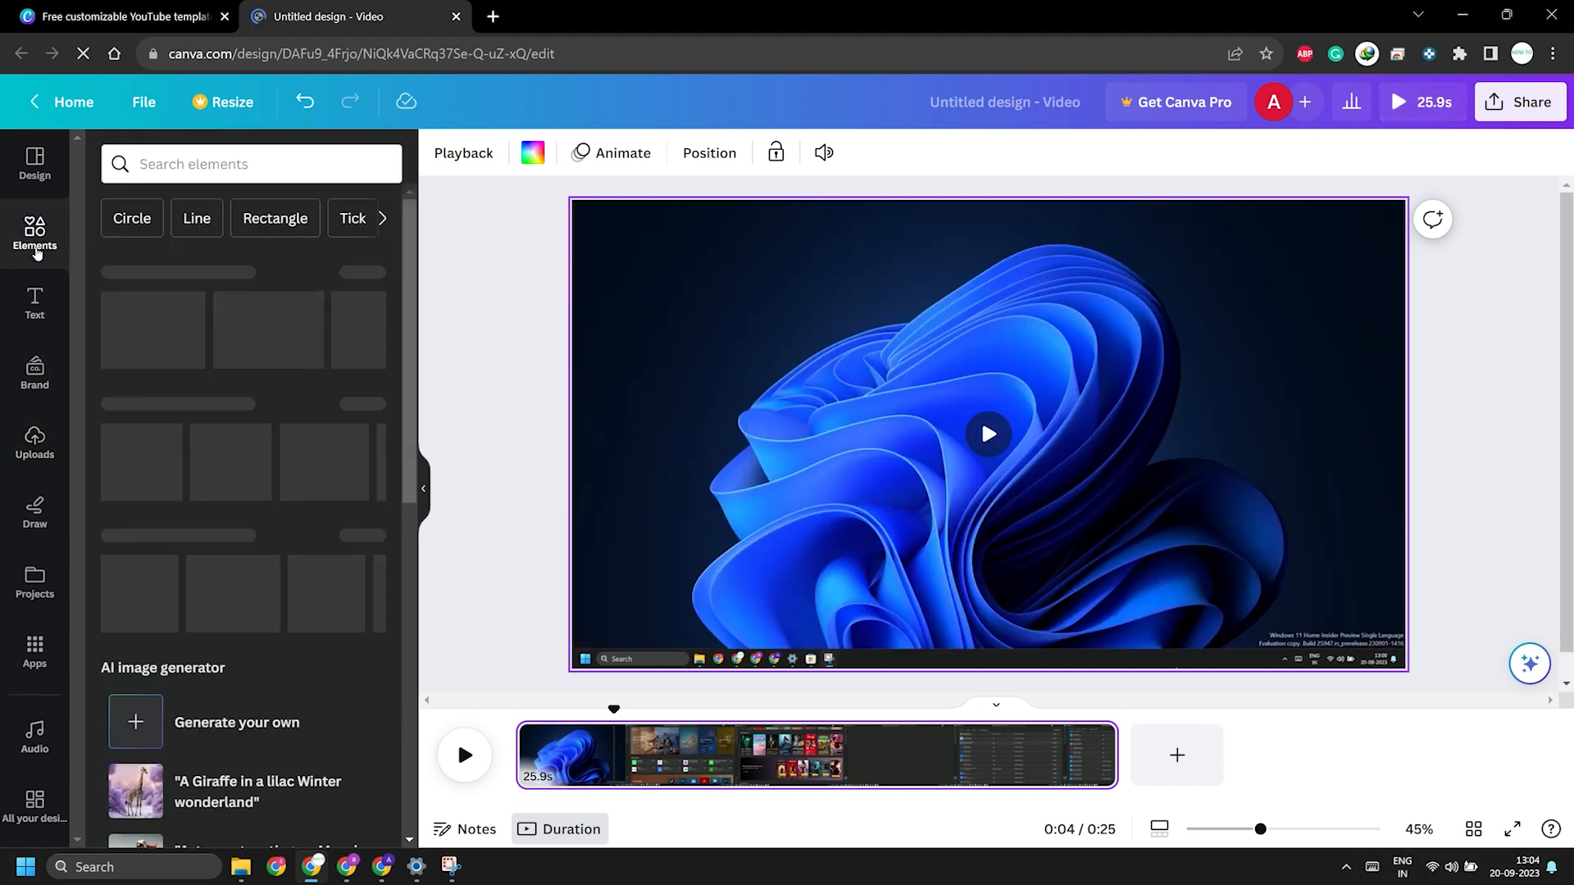
pyautogui.click(176, 174)
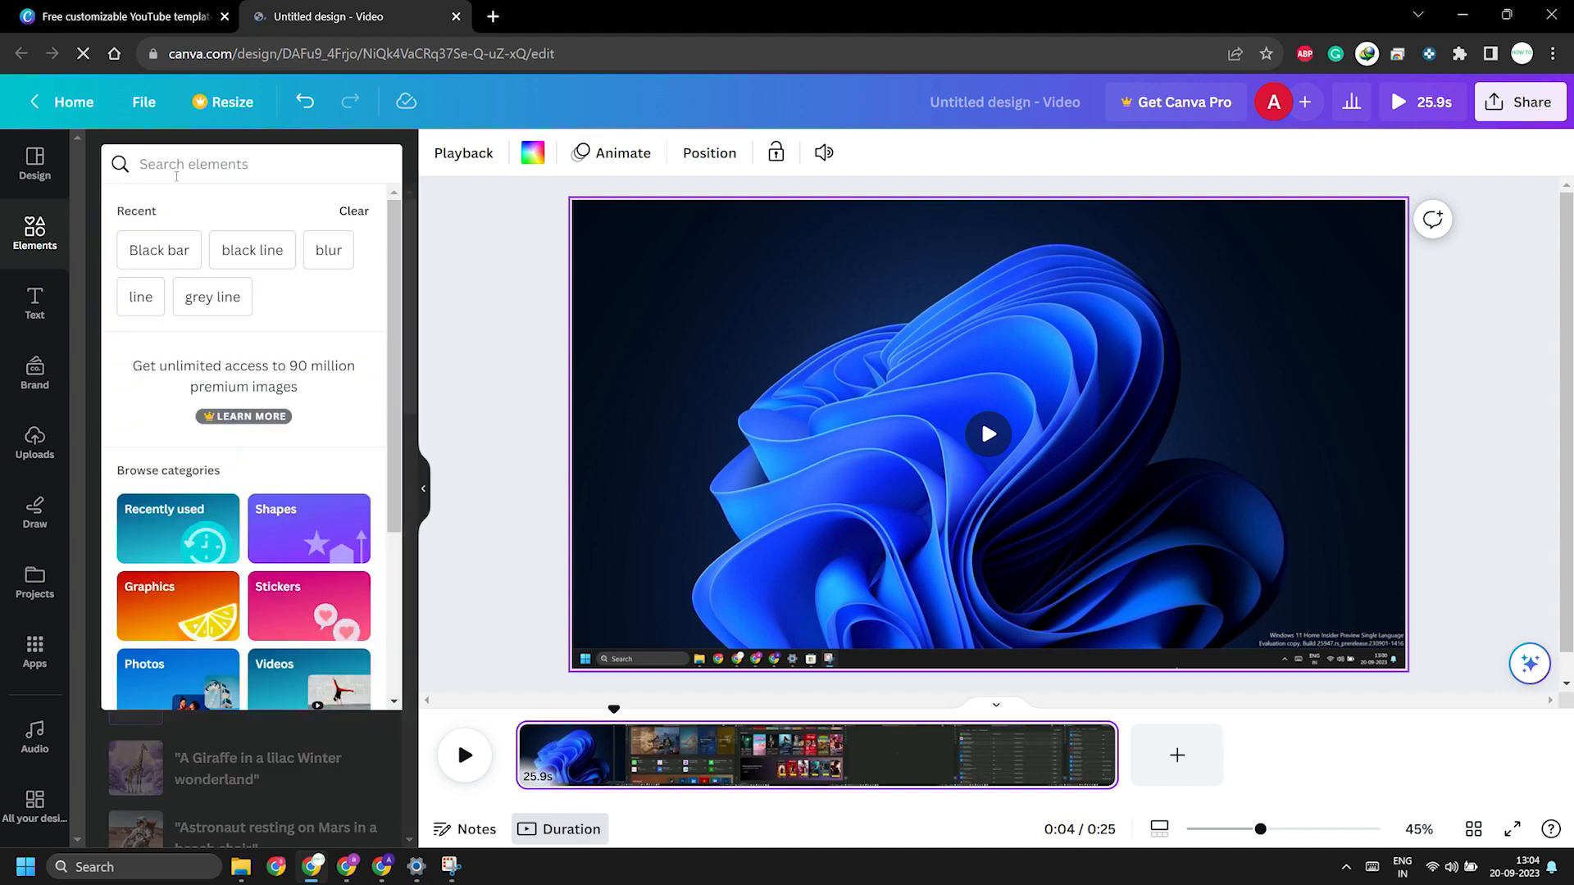
pyautogui.write('blur')
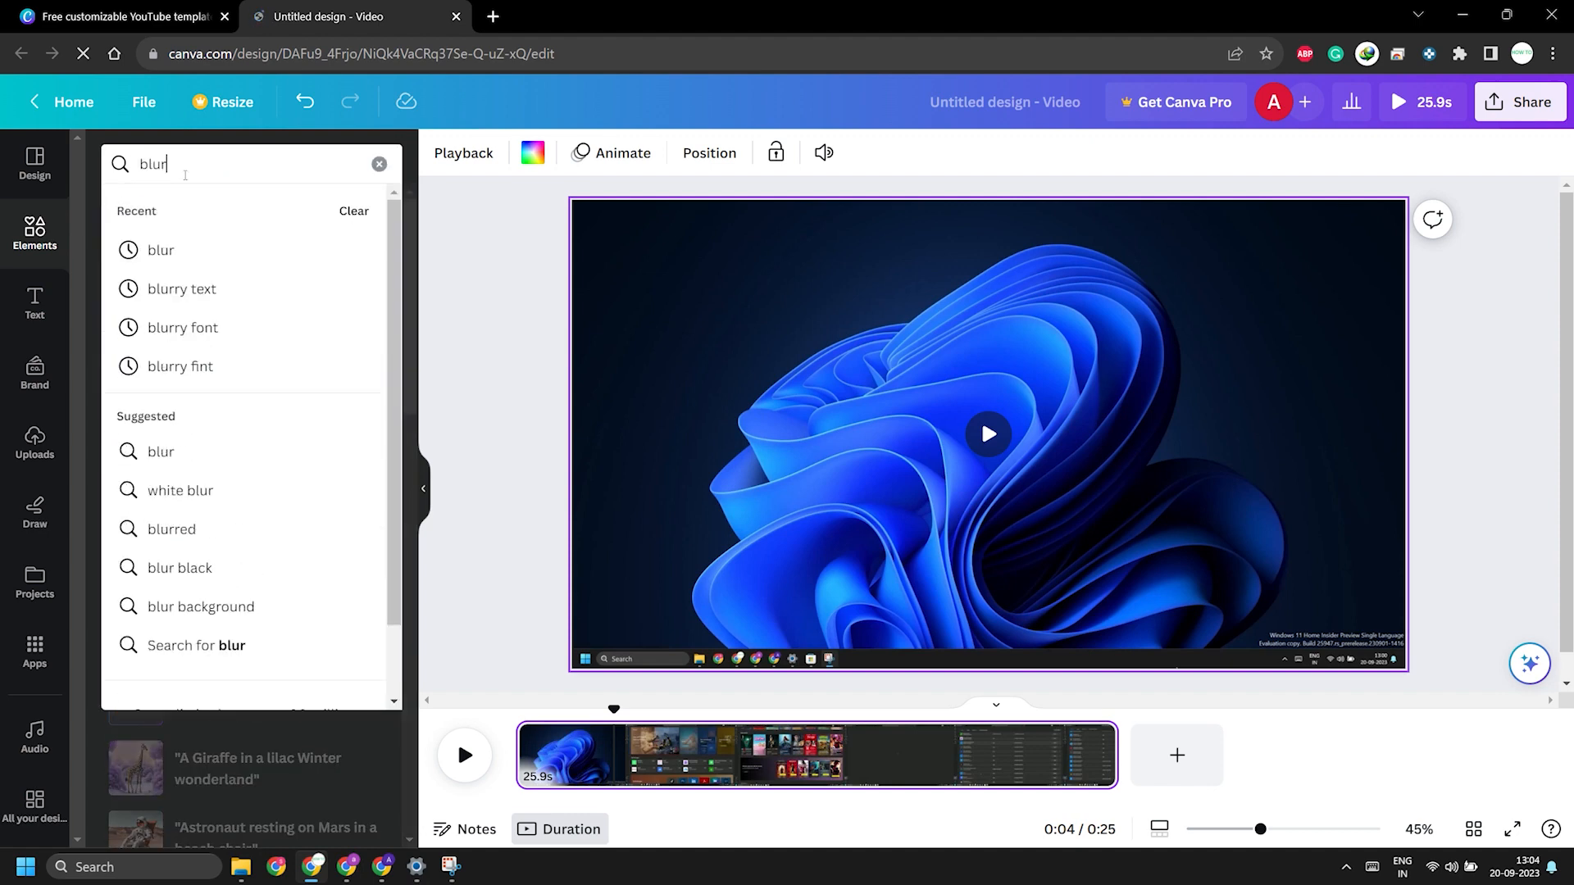
pyautogui.click(279, 256)
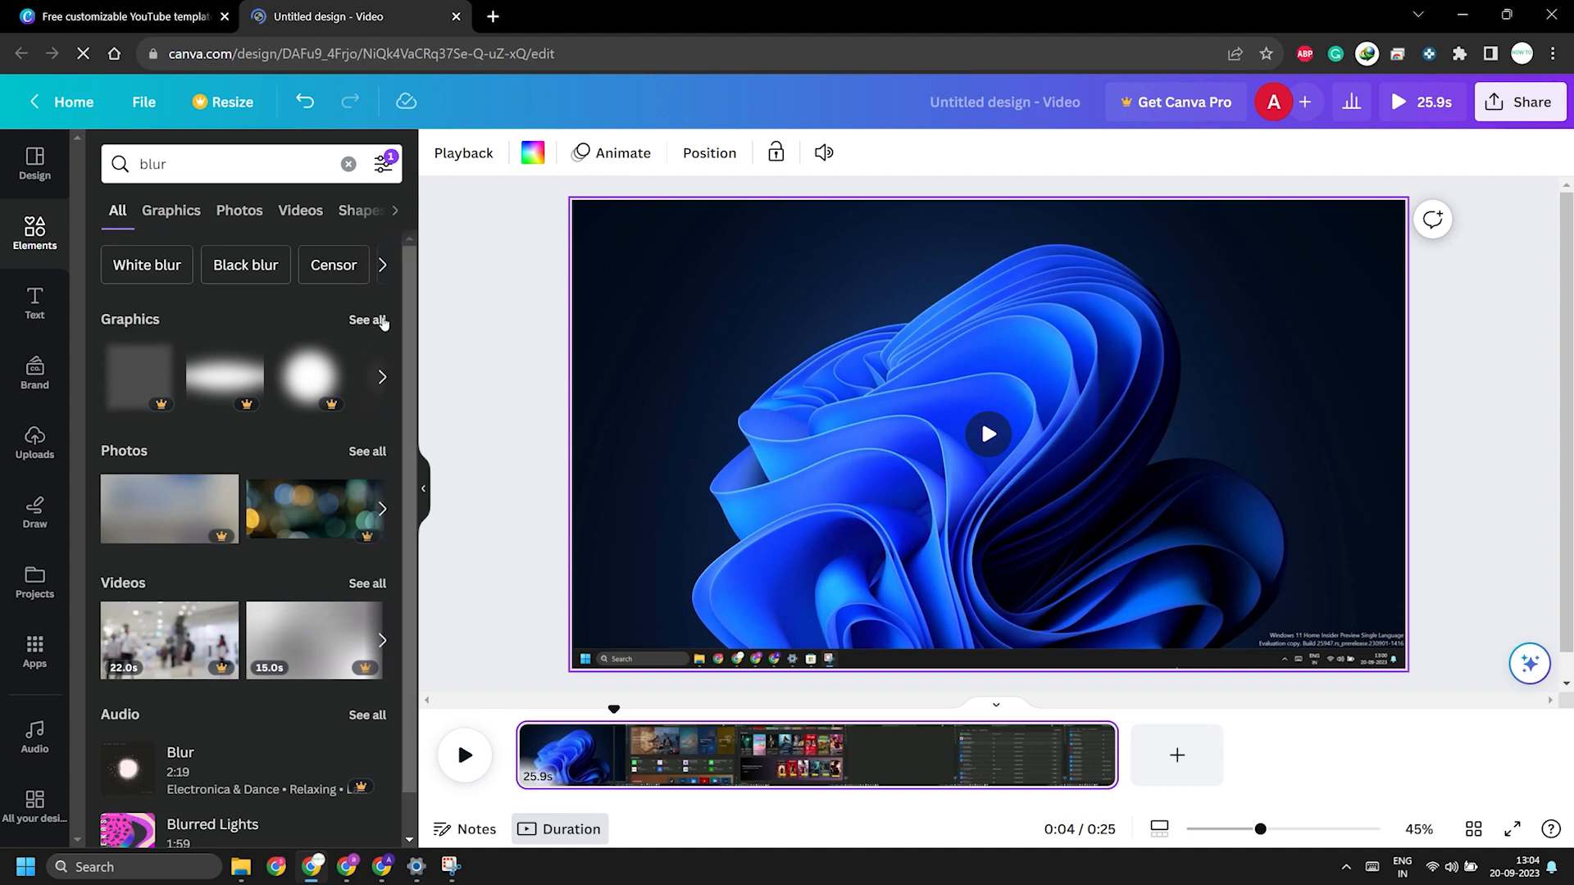
pyautogui.click(383, 321)
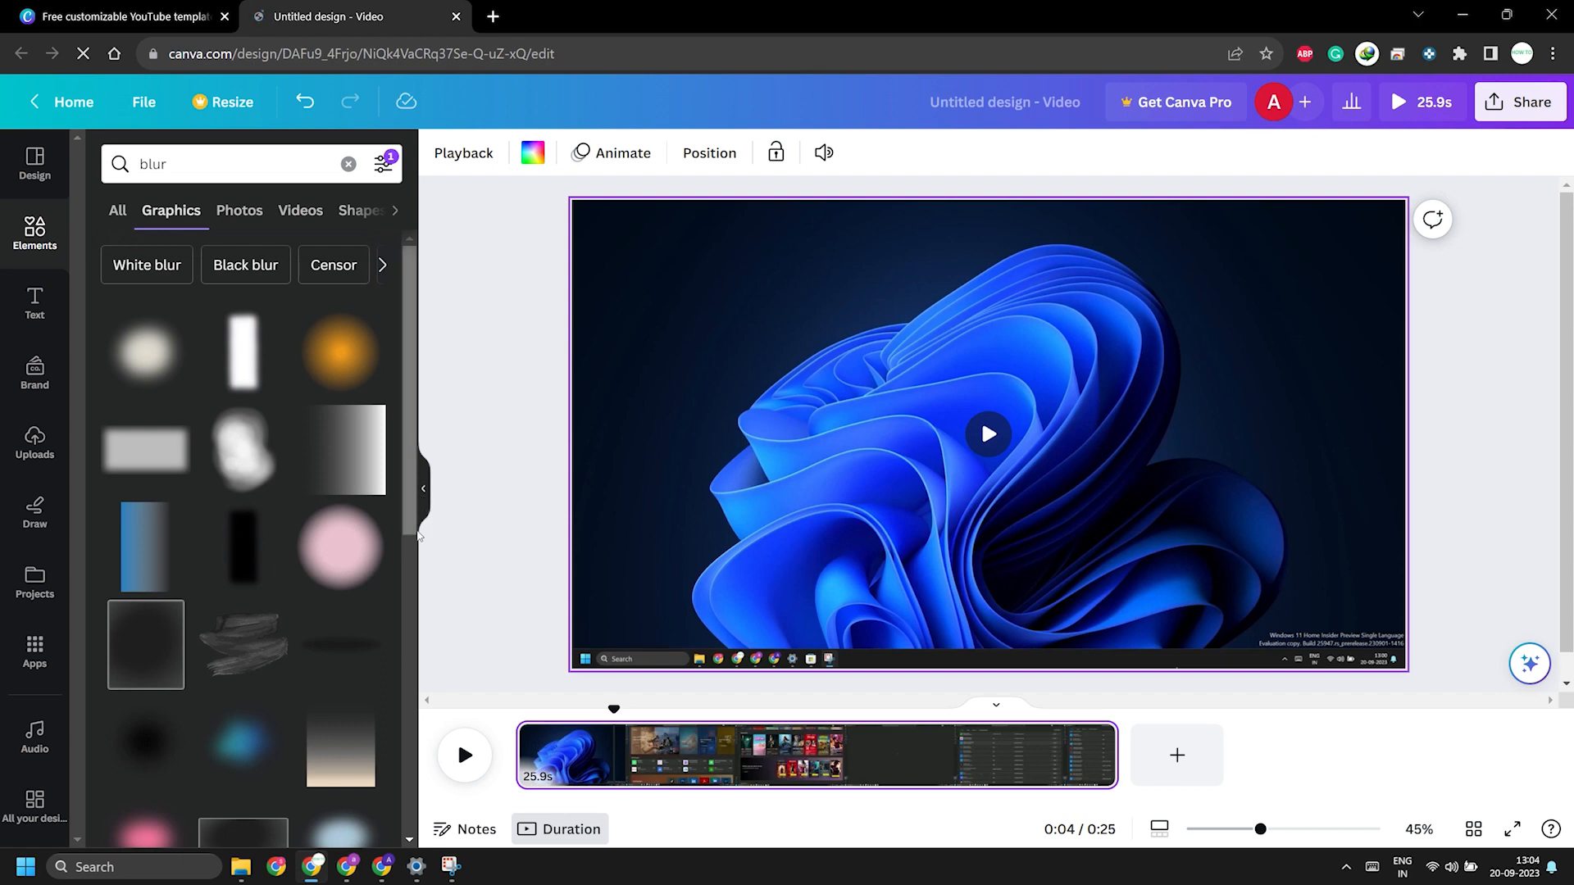
pyautogui.scroll(-3, 414, 556)
pyautogui.scroll(3, 414, 556)
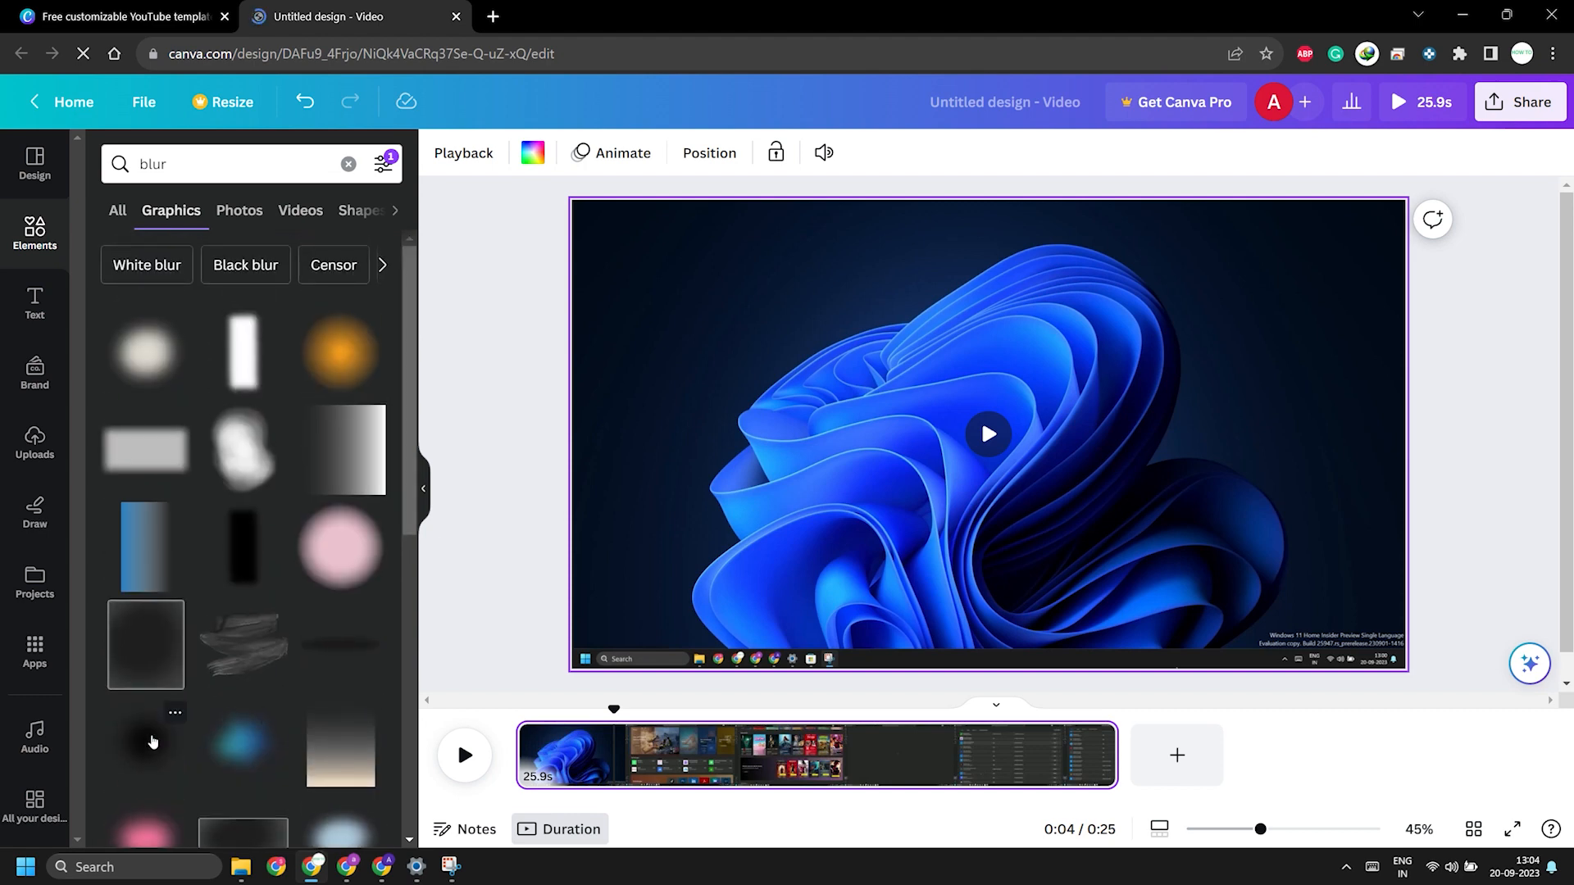
pyautogui.click(152, 741)
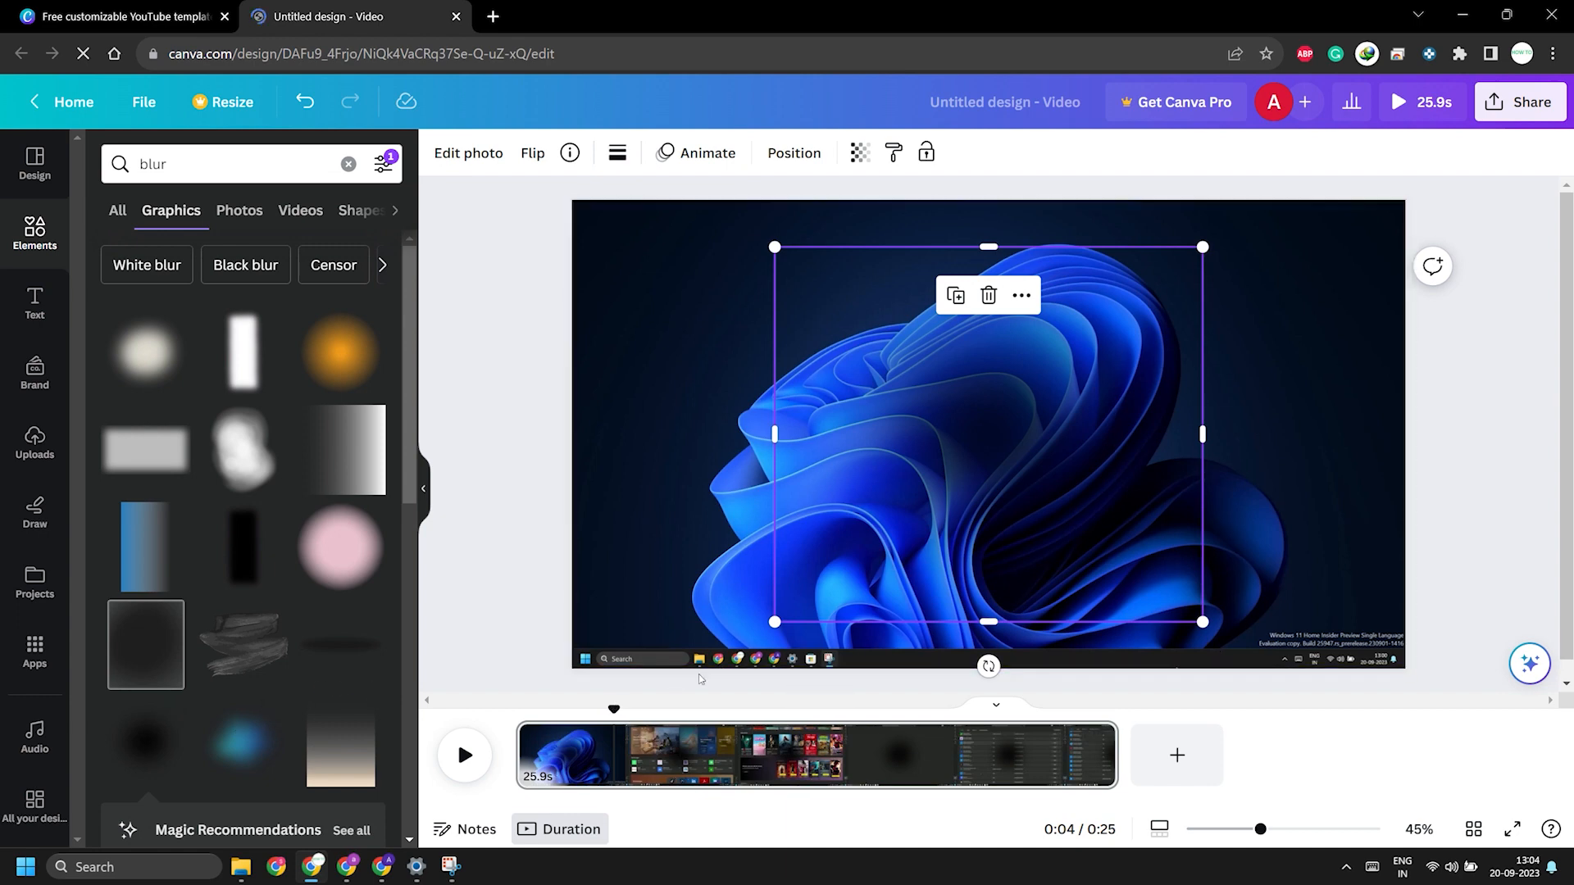
# Step: Shrink the black blur graphic and place it over the account picture, checking its position up to the clip's end
pyautogui.moveTo(613, 709); pyautogui.dragTo(615, 710)
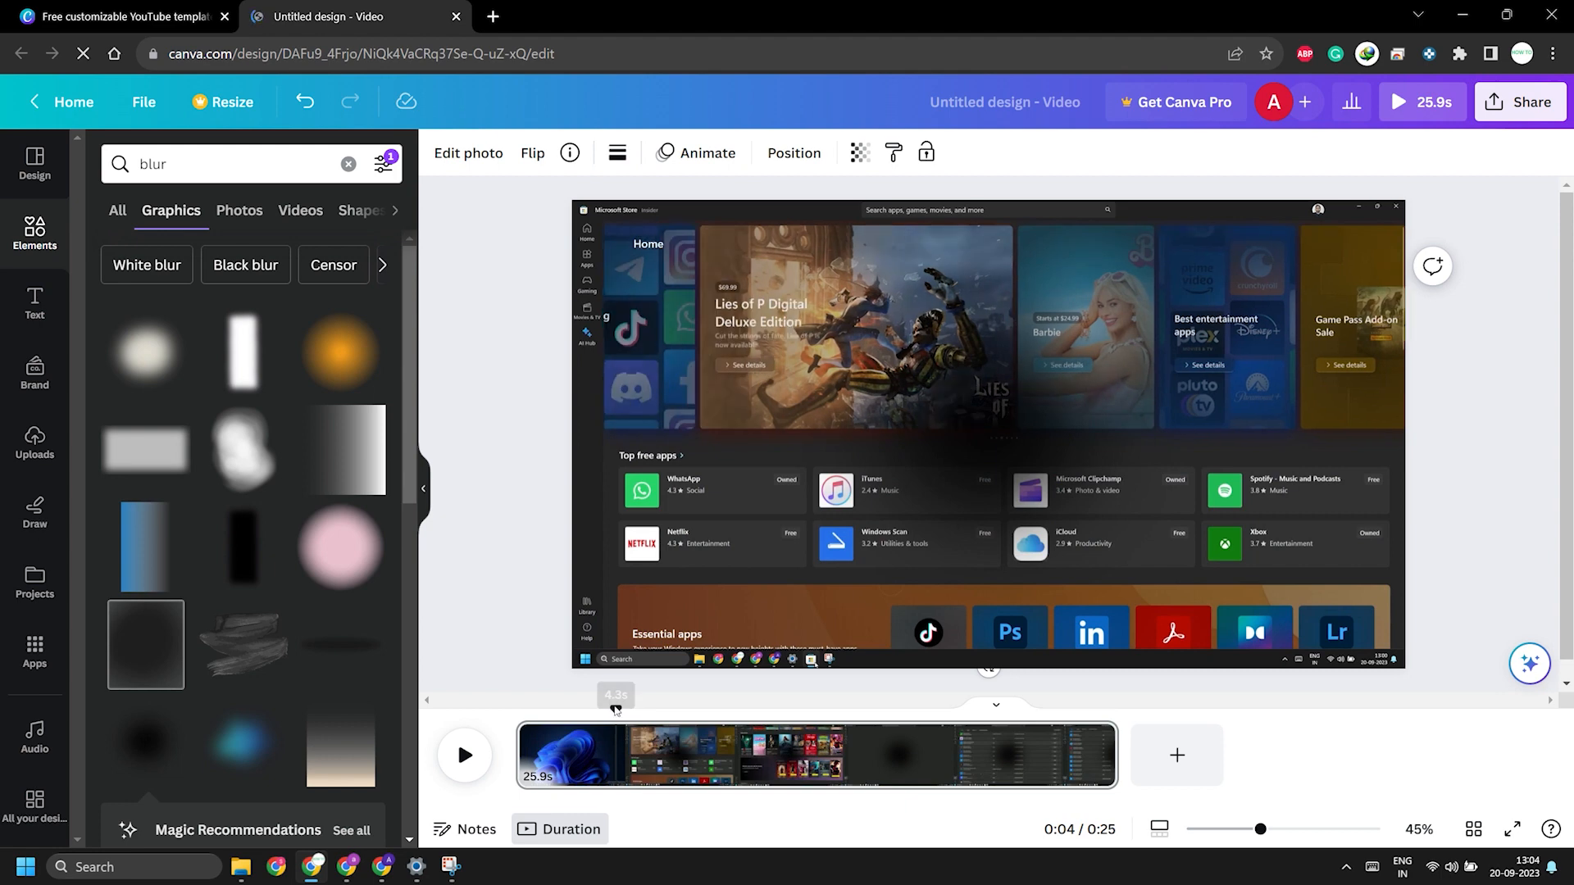
pyautogui.click(1003, 421)
pyautogui.moveTo(1029, 413); pyautogui.dragTo(1184, 386)
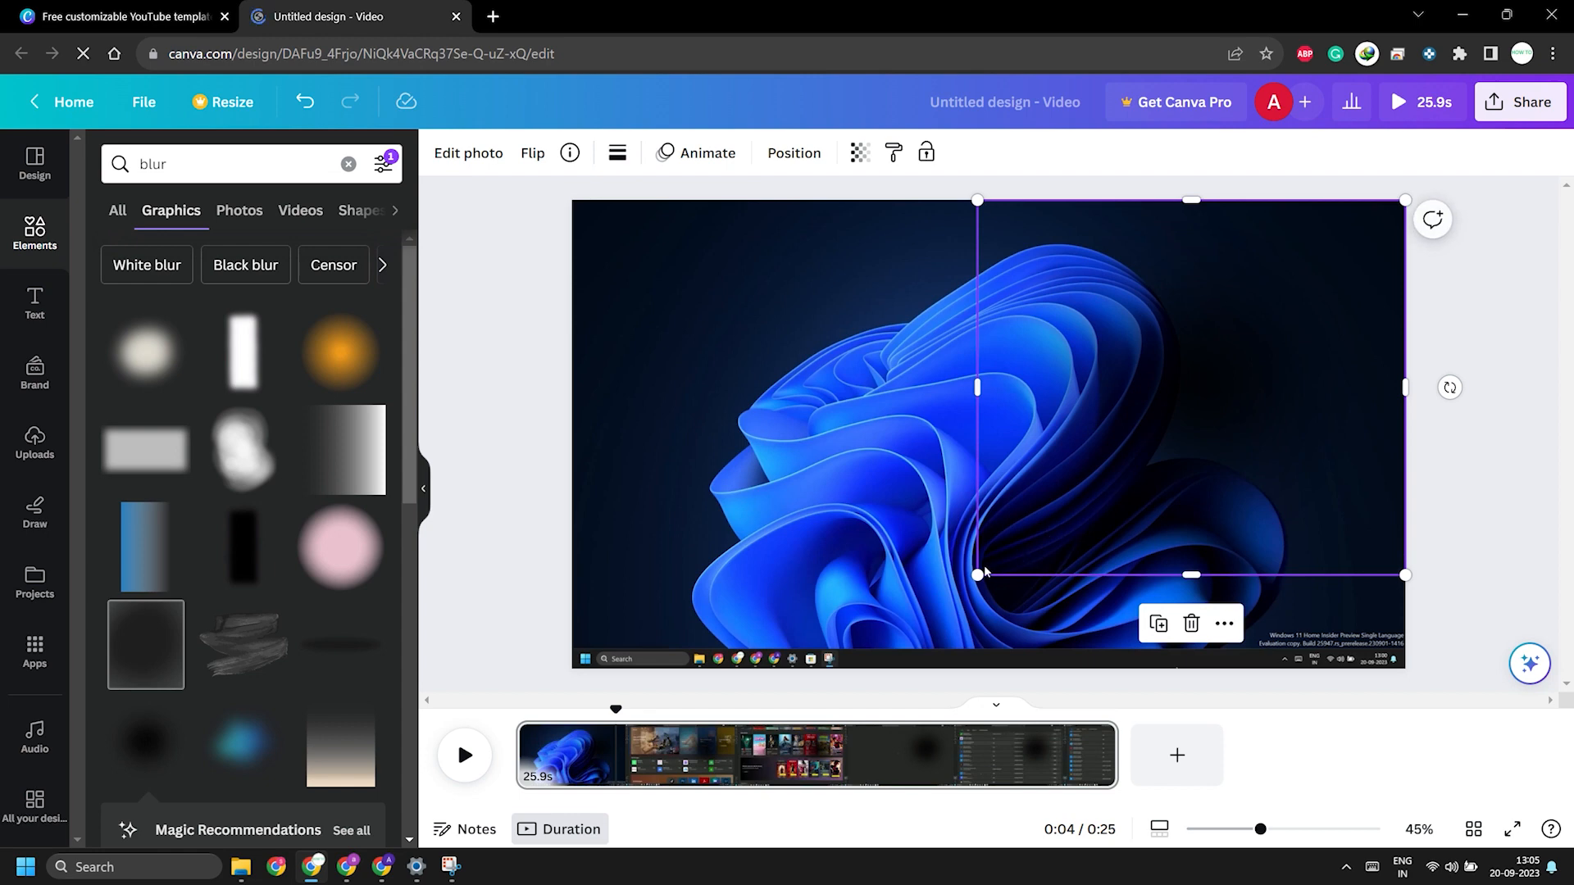
pyautogui.moveTo(978, 571); pyautogui.dragTo(1315, 215)
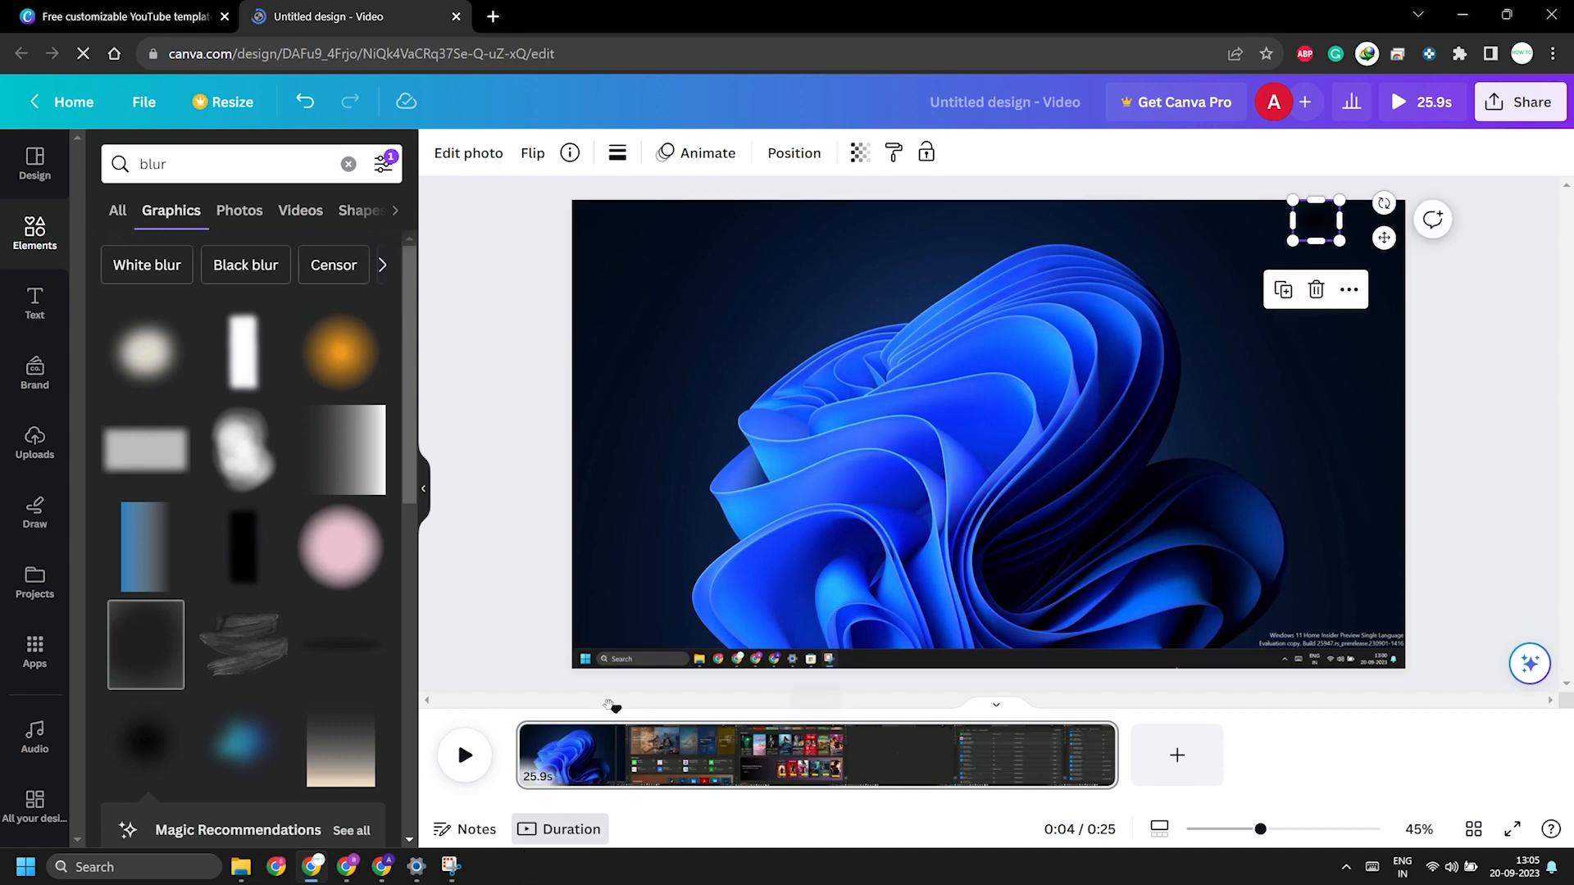
pyautogui.moveTo(615, 712); pyautogui.dragTo(612, 714)
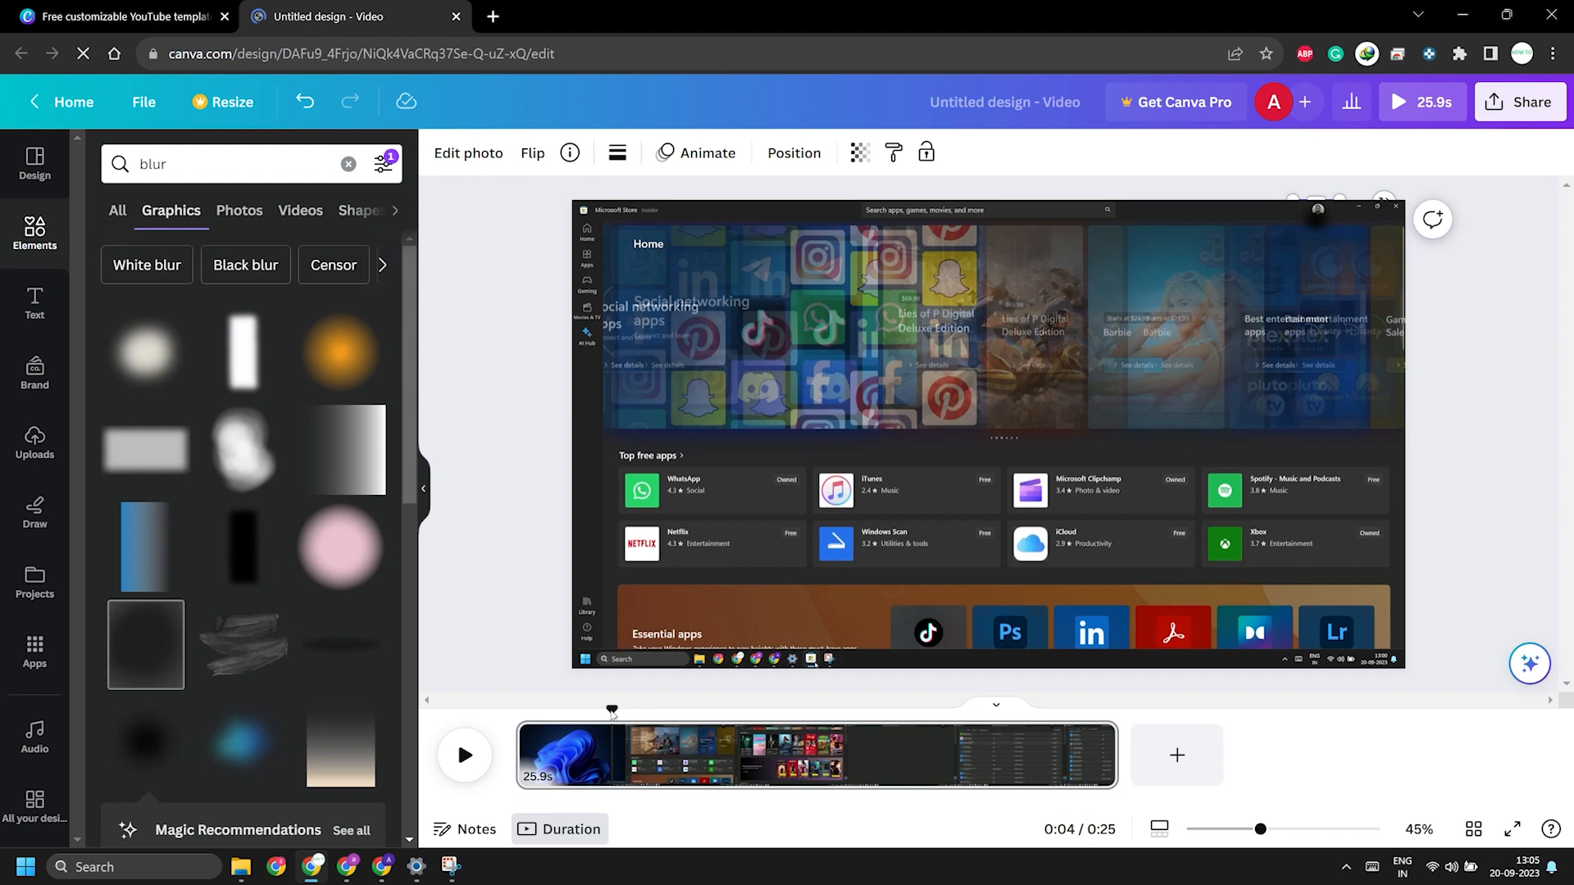
pyautogui.moveTo(612, 712); pyautogui.dragTo(1109, 721)
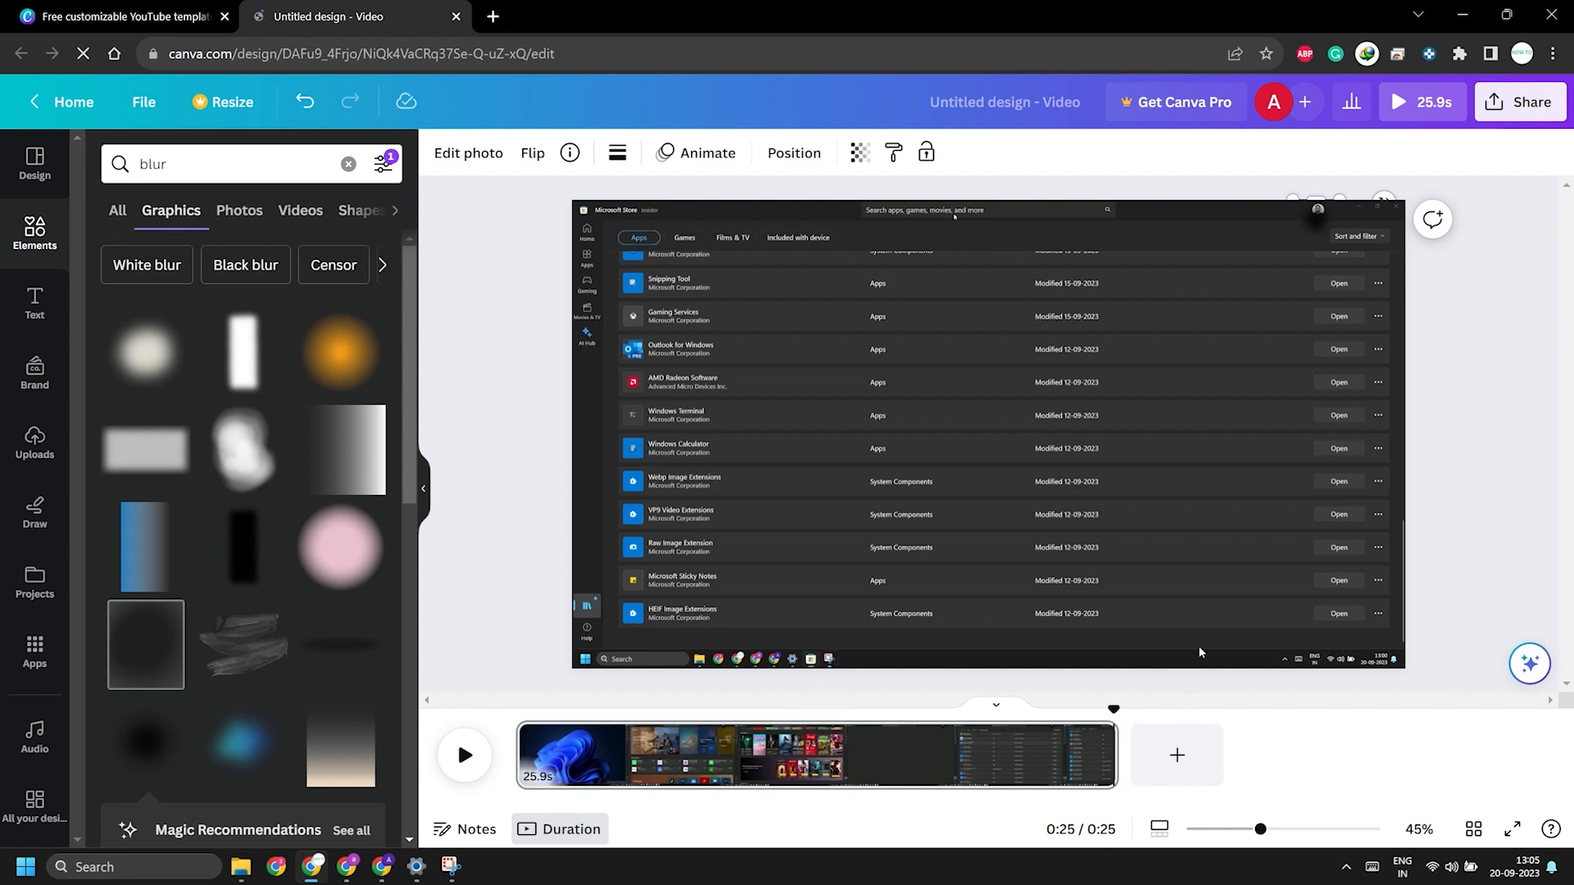
# Step: Show the timing of the blur graphic on the timeline
pyautogui.click(1322, 222)
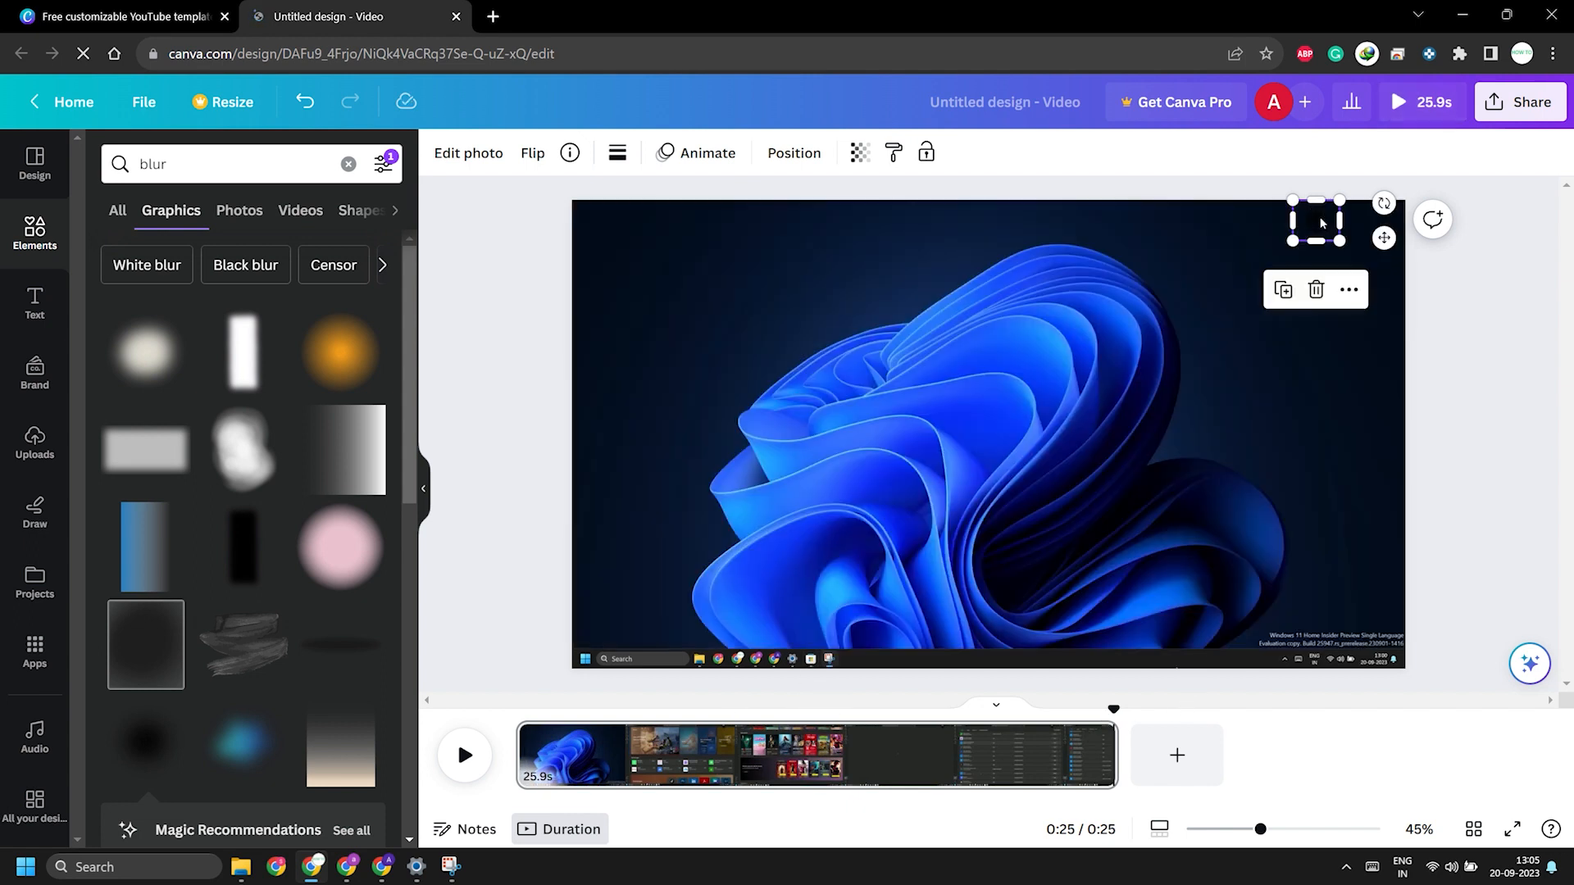
pyautogui.click(1353, 300)
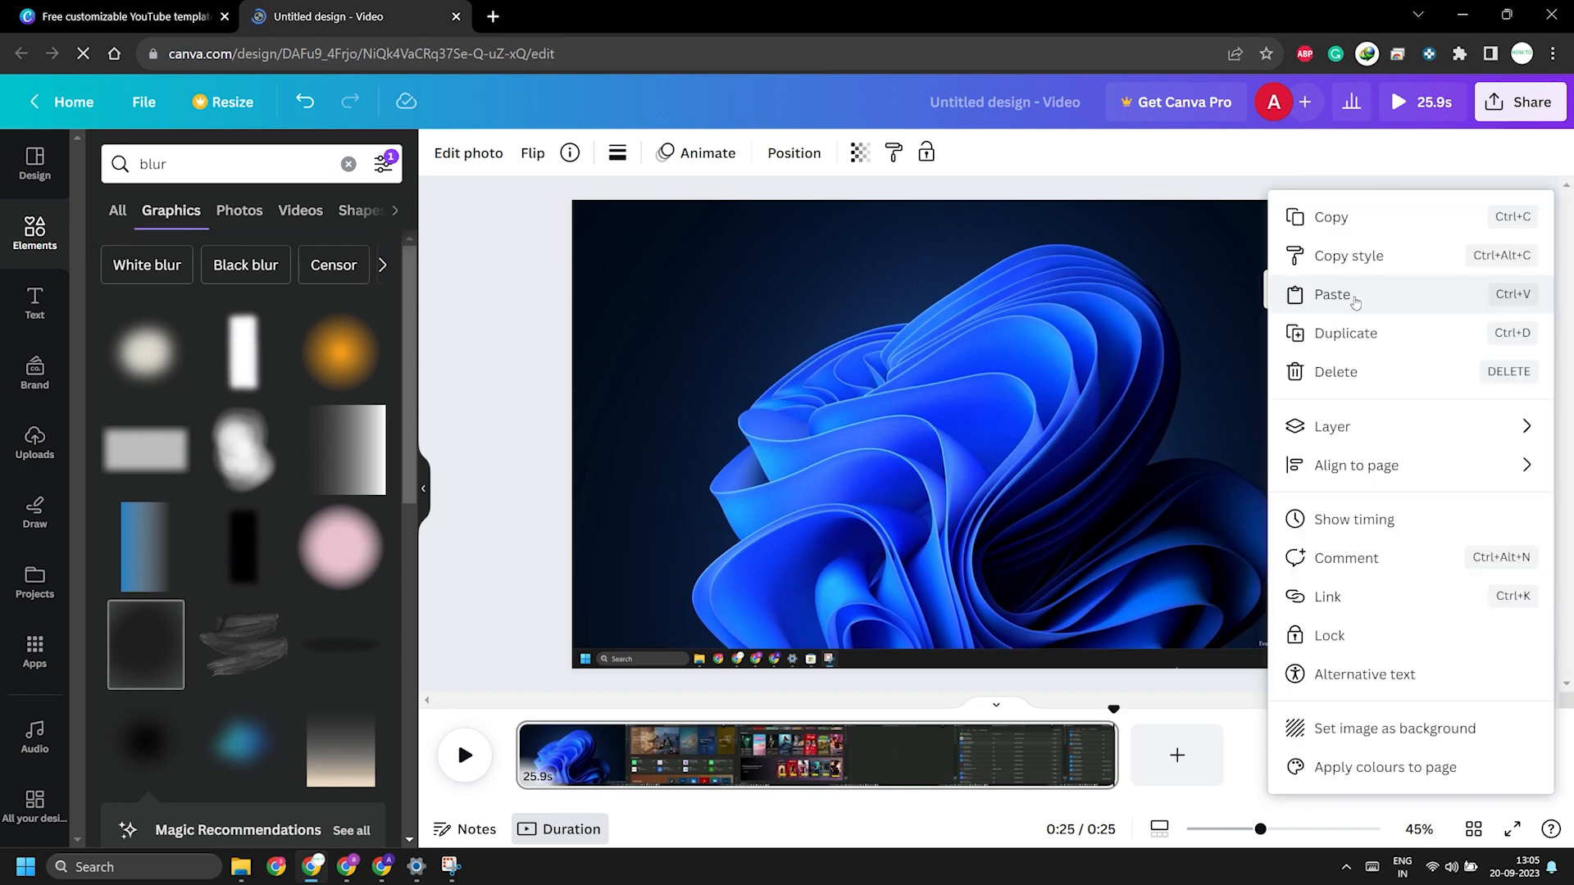
pyautogui.click(1480, 535)
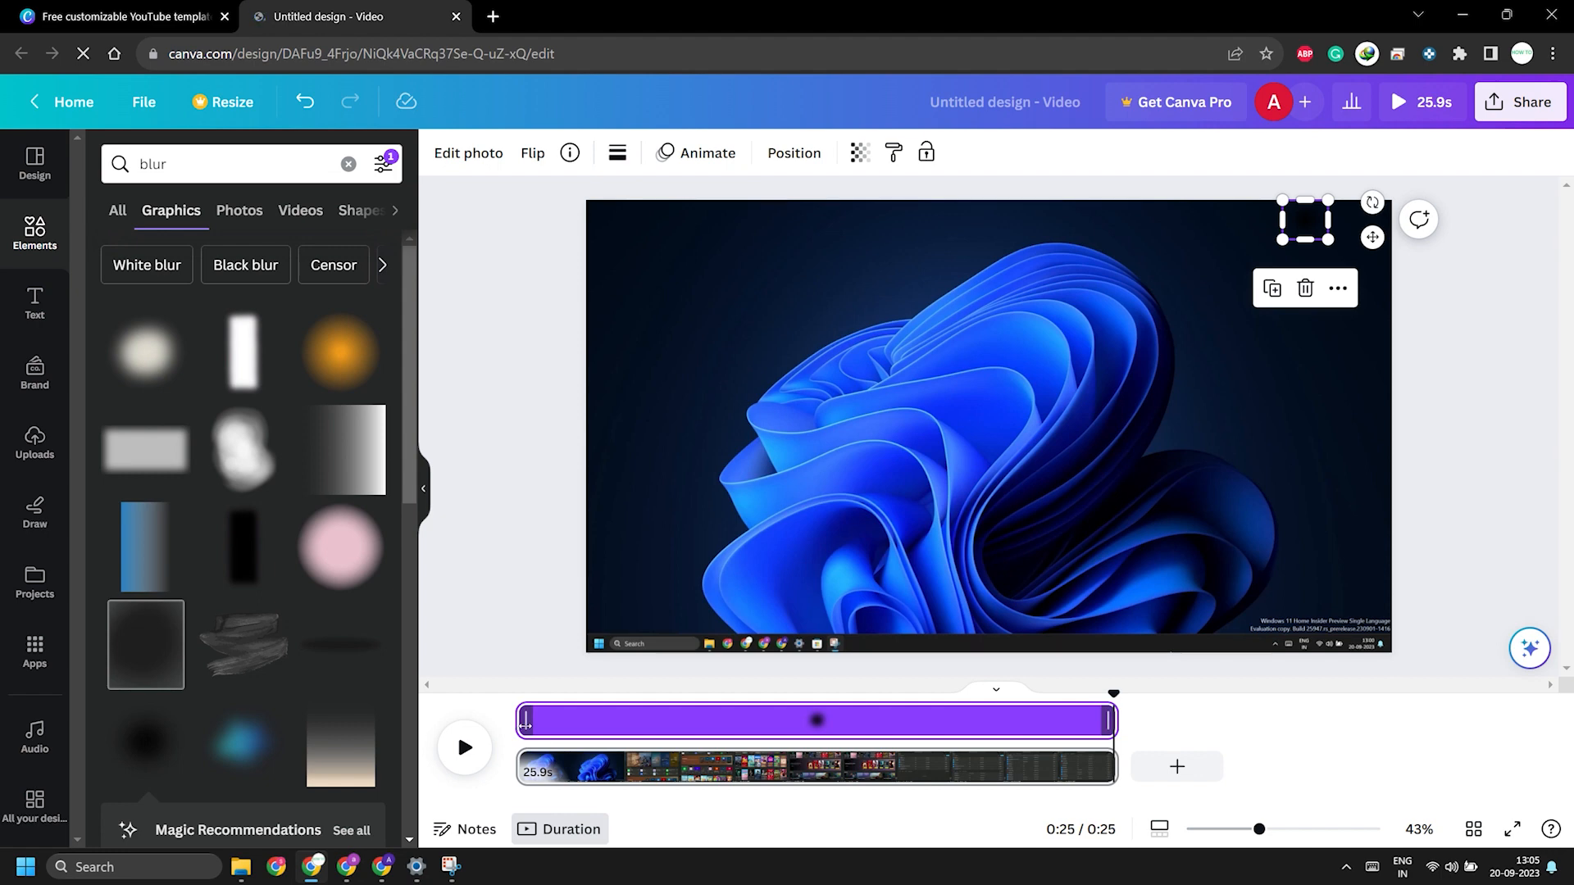
# Step: Trim the blur graphic's timing to start at about 4 seconds, where the Microsoft Store window appears, and run to the clip's end
pyautogui.moveTo(525, 725); pyautogui.dragTo(620, 729)
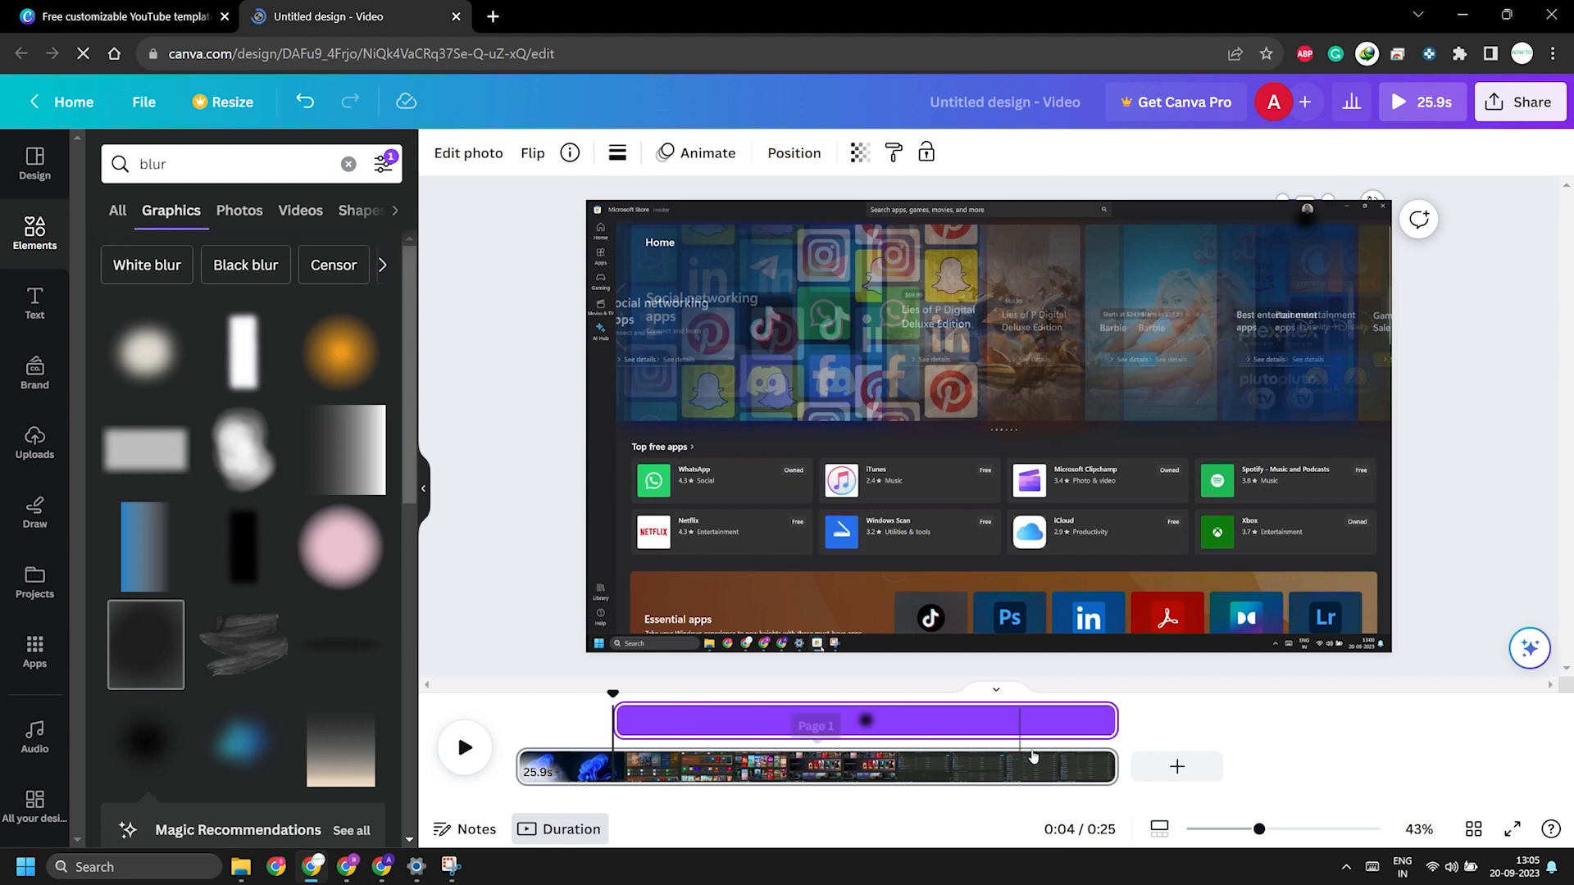
pyautogui.moveTo(1115, 724); pyautogui.dragTo(1113, 723)
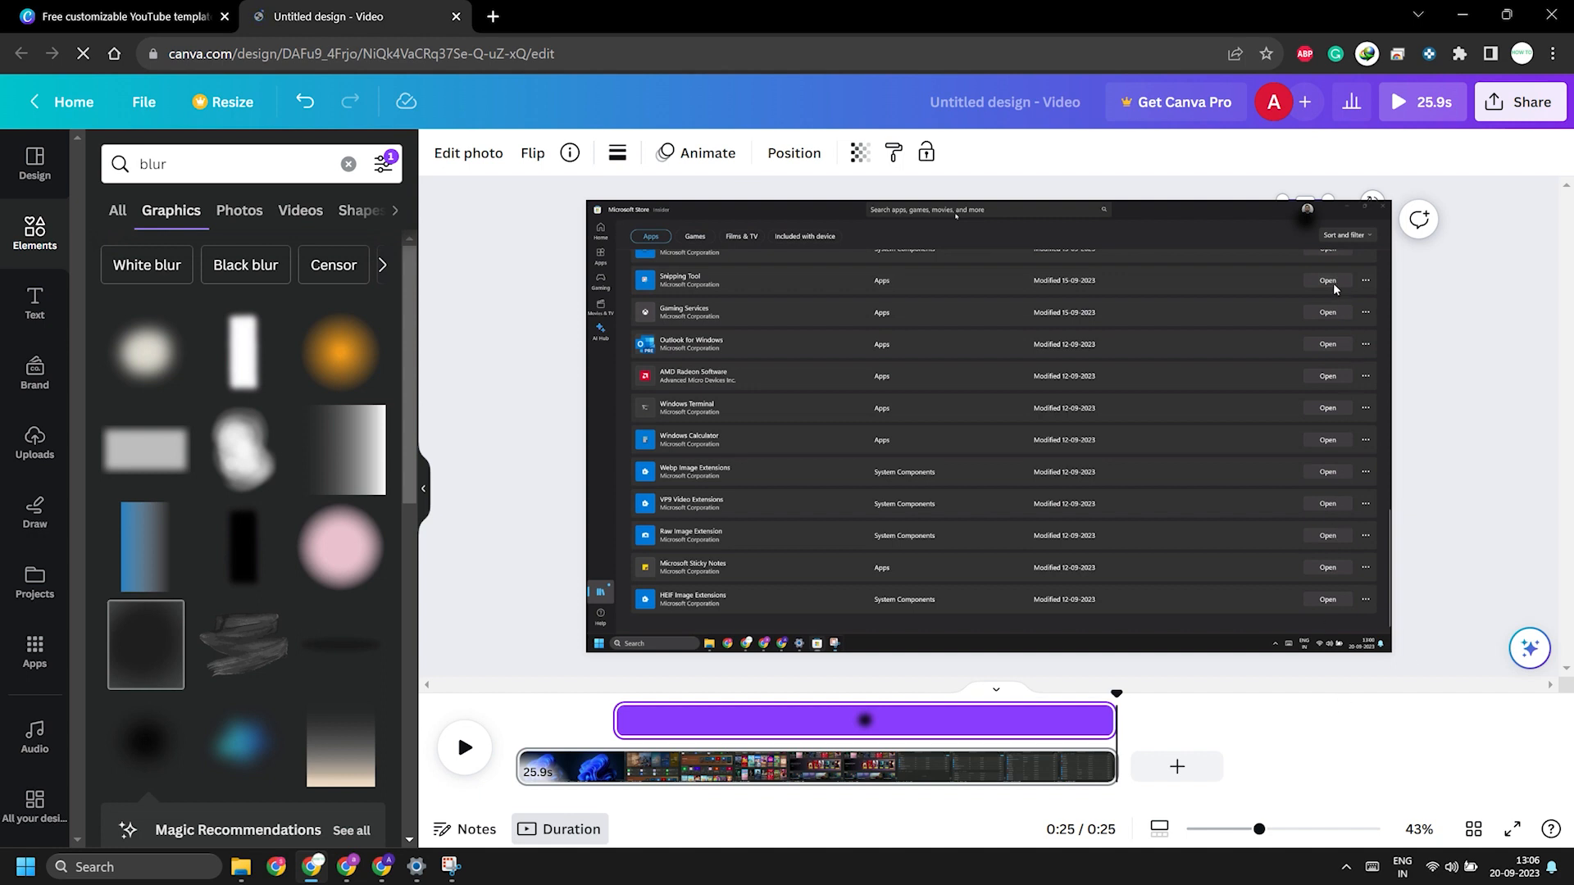
# Step: Reposition the blur graphic over the account picture, checking the placement against the frames at about 16 and 15 seconds
pyautogui.click(1313, 226)
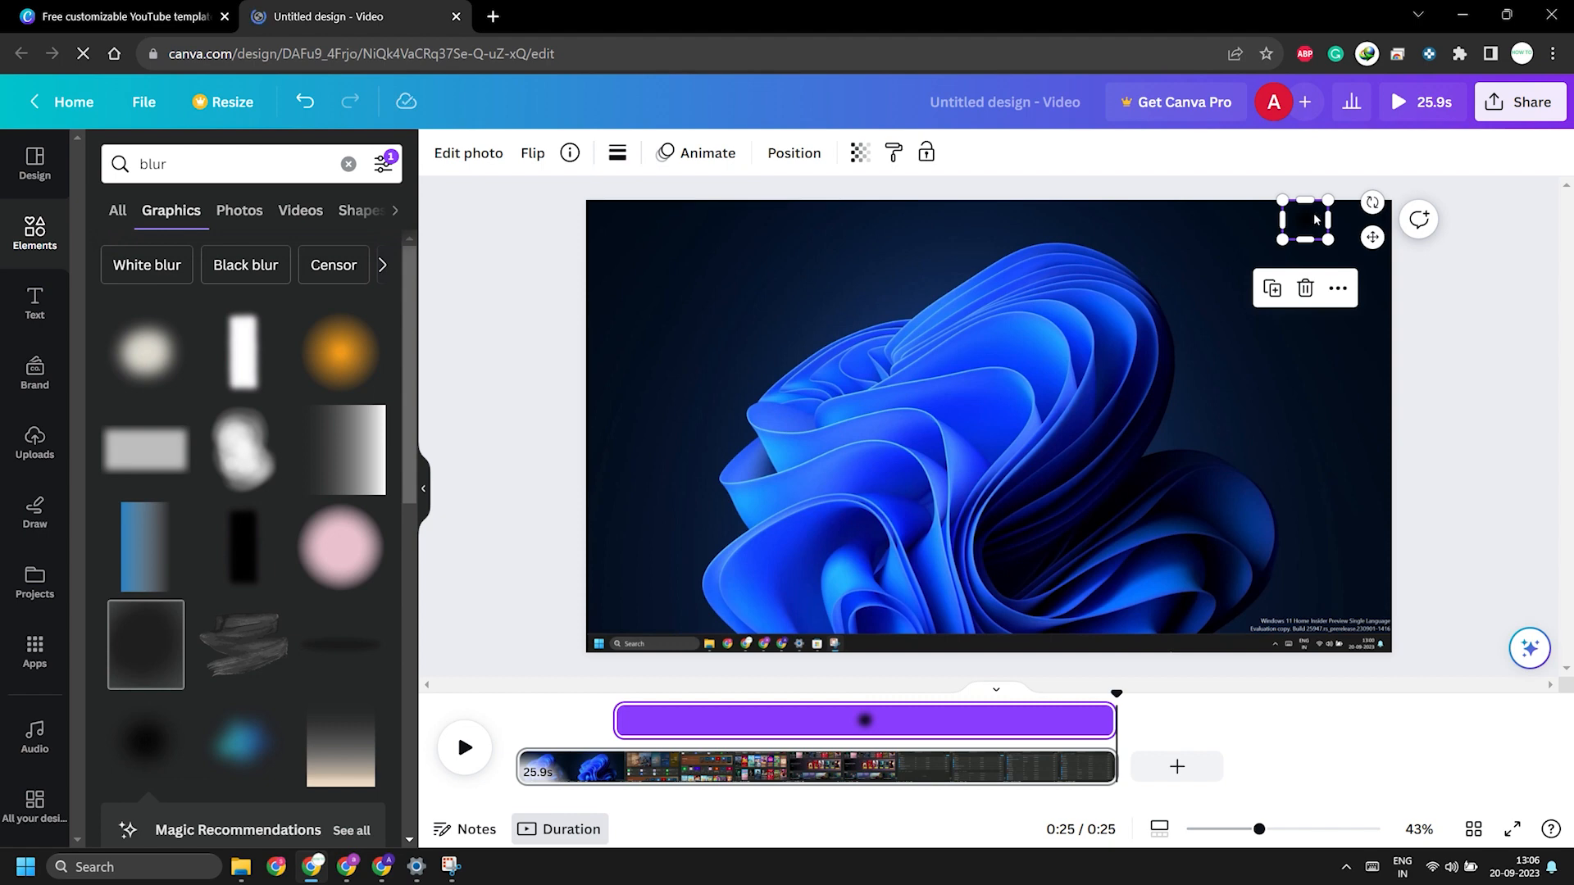
pyautogui.moveTo(1315, 219); pyautogui.dragTo(1326, 213)
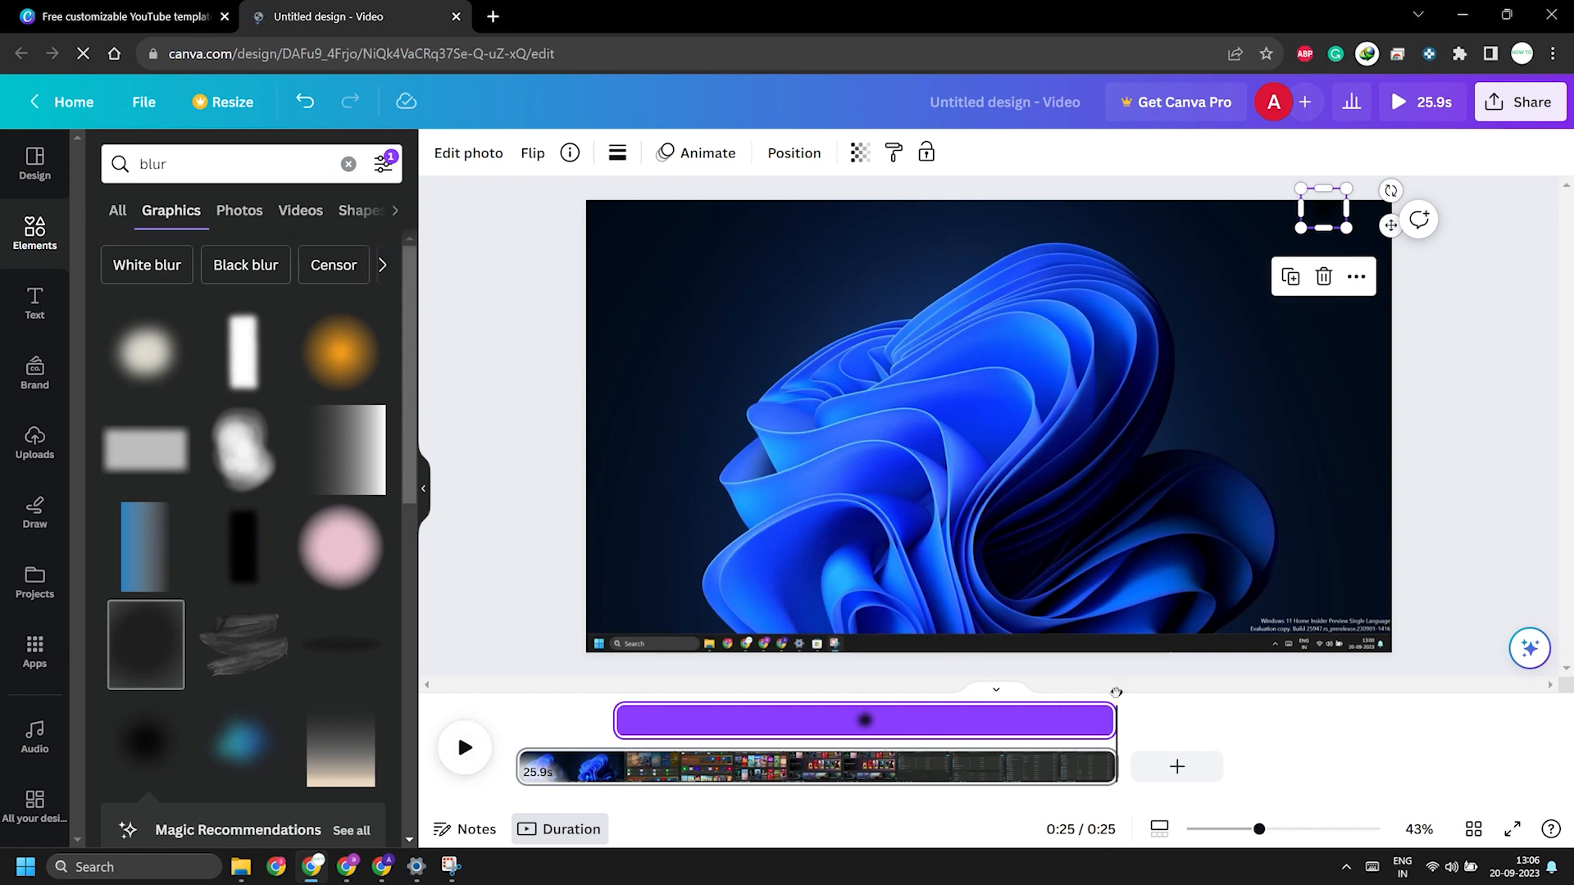
pyautogui.moveTo(1117, 693); pyautogui.dragTo(902, 702)
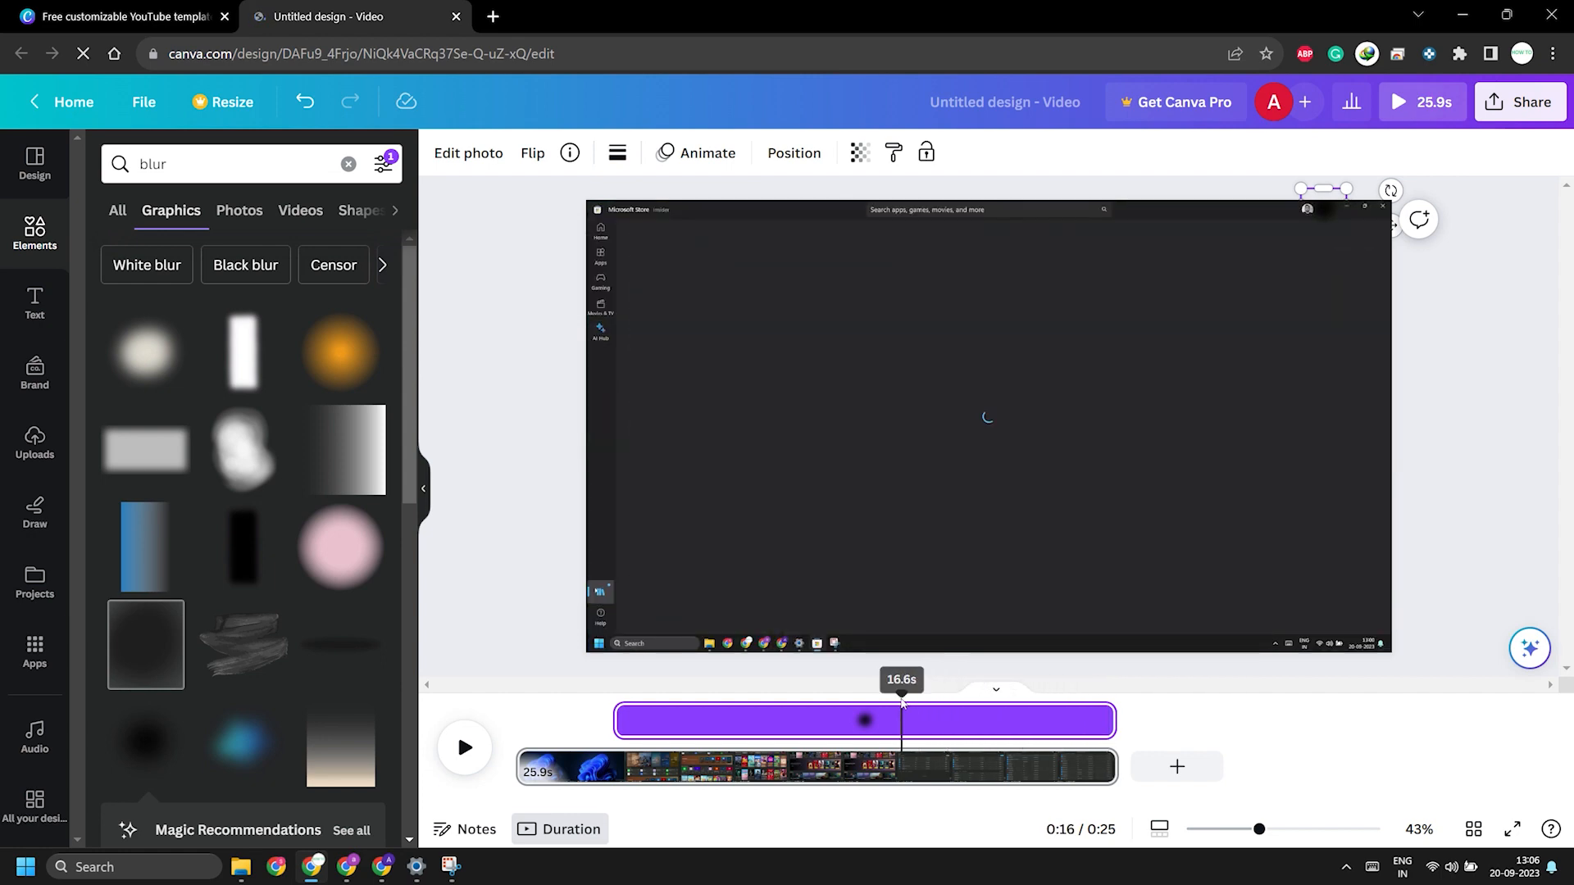
pyautogui.moveTo(1325, 204); pyautogui.dragTo(1309, 201)
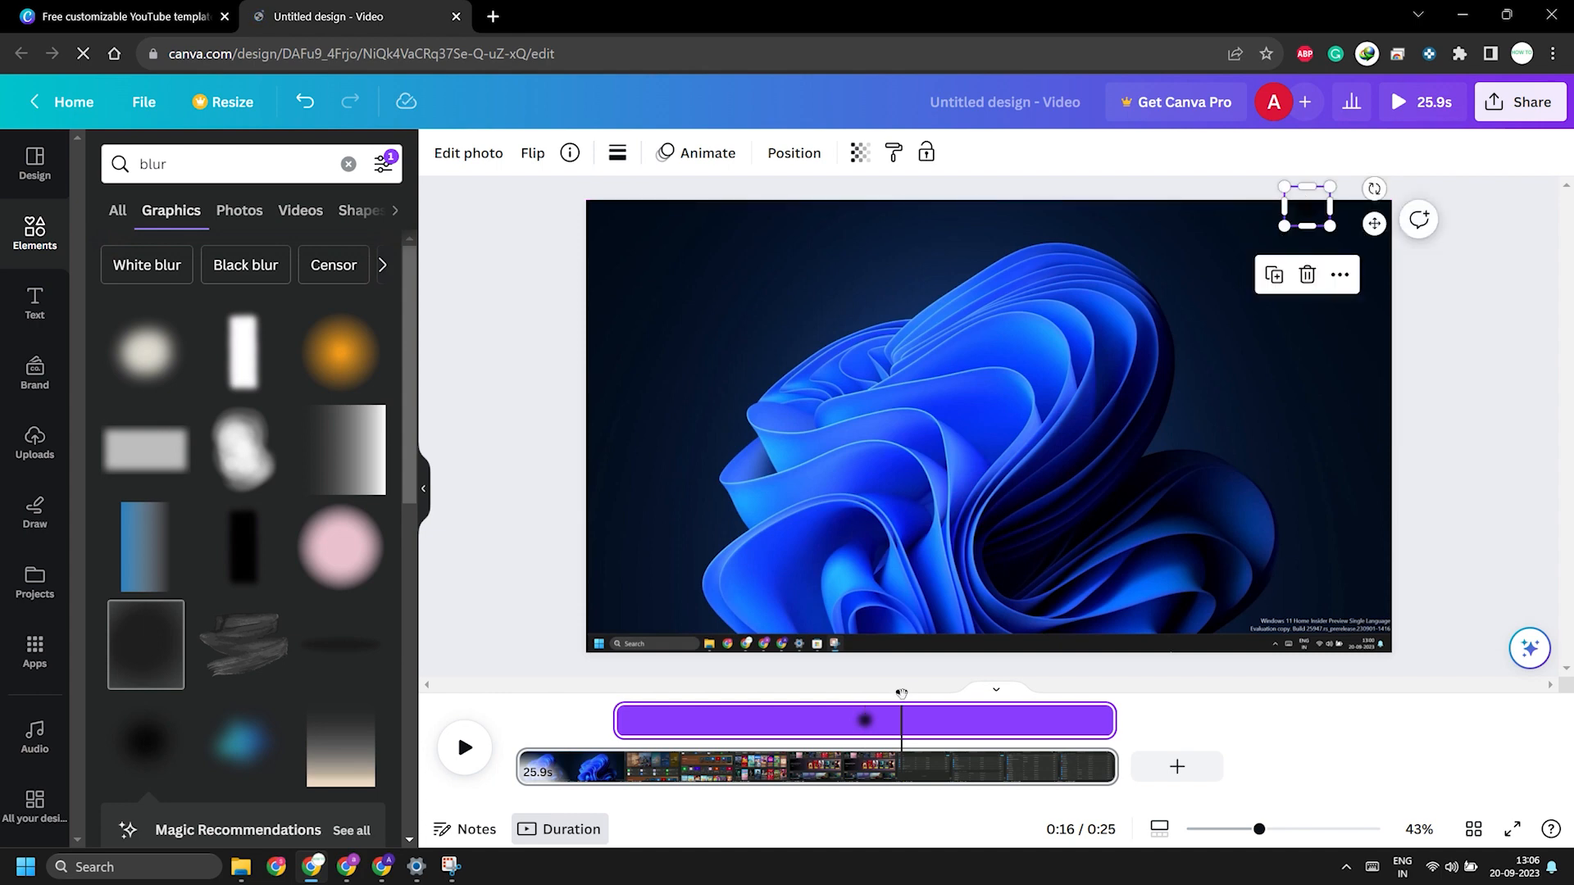
pyautogui.moveTo(902, 694); pyautogui.dragTo(871, 703)
pyautogui.click(1314, 197)
pyautogui.moveTo(1312, 205); pyautogui.dragTo(1305, 211)
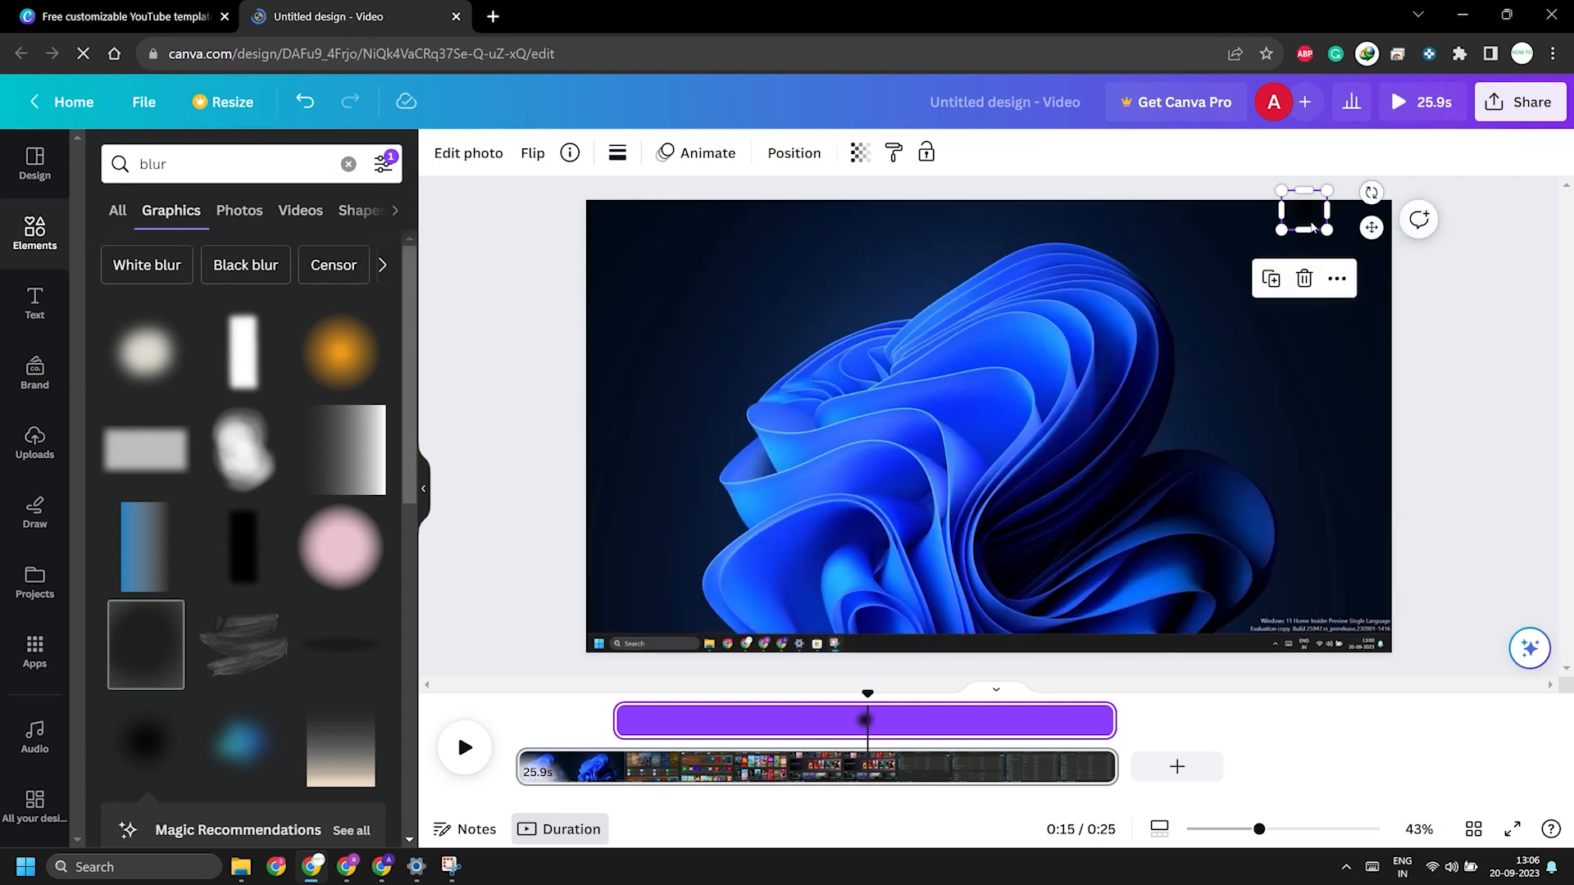
# Step: Check the blur at about 4 seconds and nudge it slightly right to centre it on the account picture
pyautogui.click(617, 750)
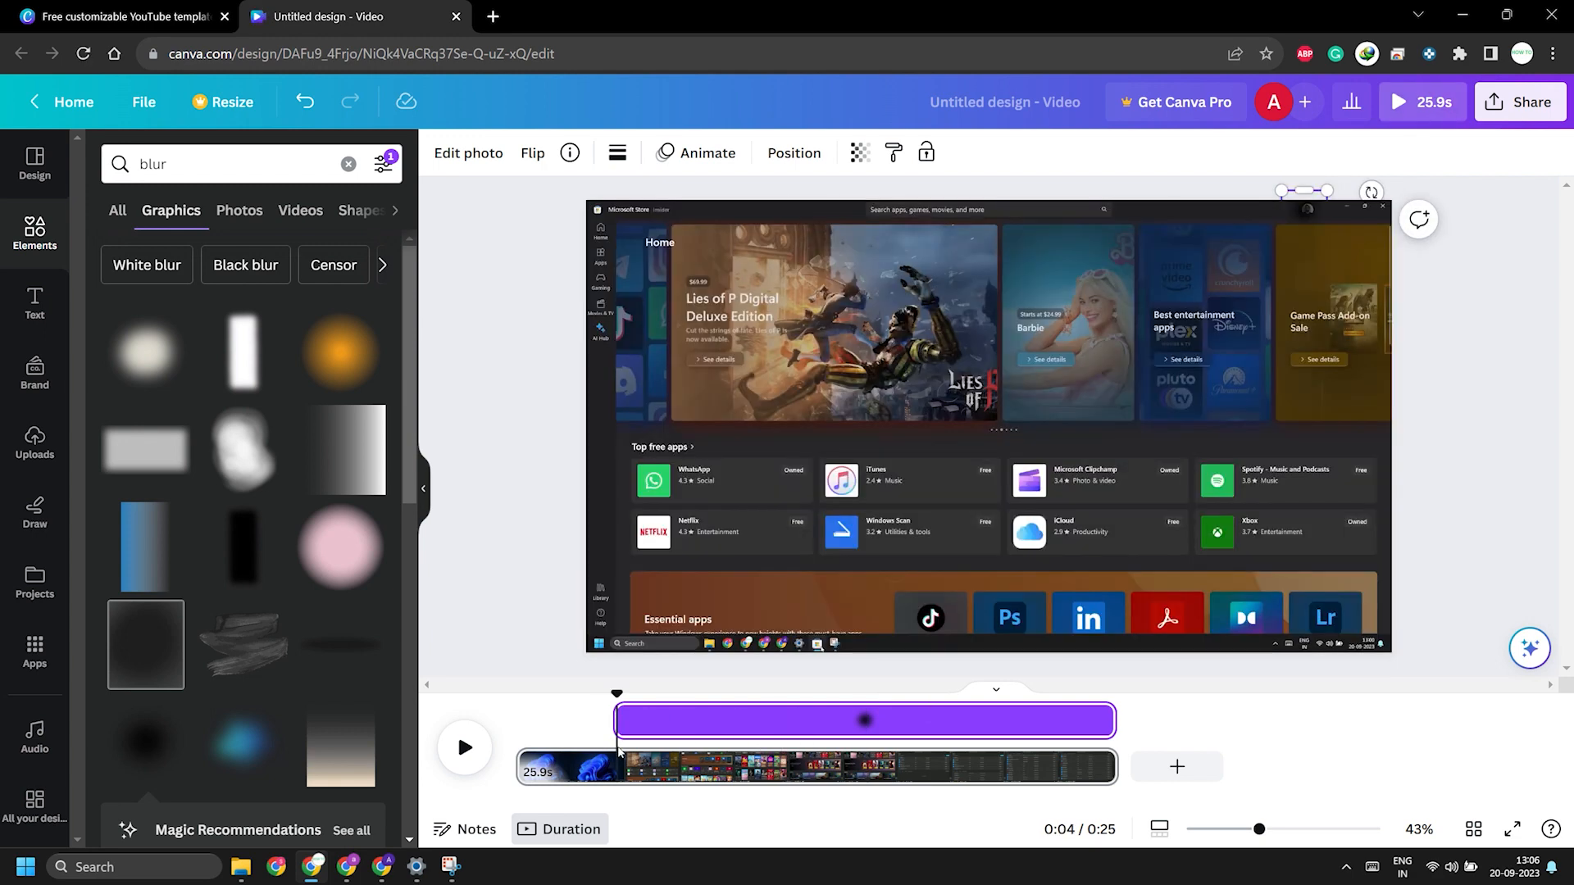
pyautogui.click(1313, 207)
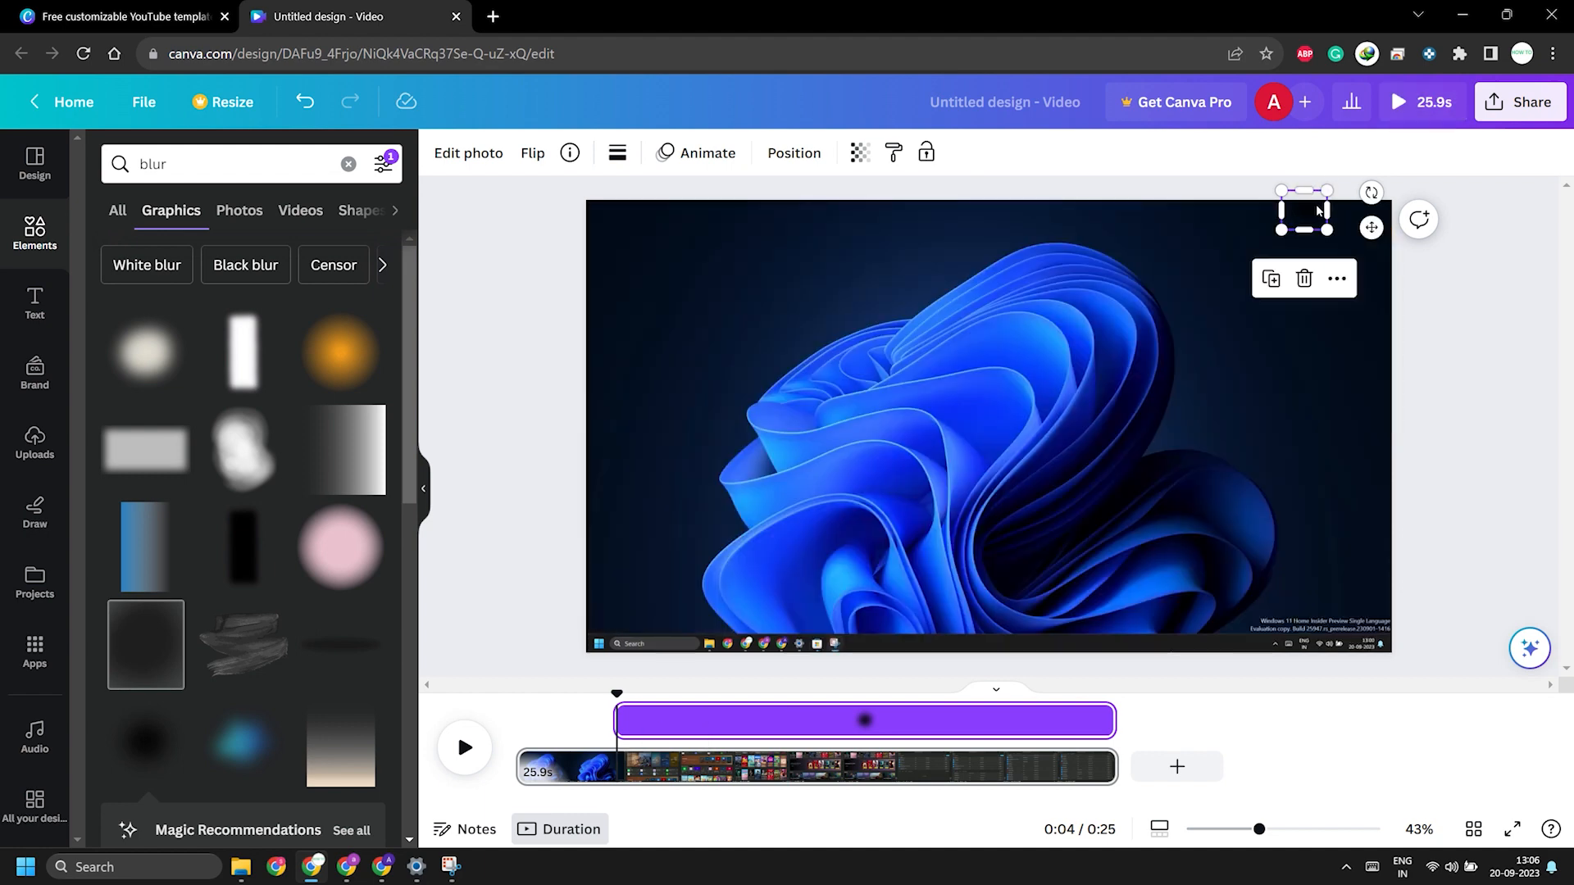
pyautogui.press('Escape')
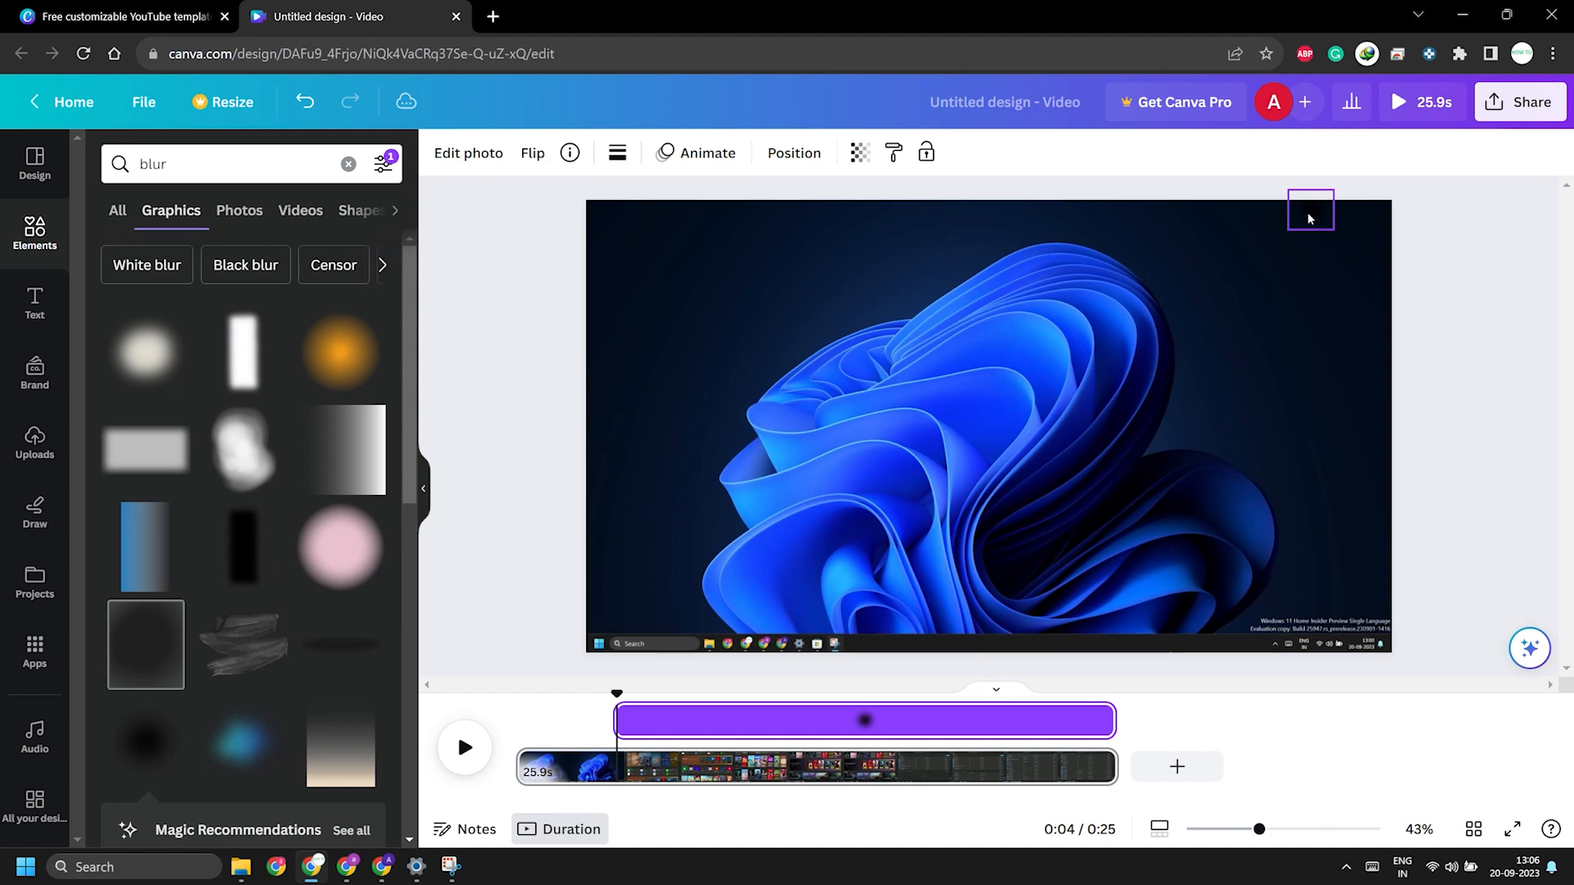
pyautogui.click(1310, 218)
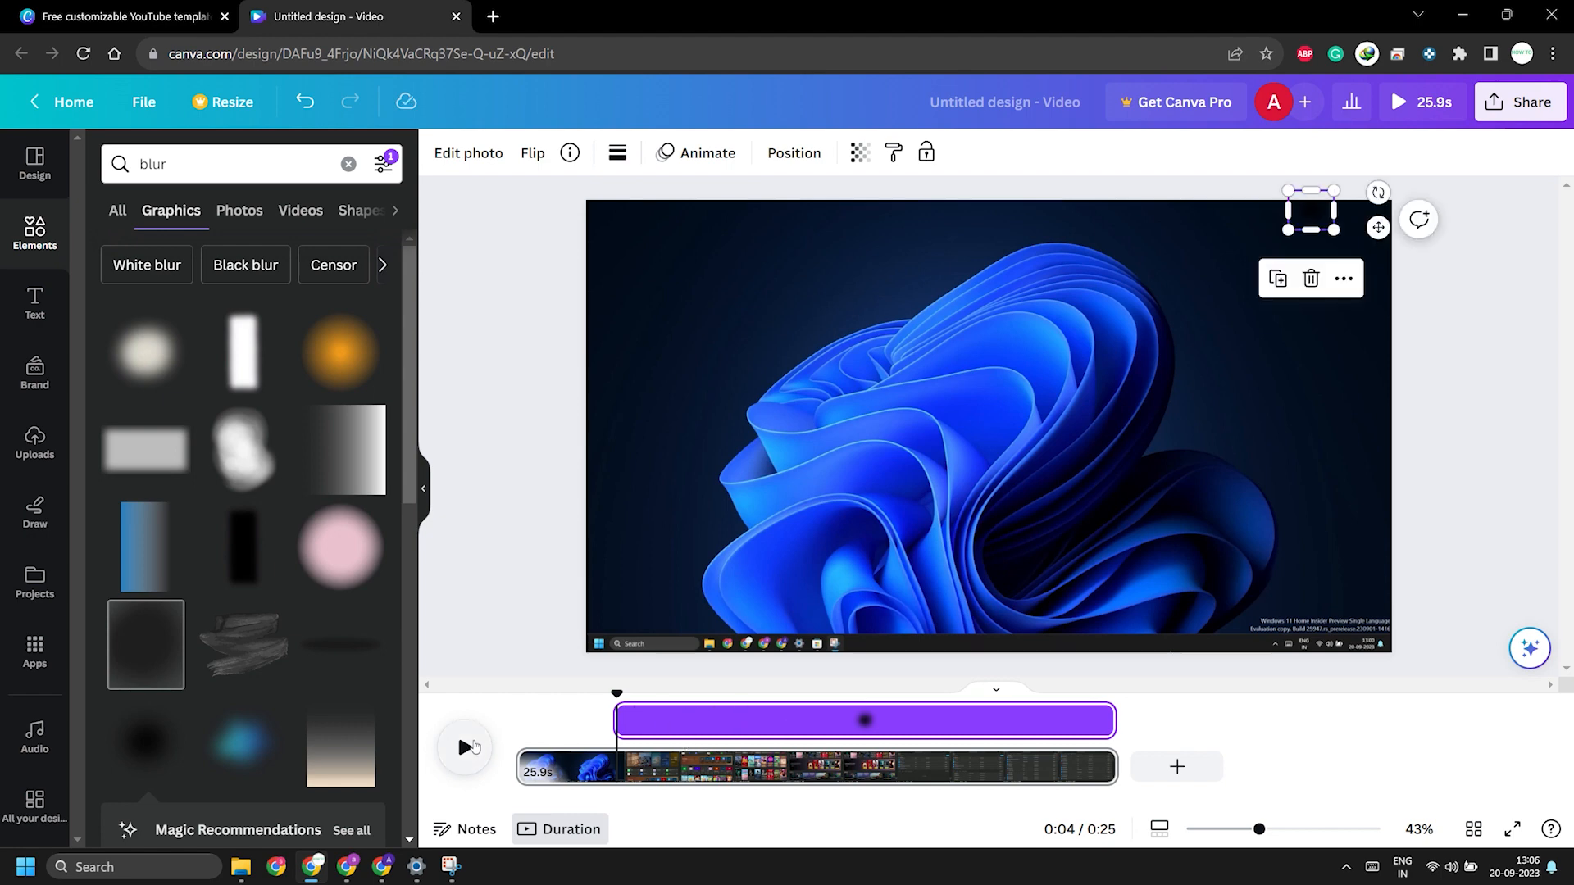
# Step: Play the video from about 4 seconds and enlarge the blur graphic slightly to the left, upward and downward to cover the account picture
pyautogui.click(465, 747)
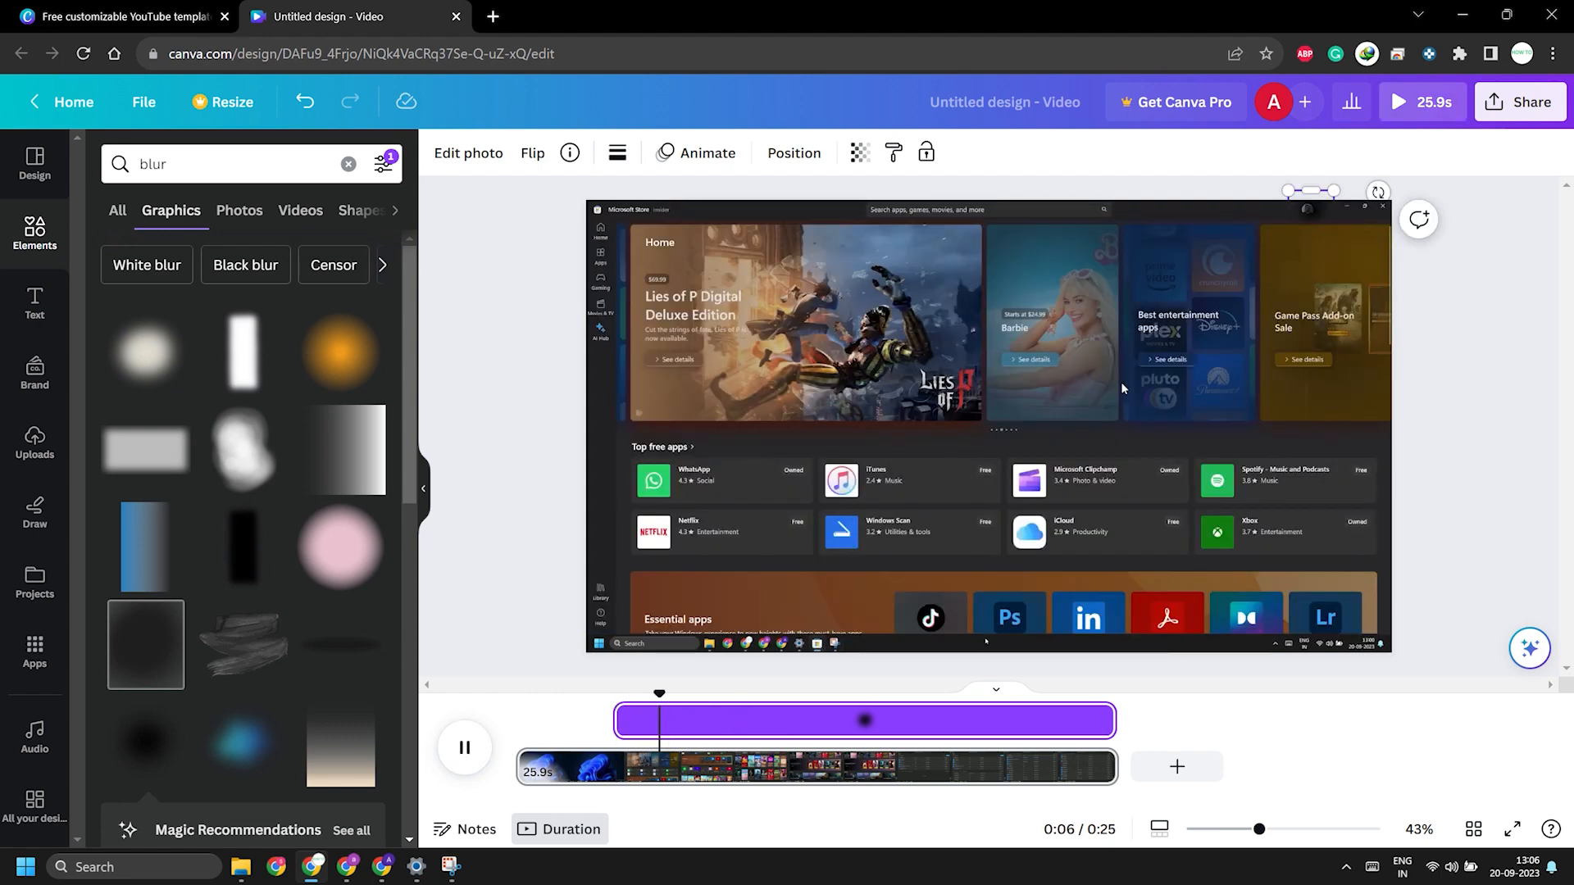
pyautogui.click(1289, 221)
pyautogui.moveTo(1285, 235); pyautogui.dragTo(1278, 233)
pyautogui.click(465, 746)
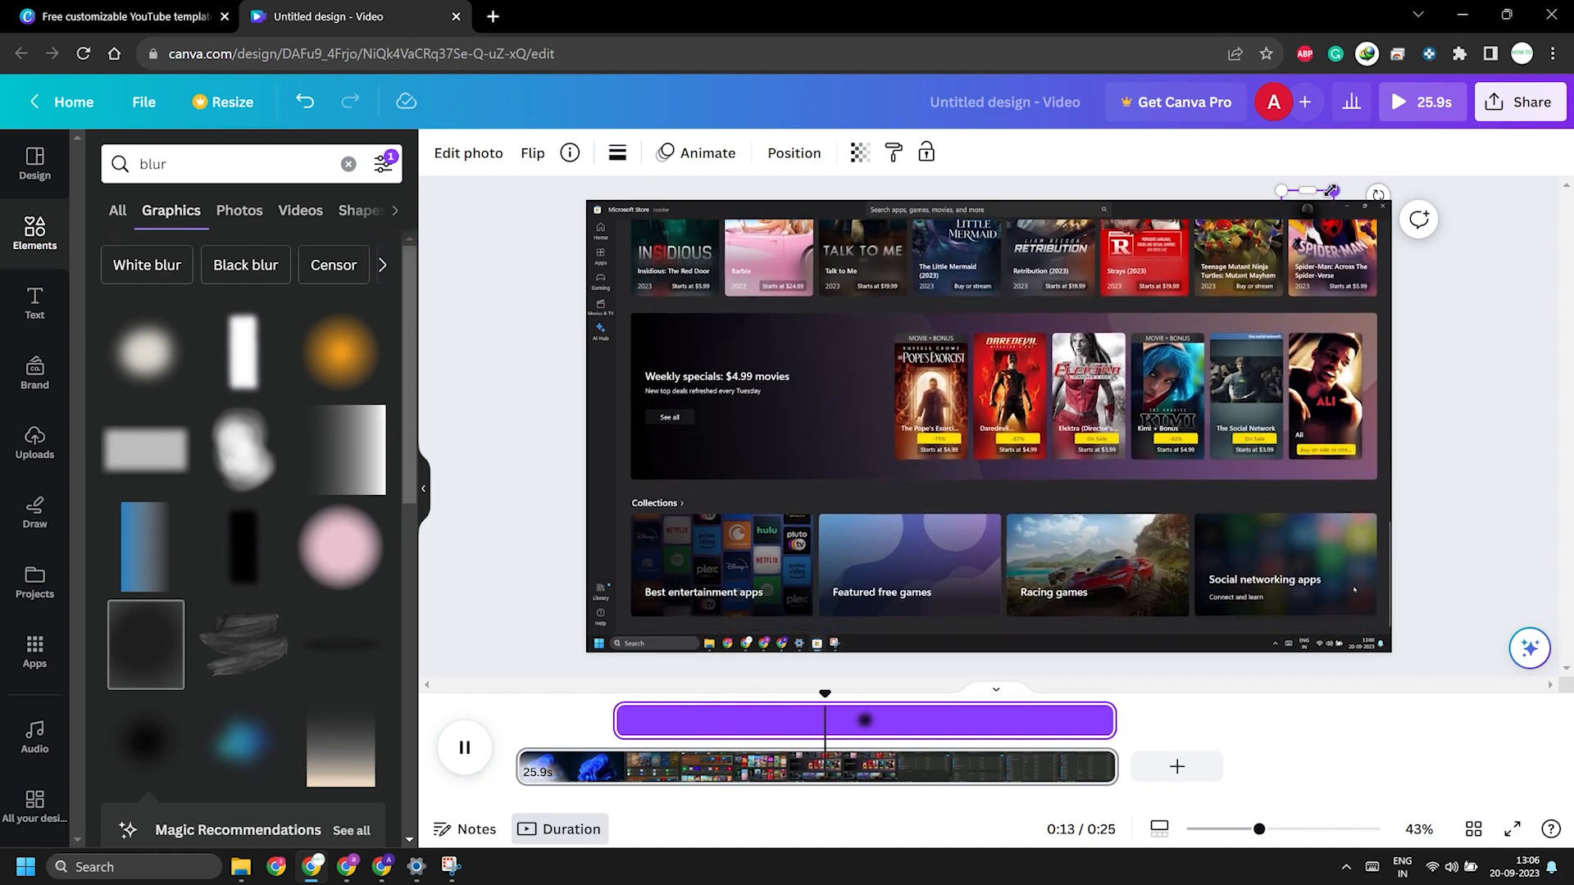
pyautogui.moveTo(1282, 190); pyautogui.dragTo(1275, 185)
pyautogui.press('space')
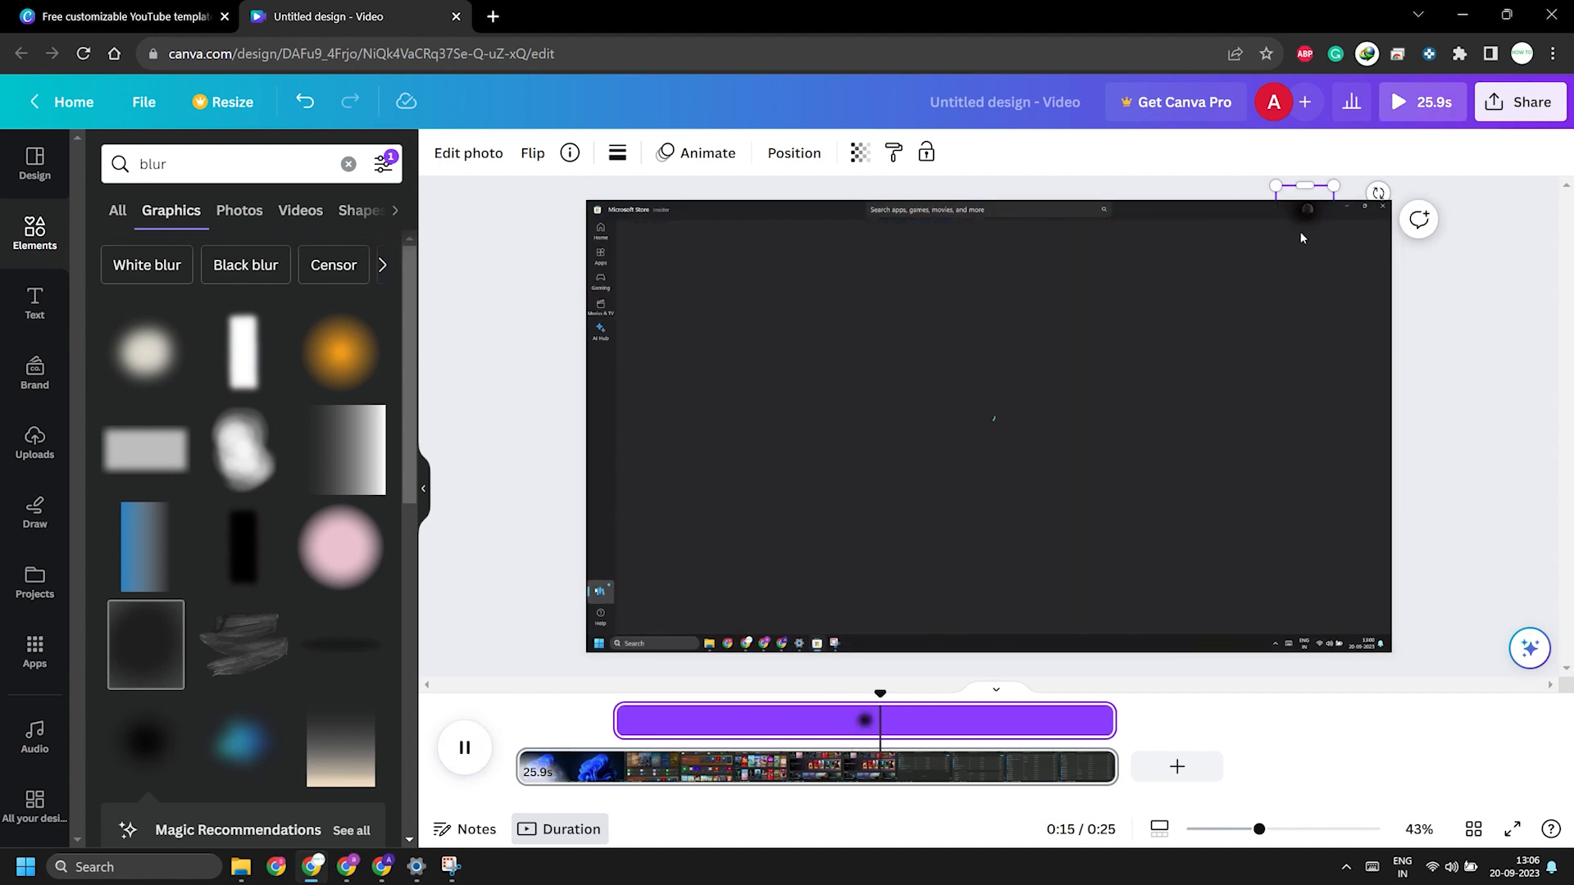
# Step: Widen the blur graphic to the right, check it in playback and shift it slightly up and left over the account picture
pyautogui.click(1311, 211)
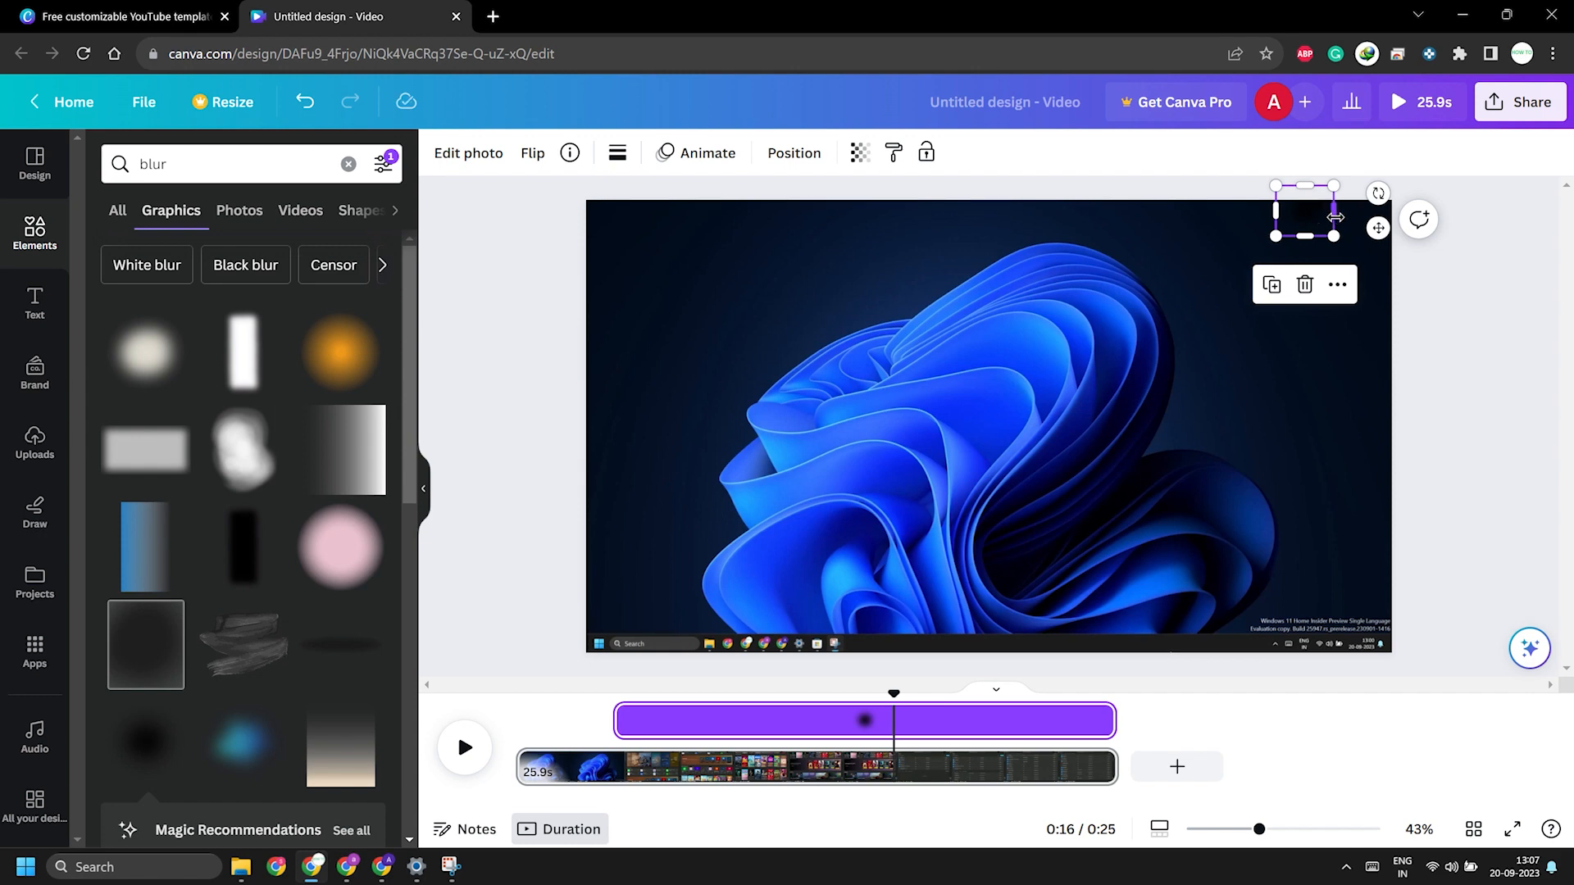
pyautogui.moveTo(1336, 217); pyautogui.dragTo(1343, 223)
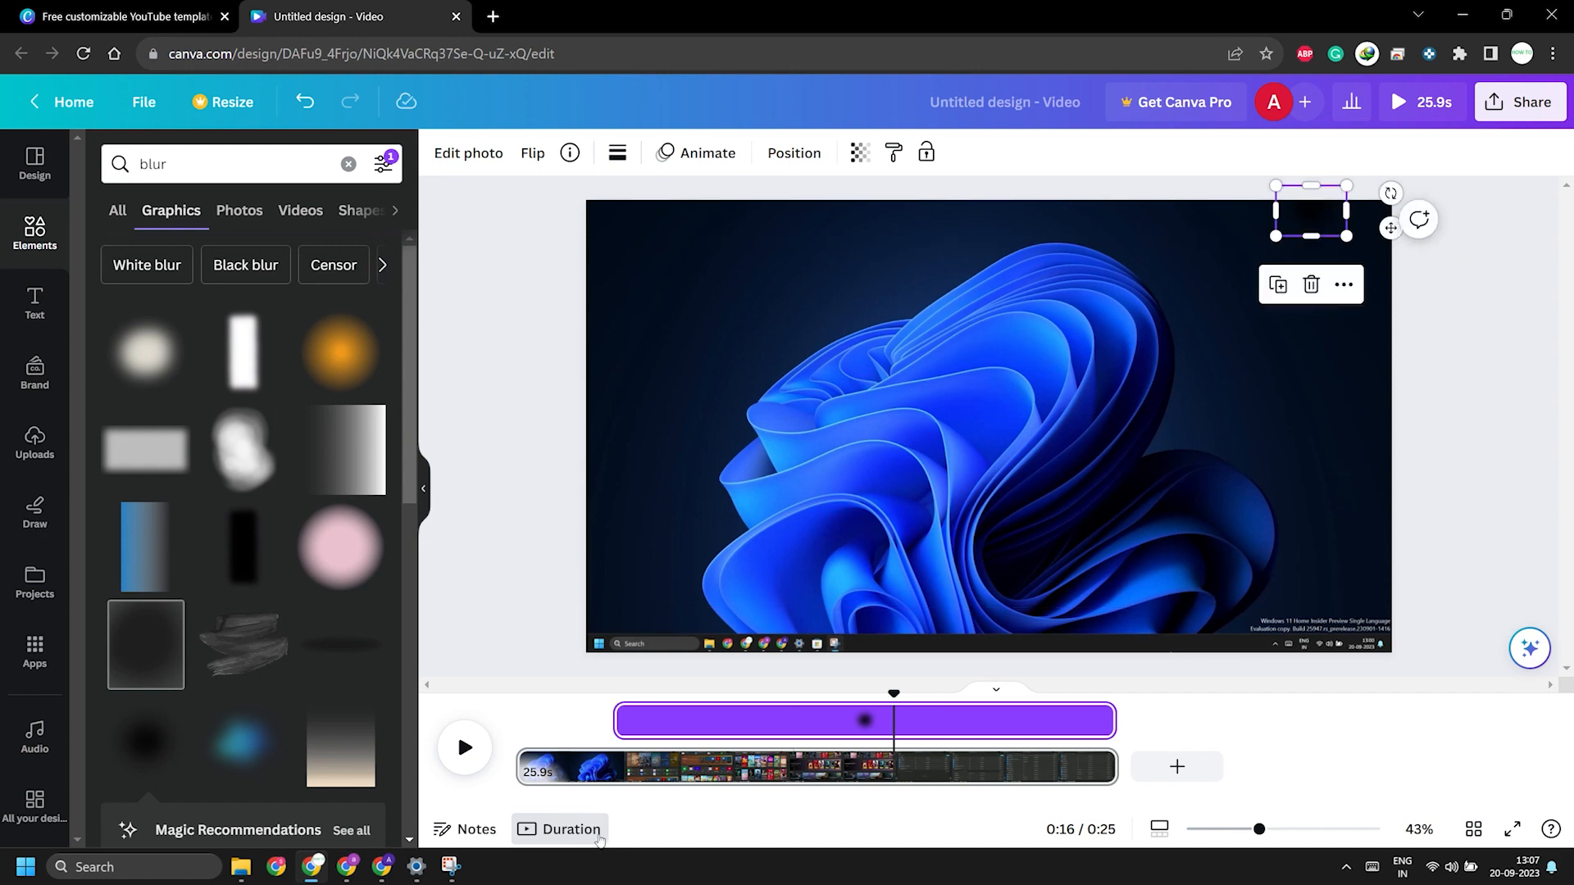
pyautogui.click(464, 747)
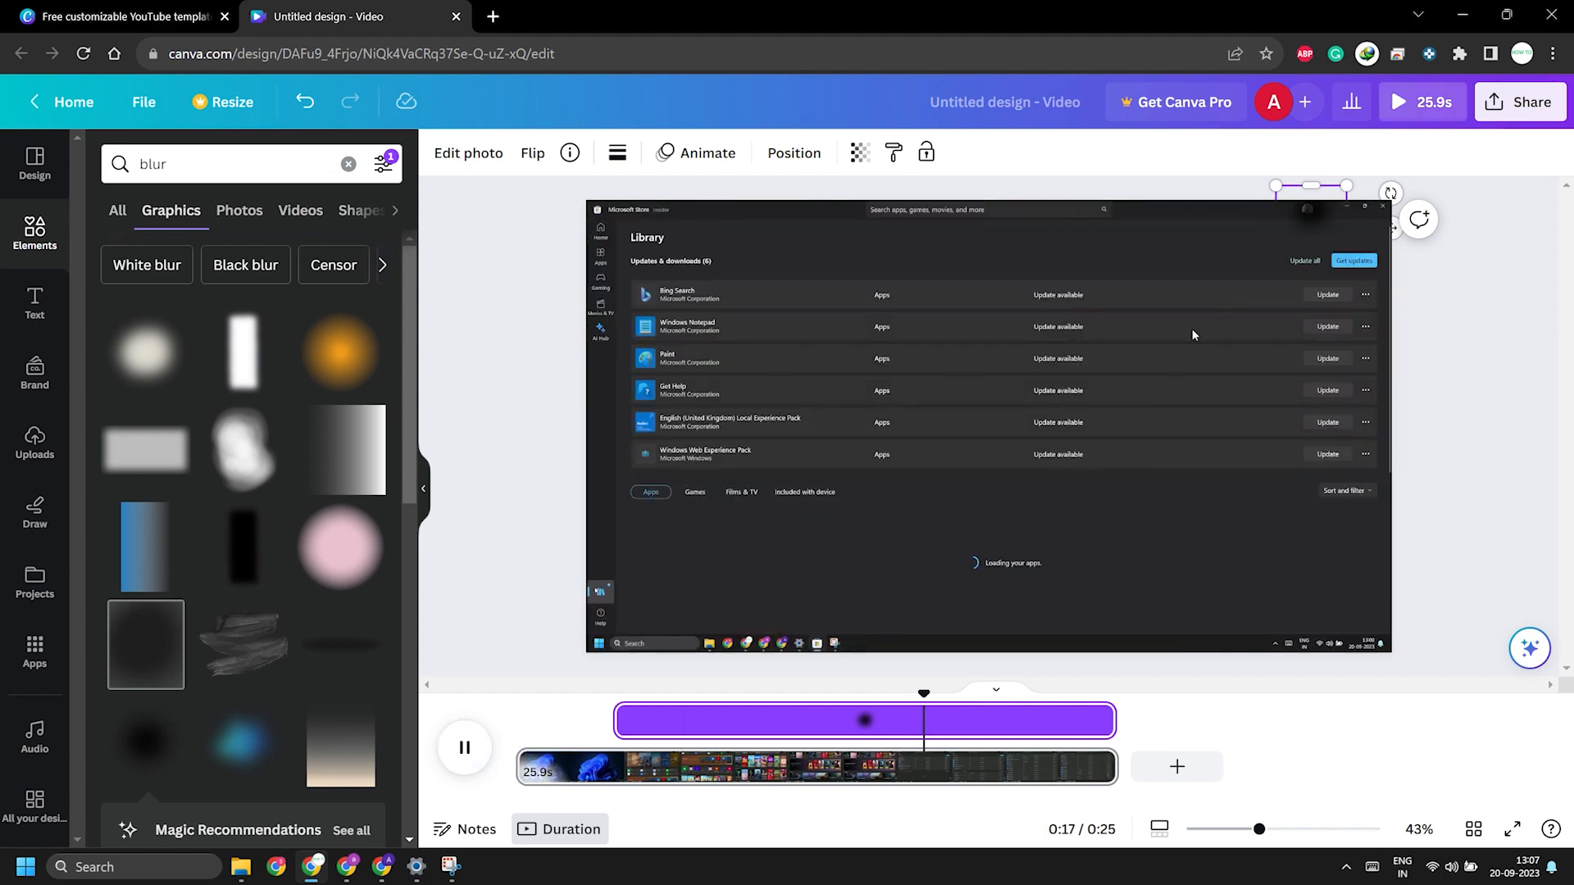
pyautogui.click(1315, 220)
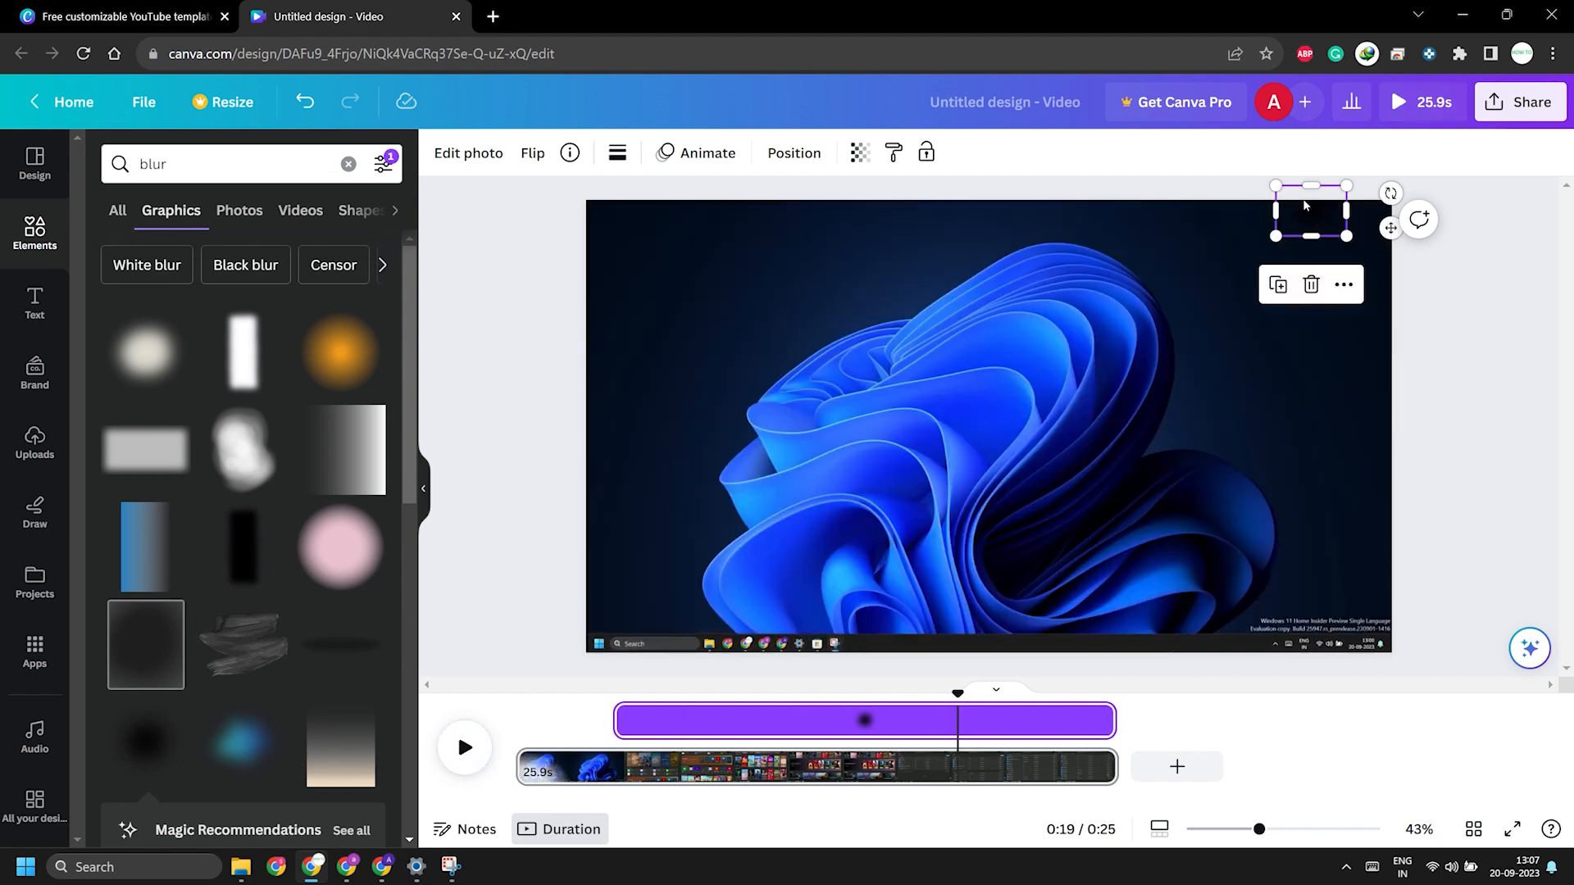
pyautogui.moveTo(1310, 213); pyautogui.dragTo(1303, 209)
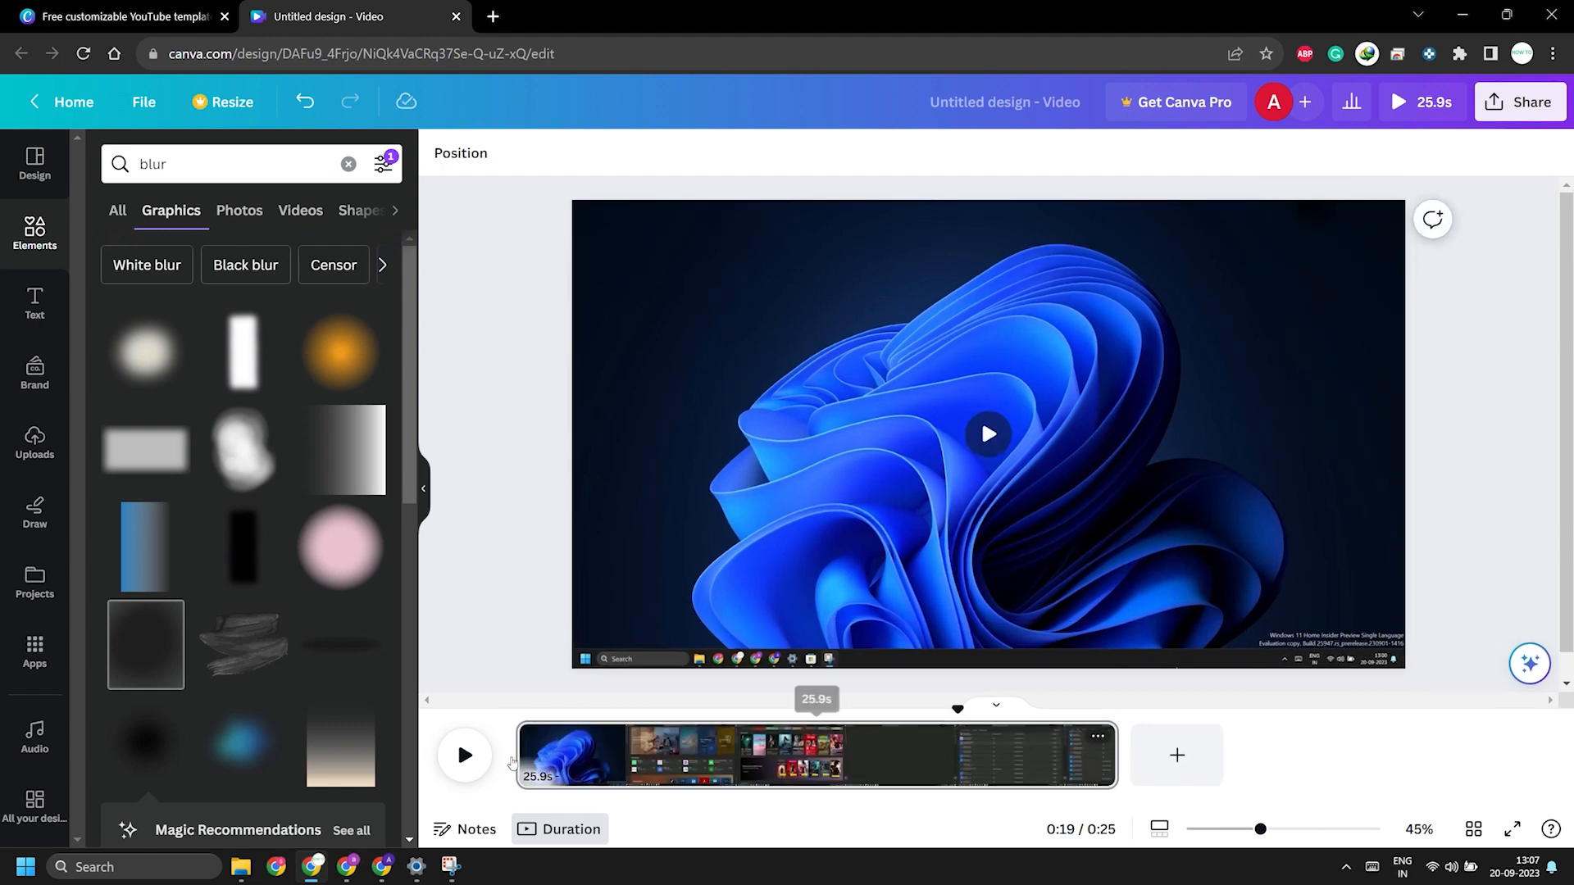
# Step: Play the video to the end, then return the playhead to about 6 seconds to check the blur's coverage
pyautogui.click(464, 748)
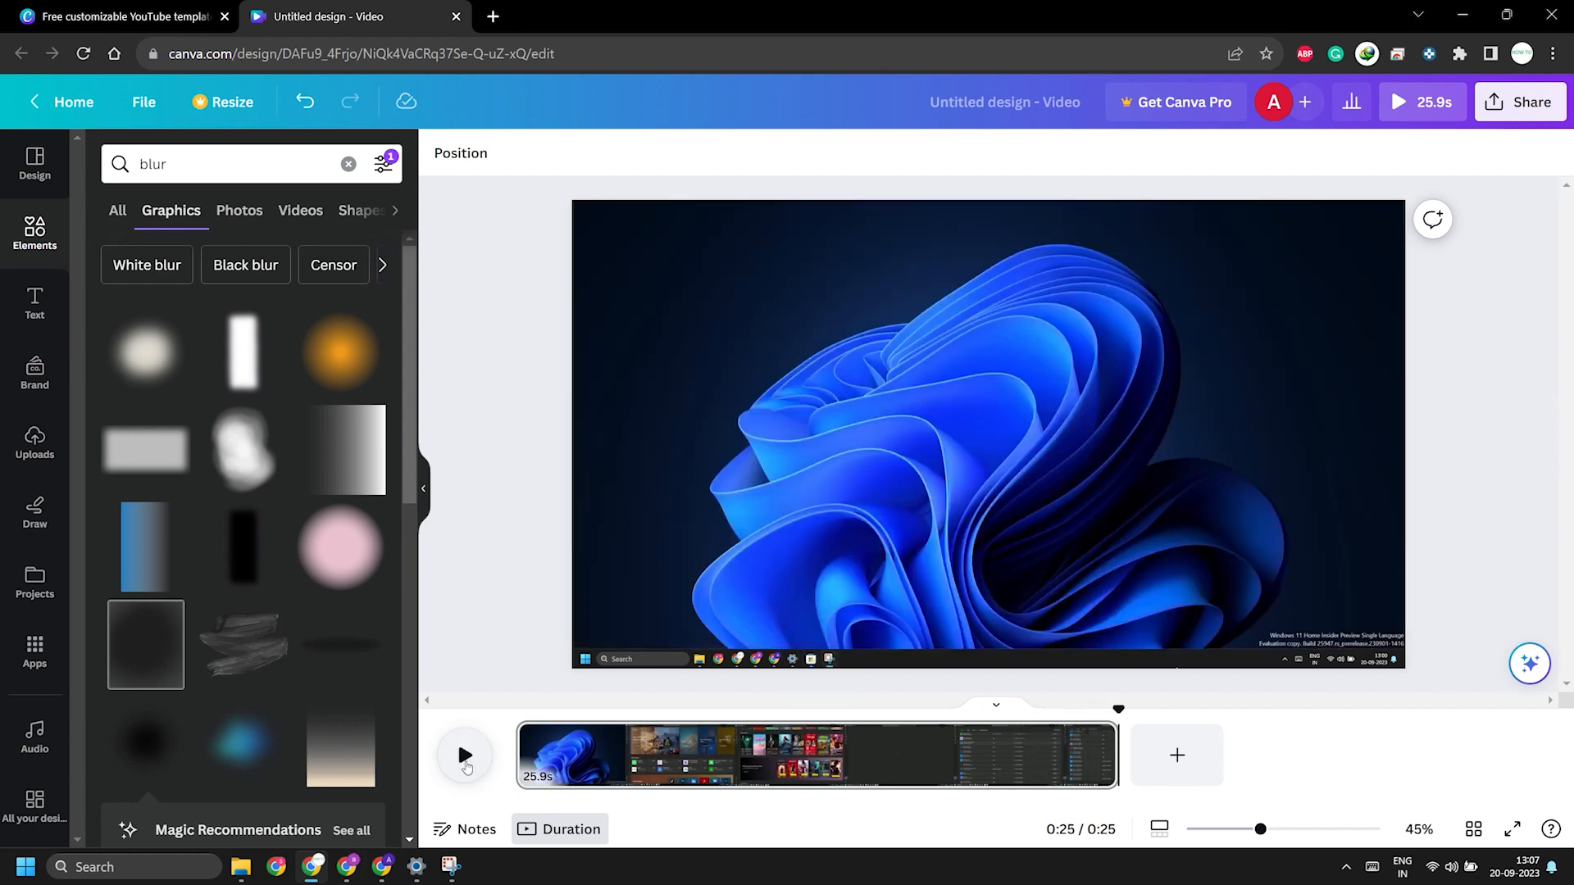
pyautogui.click(634, 741)
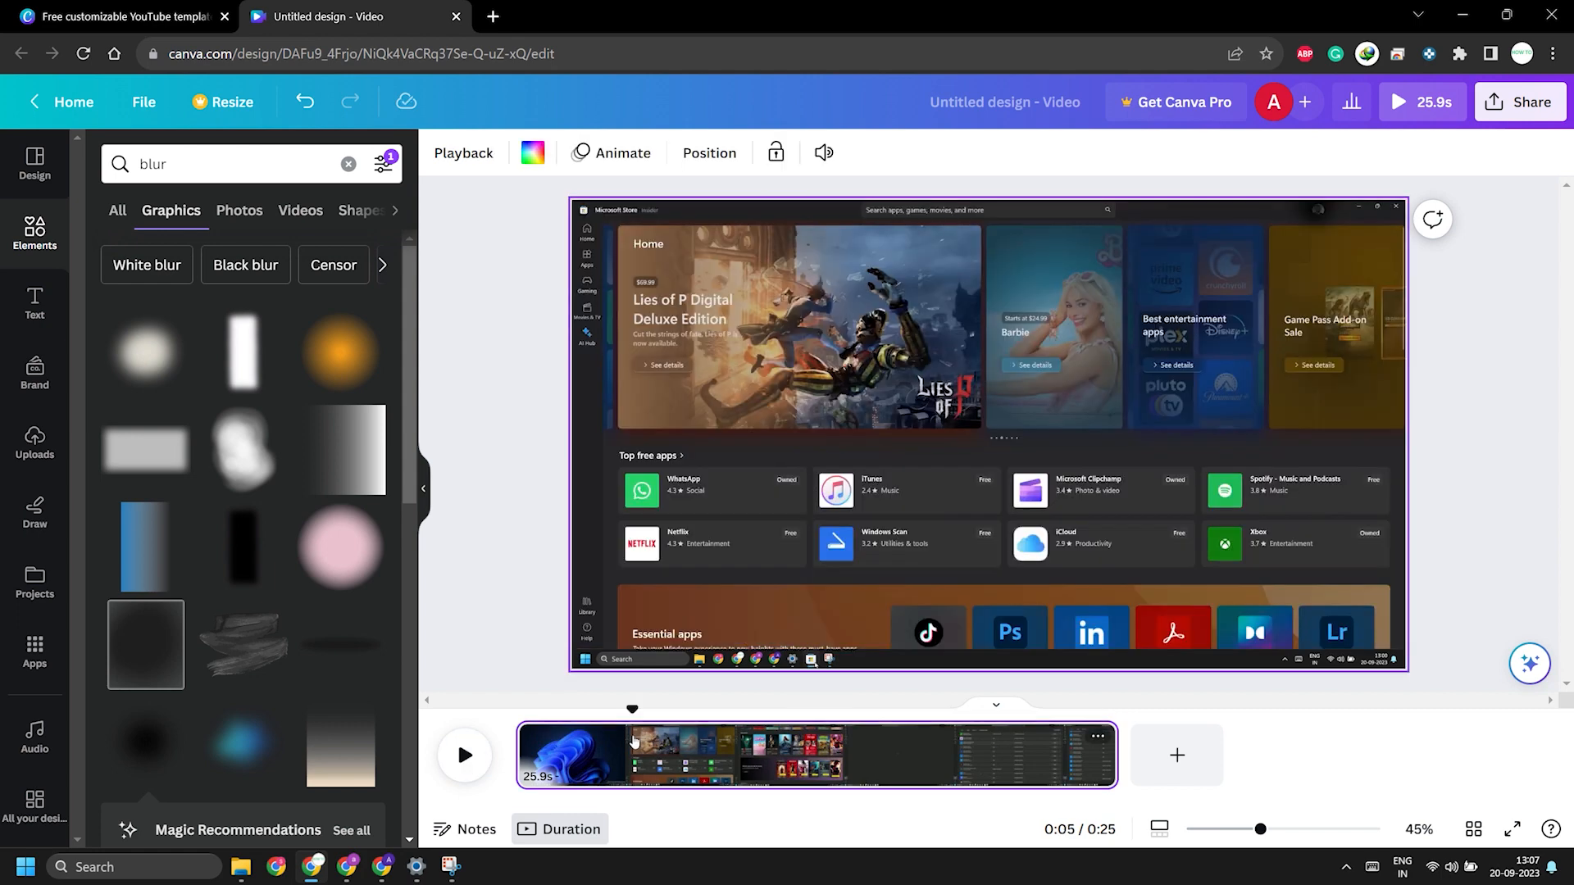
pyautogui.moveTo(632, 710)
pyautogui.mouseDown()
pyautogui.moveTo(520, 710)
pyautogui.moveTo(657, 712)
pyautogui.mouseUp()
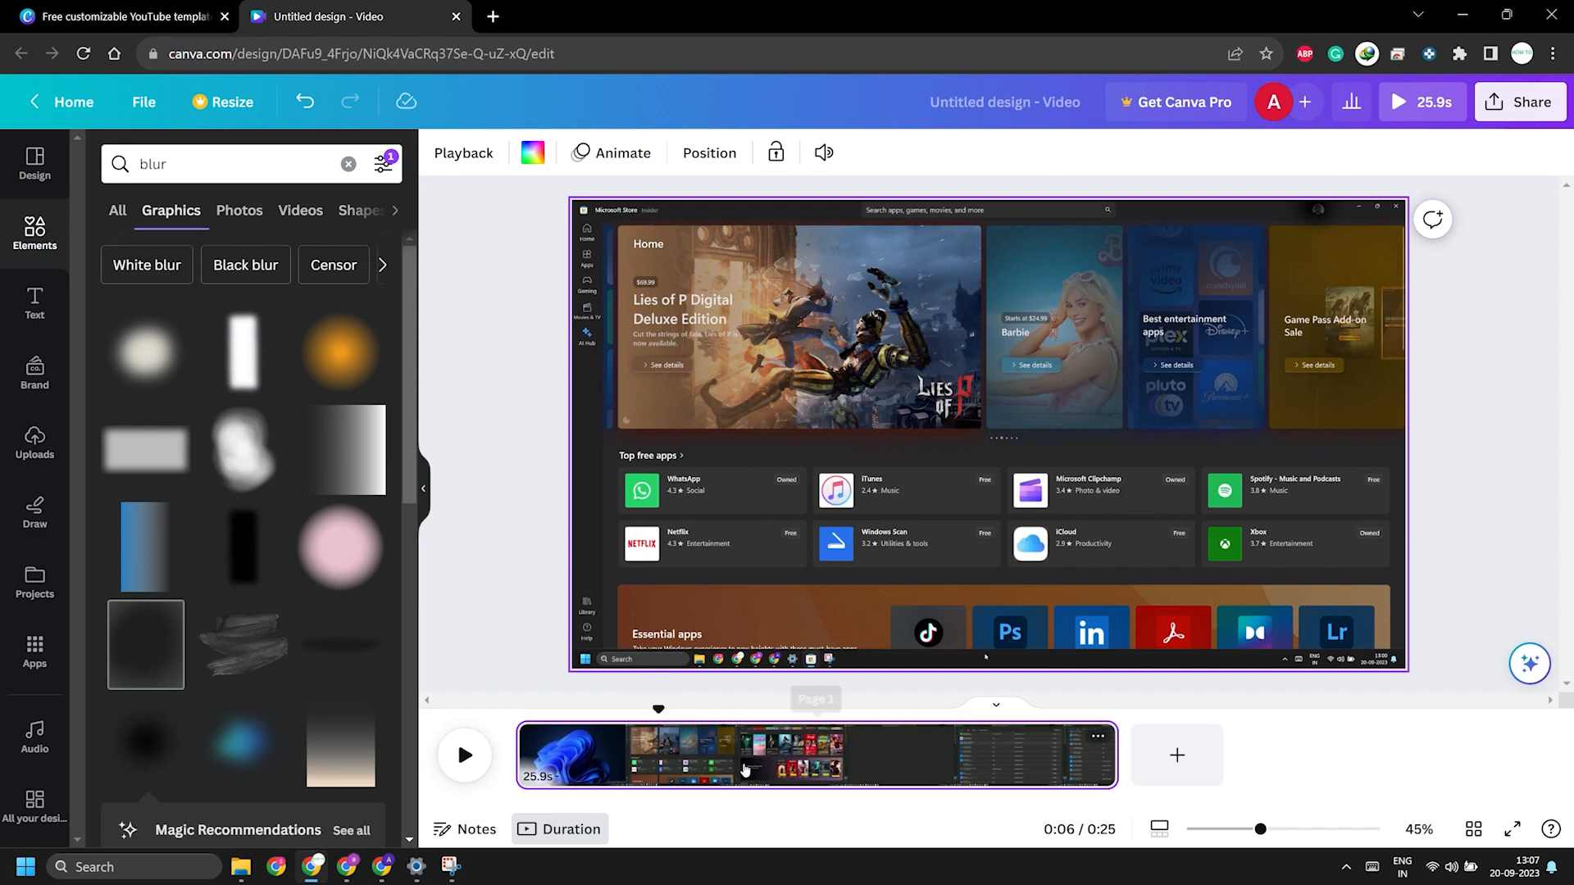
# Step: Select the blur graphic and view its transparency setting
pyautogui.click(1320, 211)
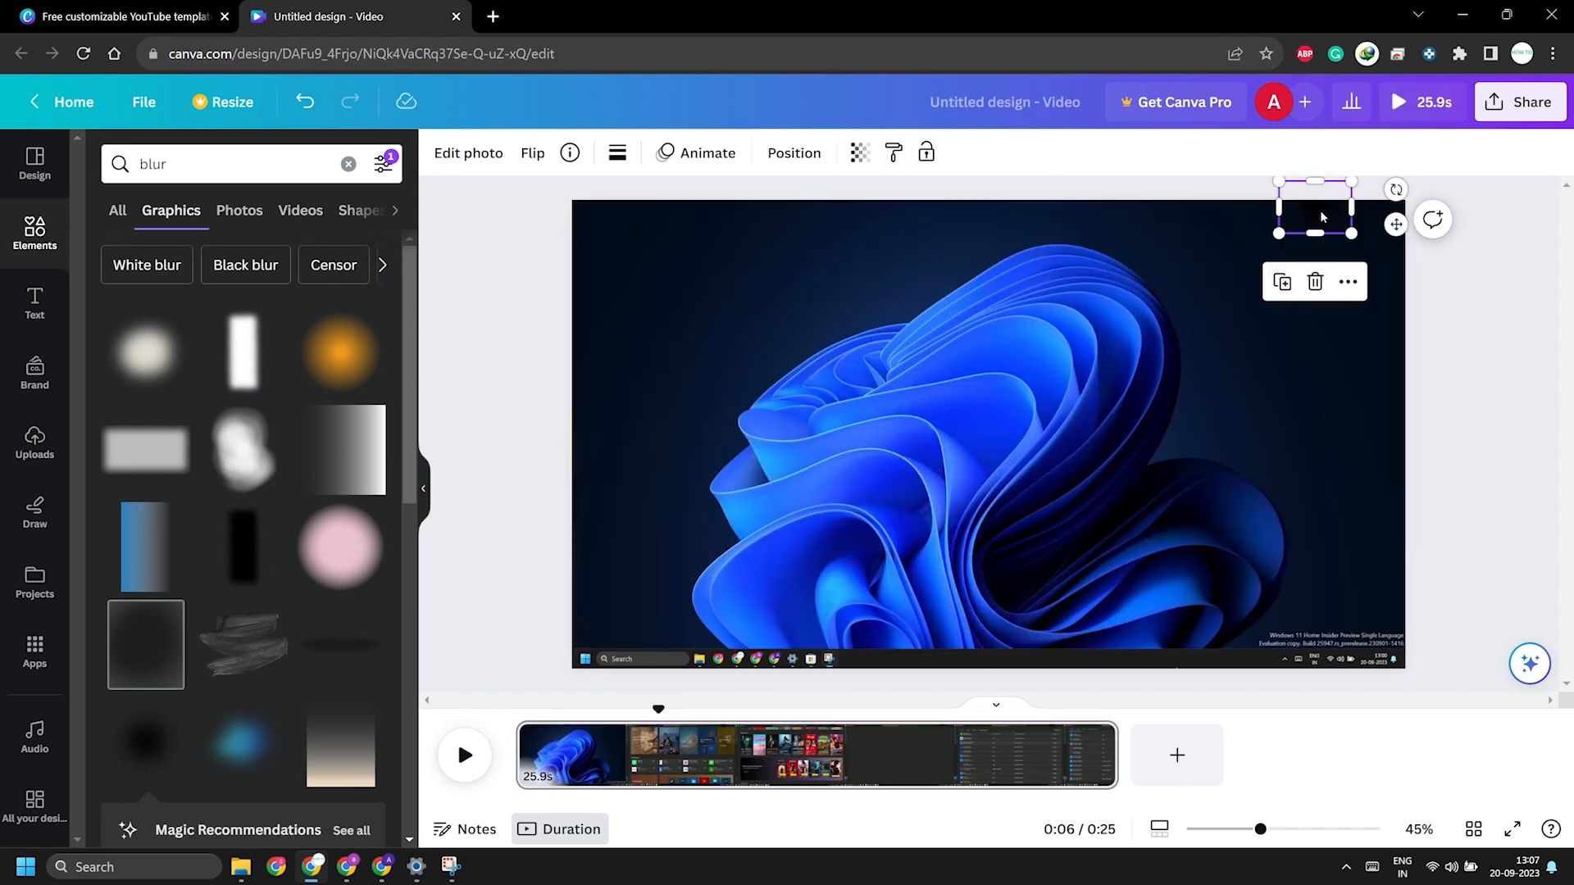
pyautogui.click(861, 154)
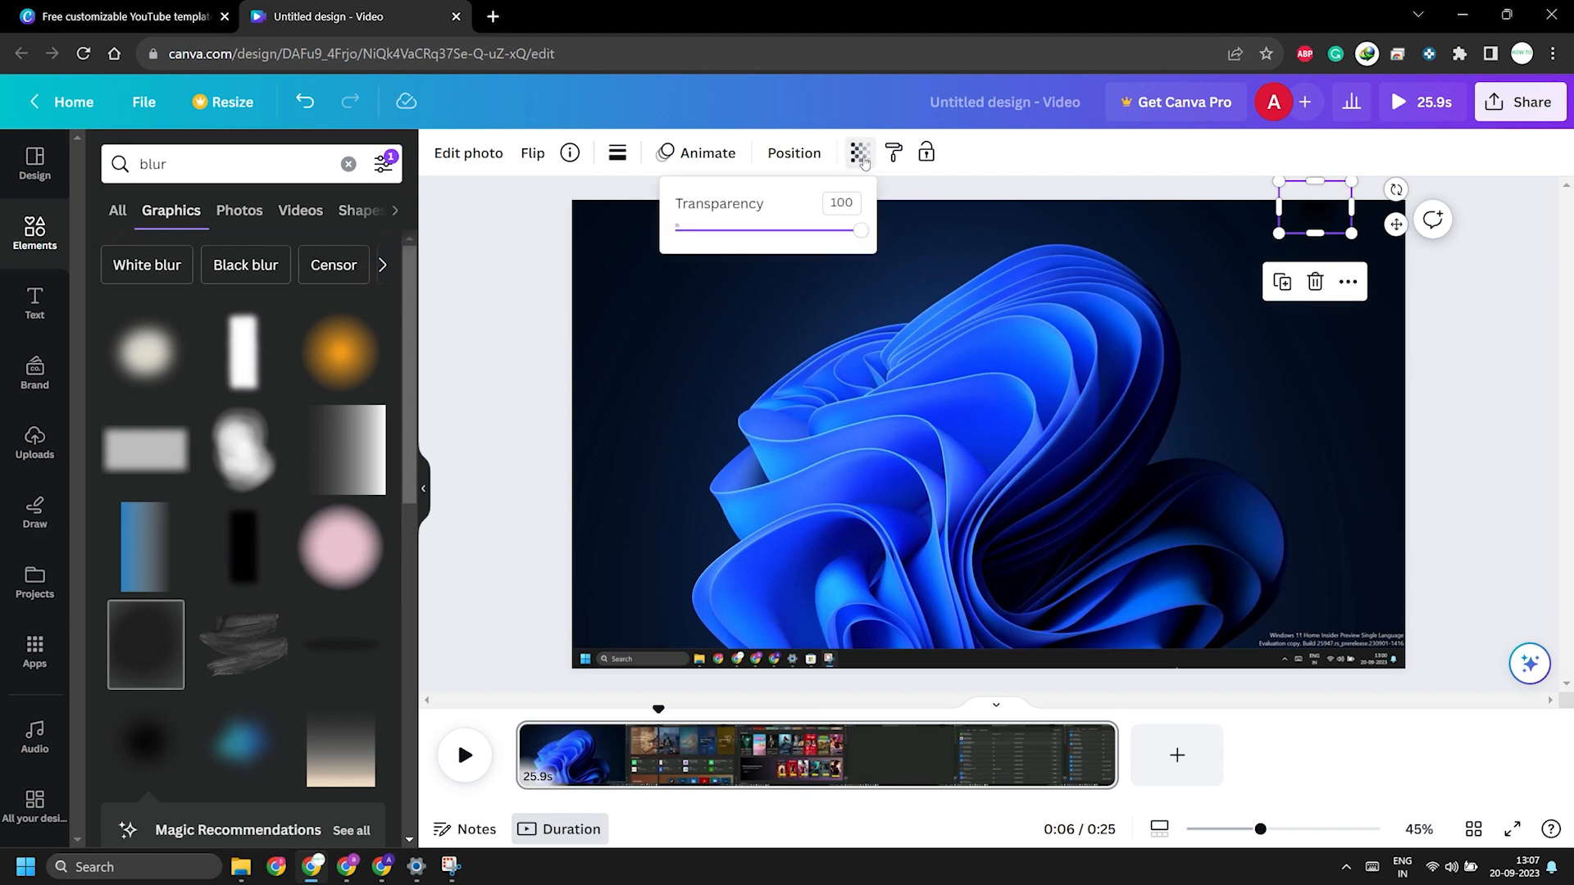
pyautogui.click(861, 154)
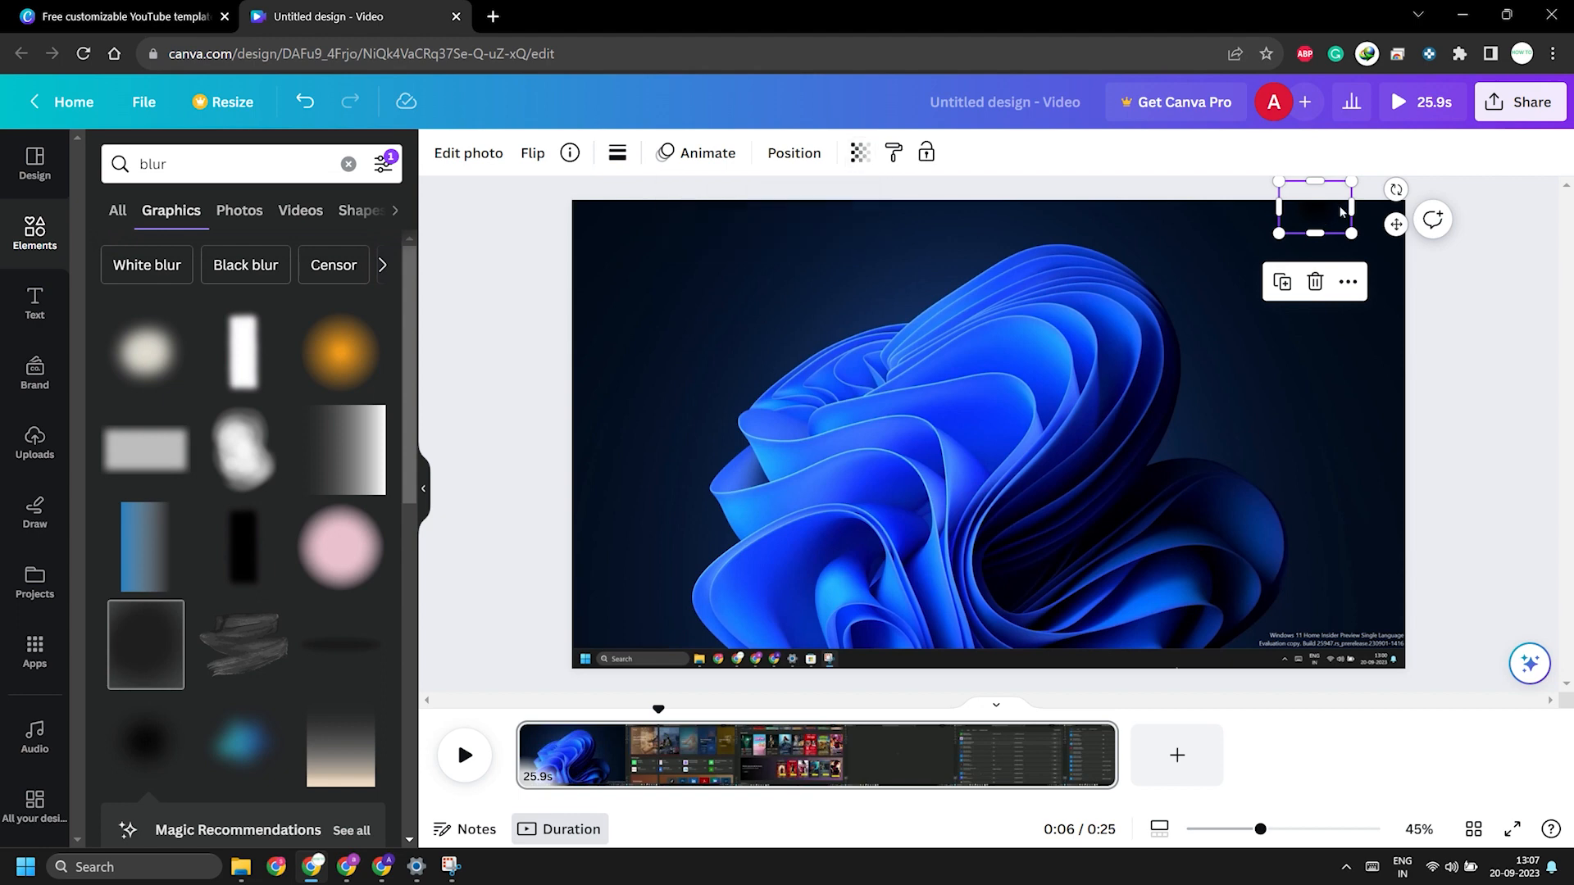
# Step: Examine the blur graphic's photo effects, adjustment and crop options, and browse the other blur graphics
pyautogui.click(487, 163)
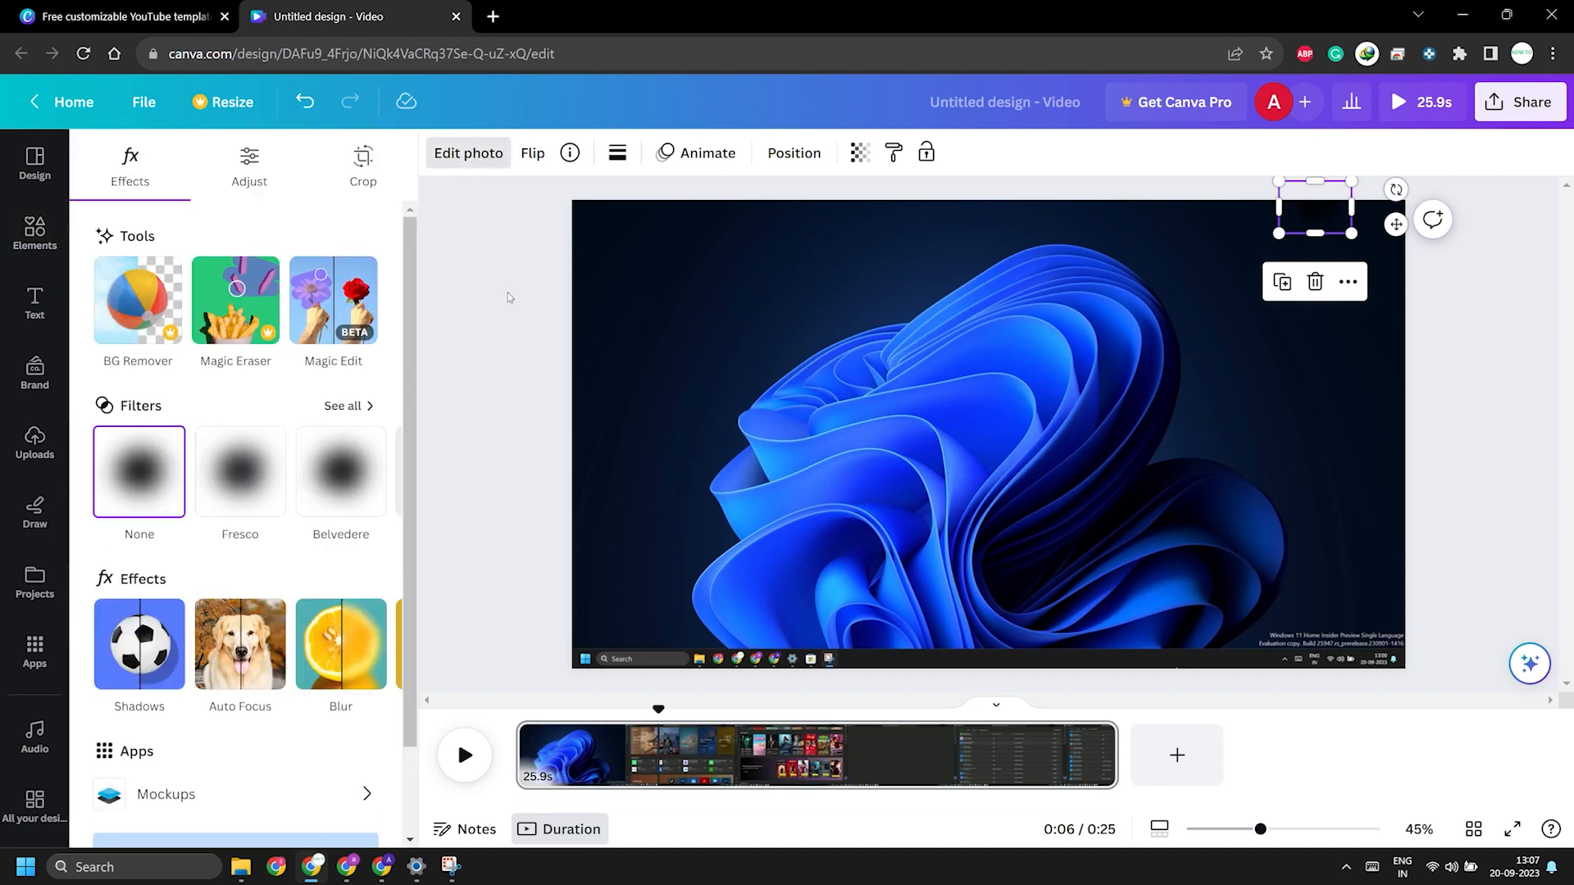
pyautogui.scroll(-1, 341, 528)
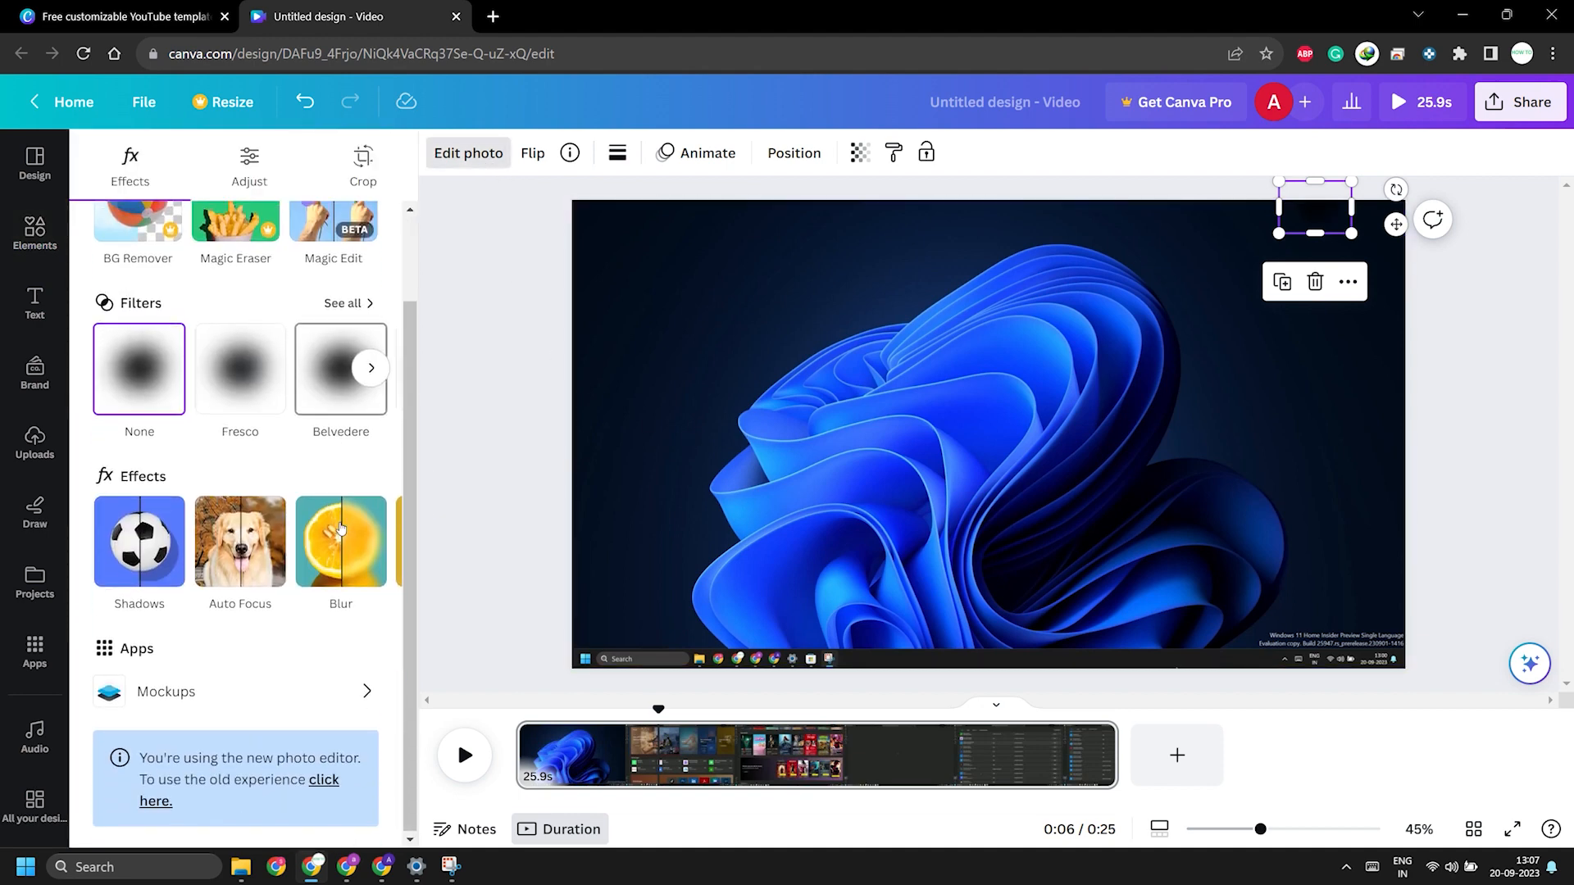
pyautogui.scroll(1, 341, 528)
pyautogui.click(250, 168)
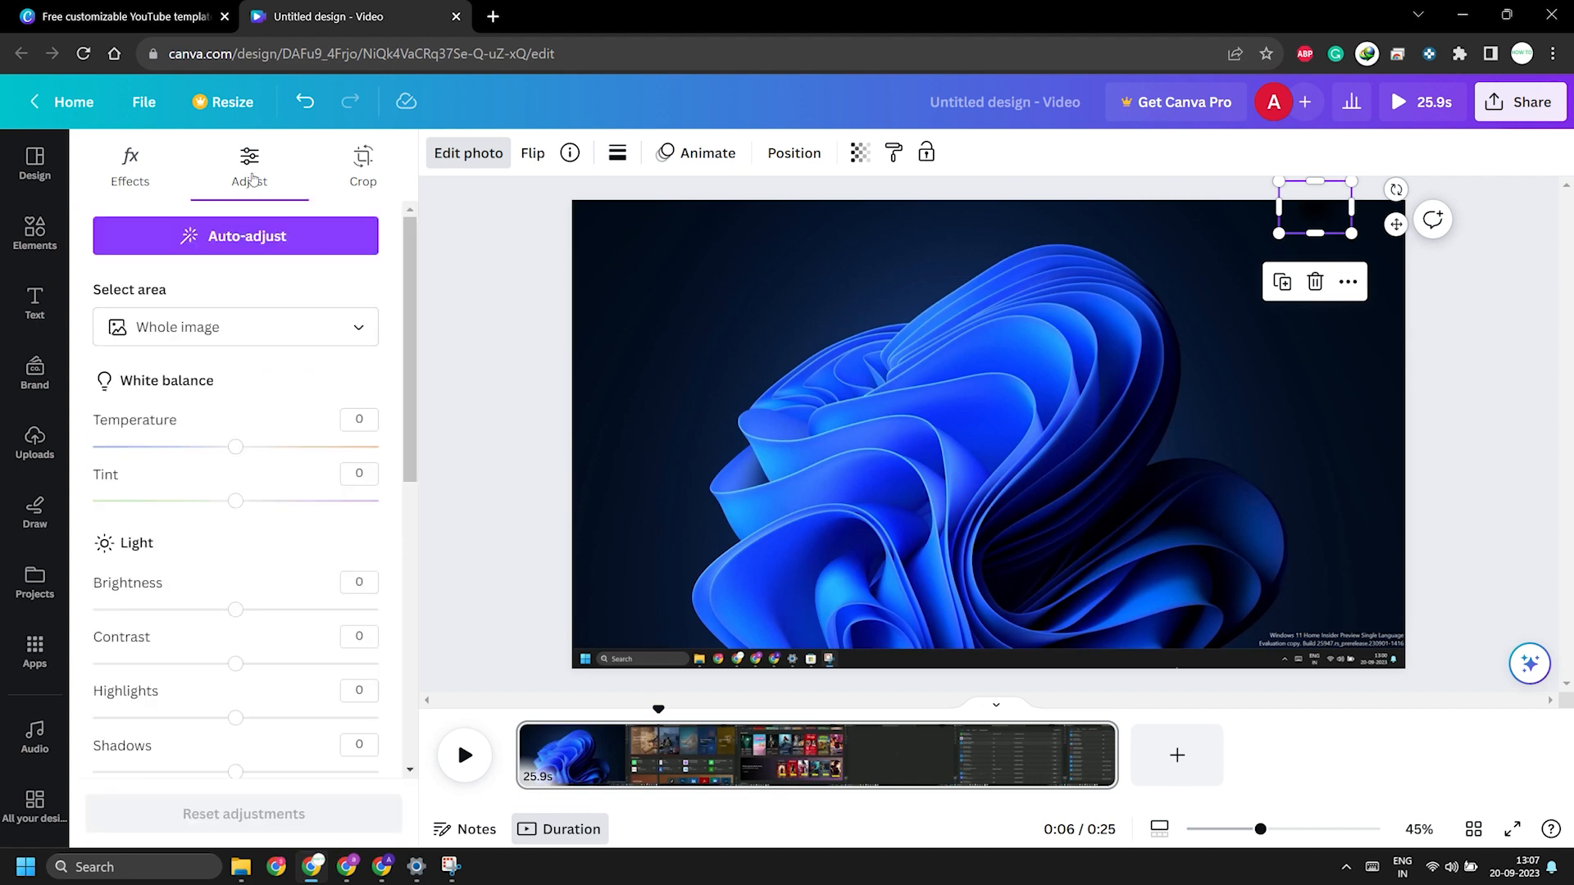
pyautogui.click(363, 164)
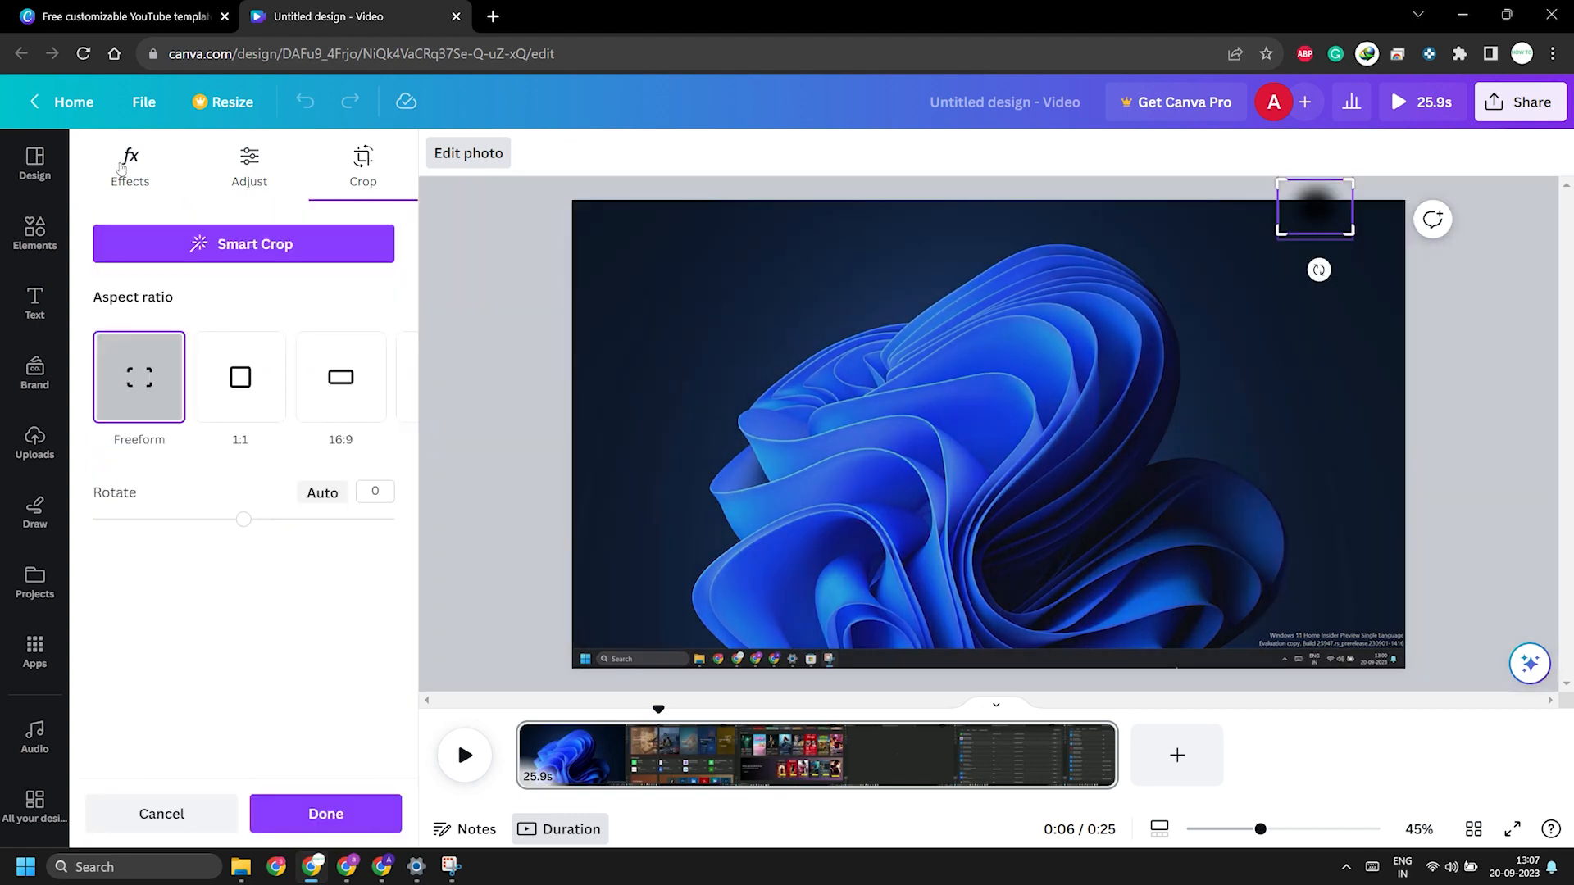
pyautogui.click(121, 168)
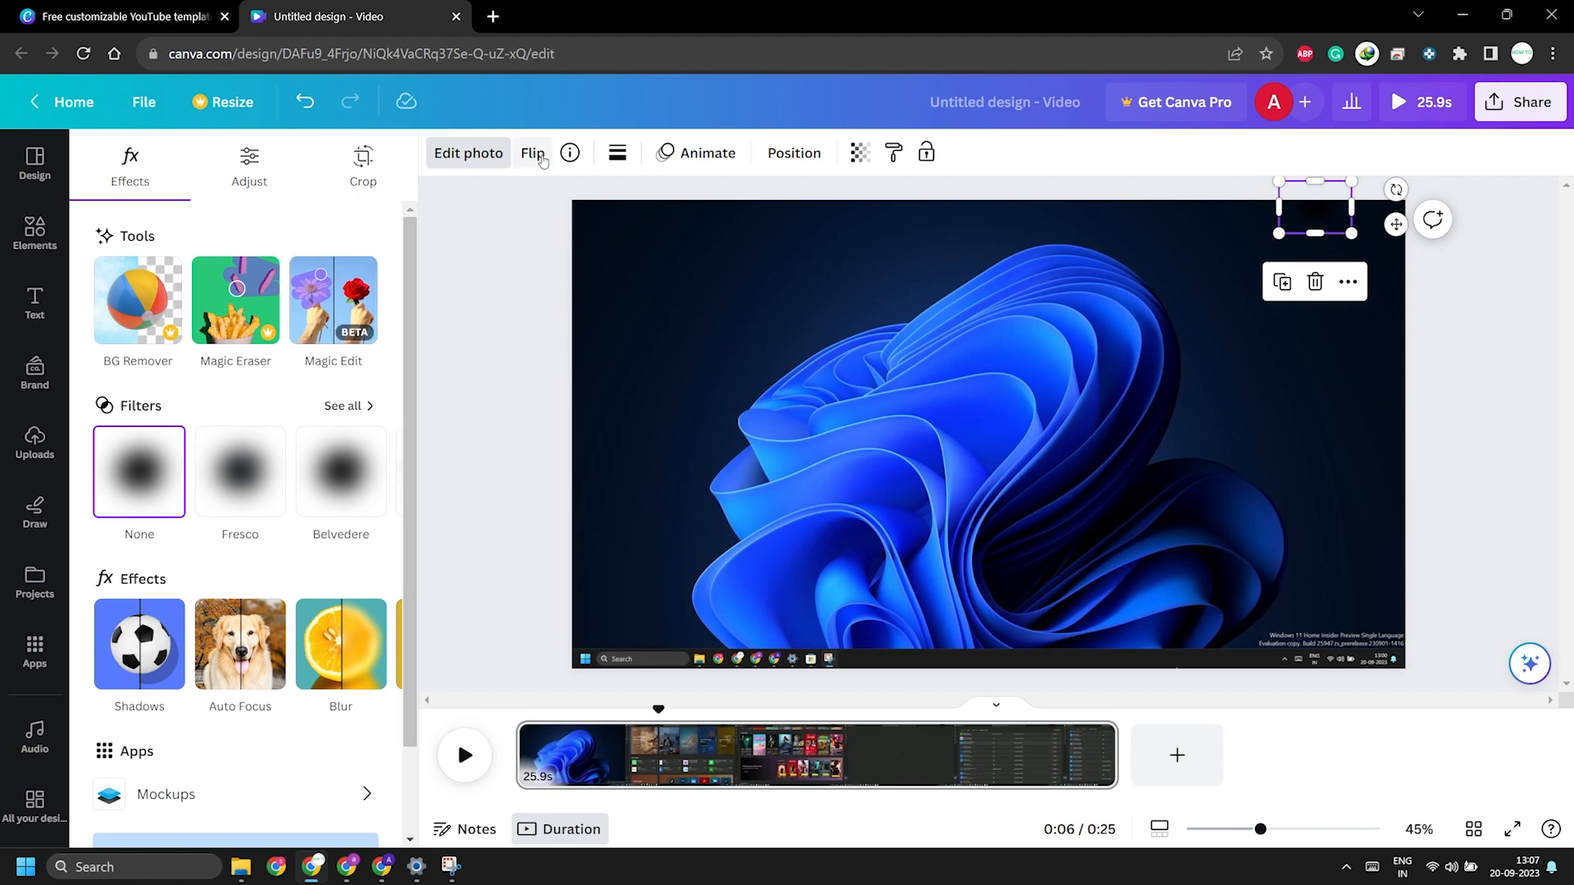
pyautogui.click(460, 160)
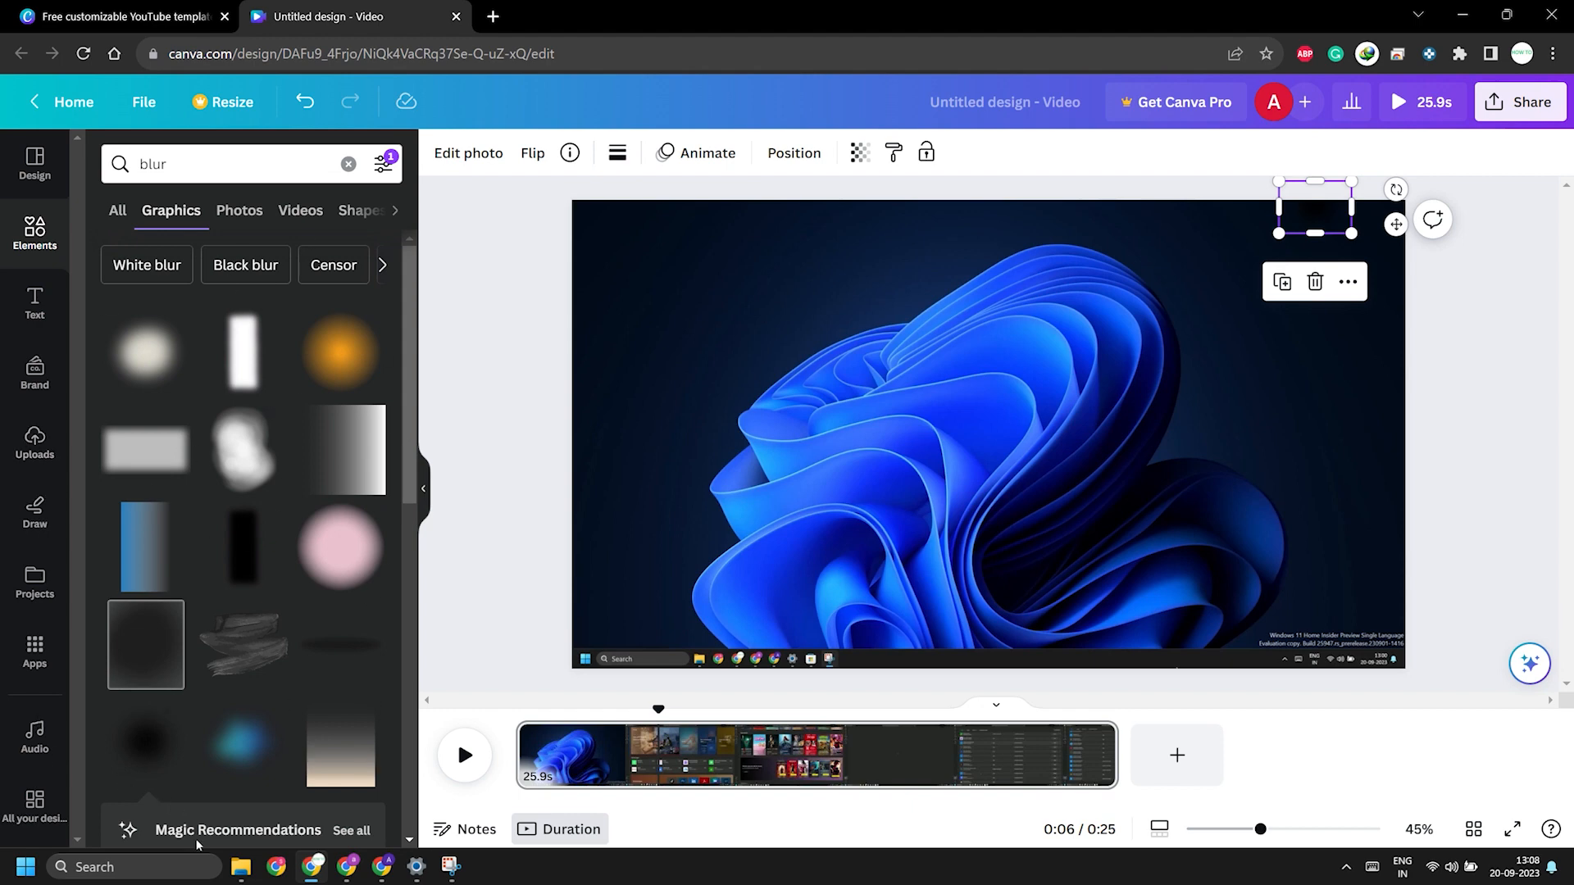
pyautogui.scroll(-6, 388, 544)
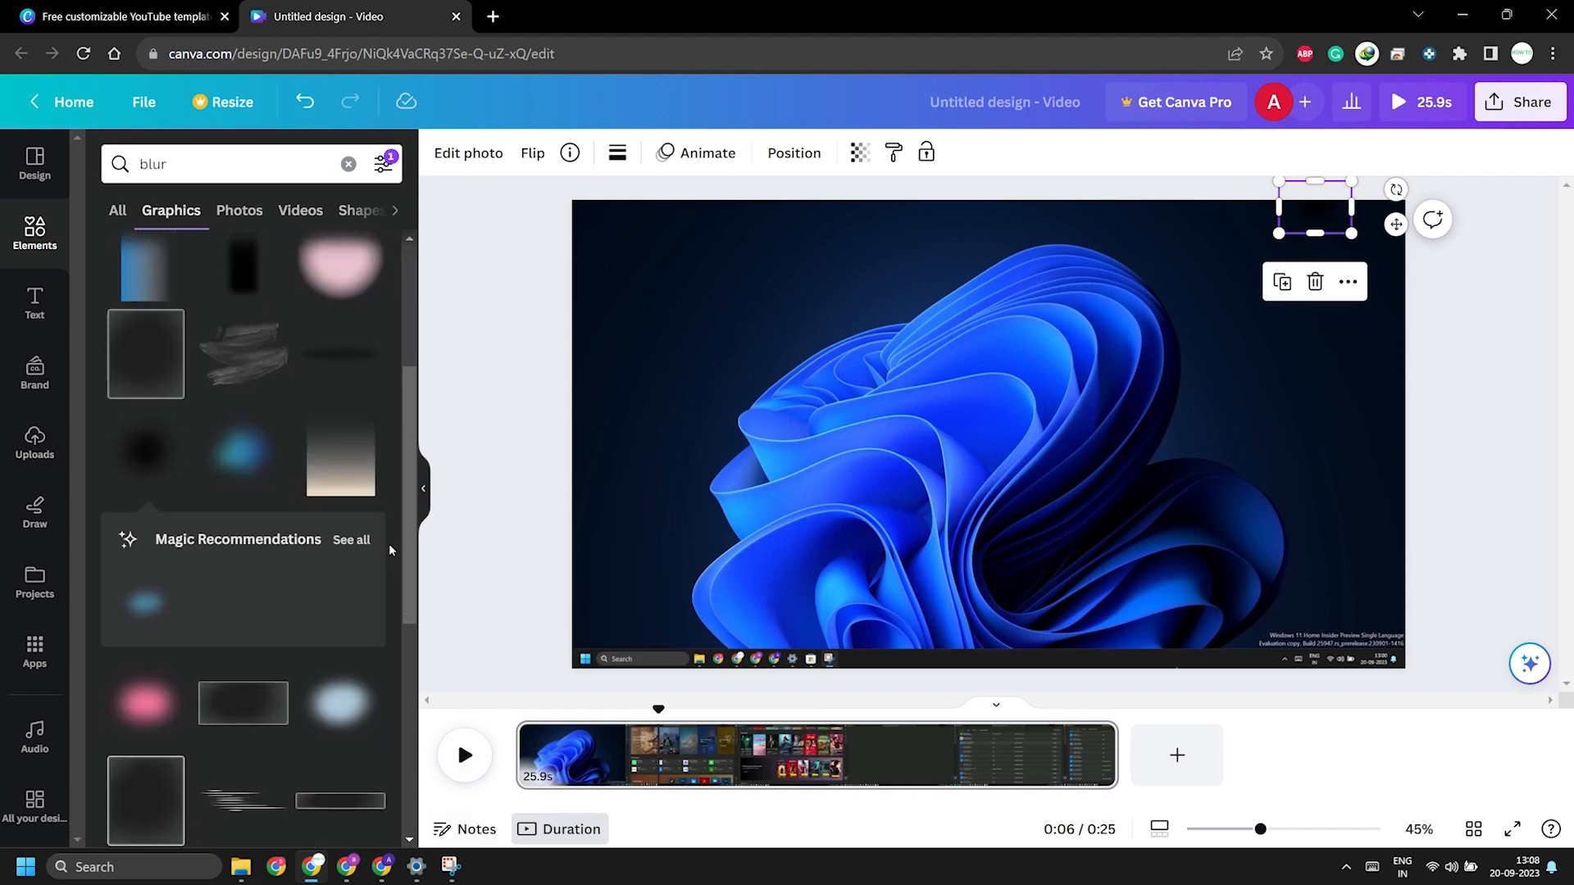
pyautogui.scroll(4, 407, 557)
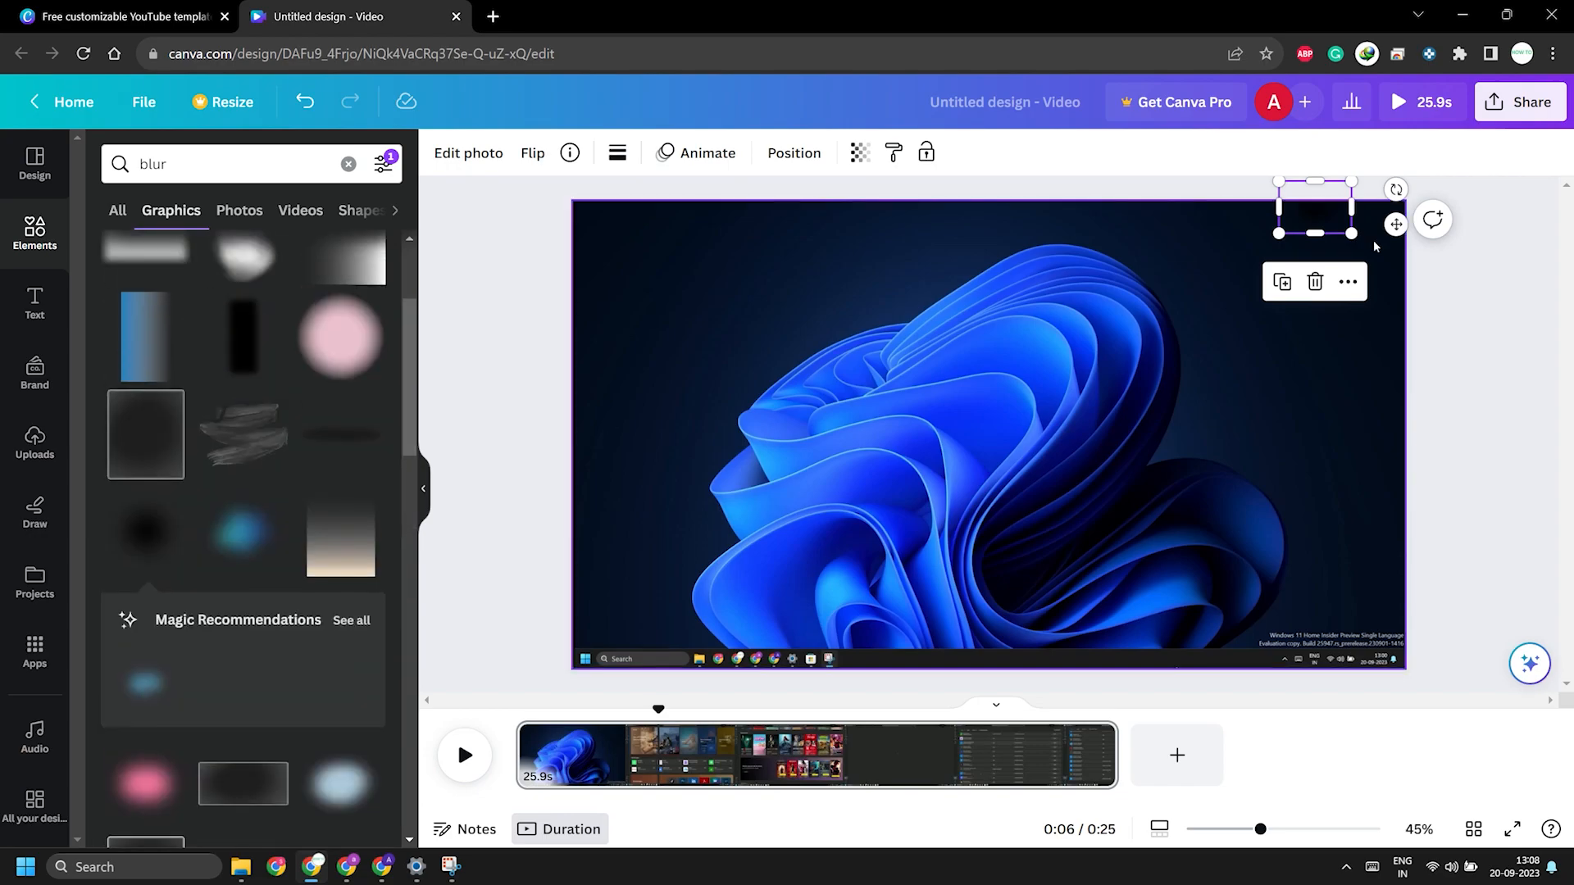